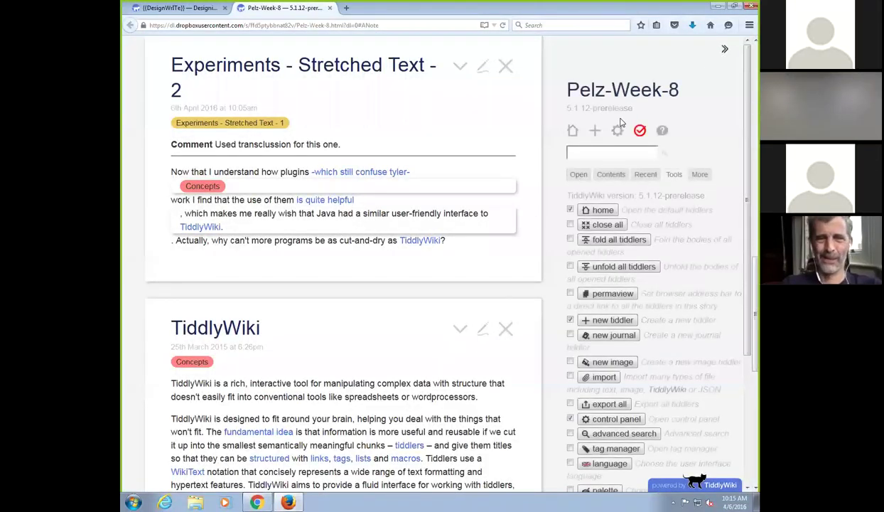
View the current wiki's page information, then close it
{"action": "key", "text": "alt+t"}
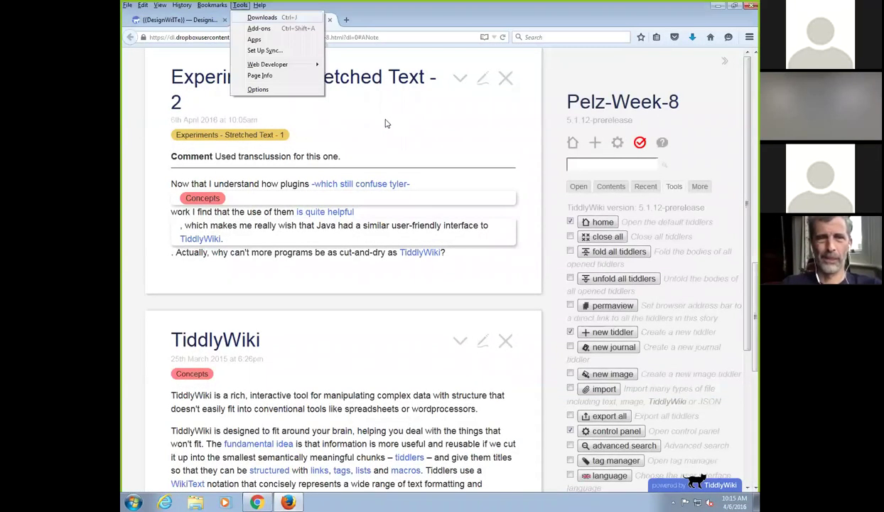
{"action": "key", "text": "i"}
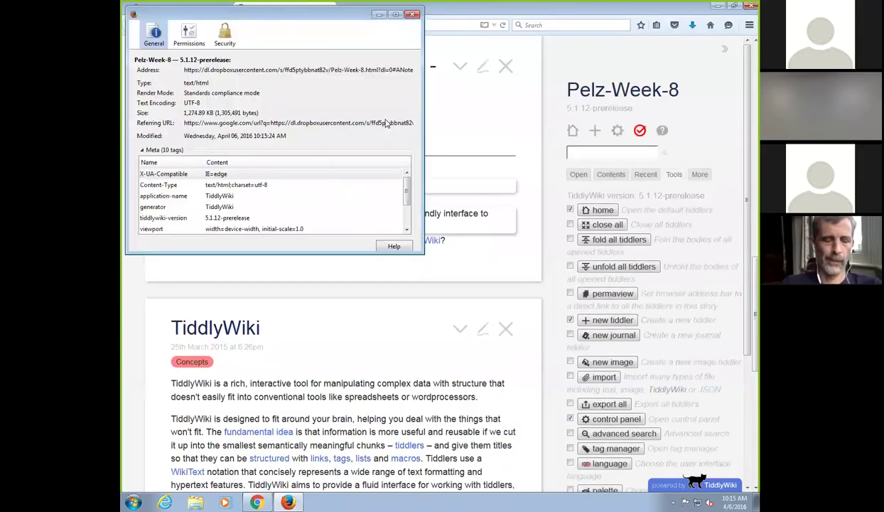
{"action": "key", "text": "Escape"}
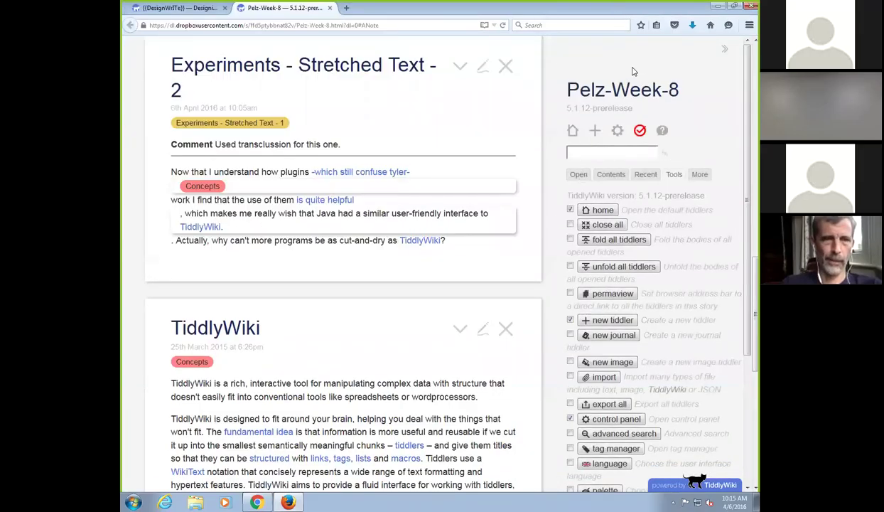
Load tiddlywiki.com in a new tab and search its tiddlers for 'tag'
{"action": "key", "text": "ctrl+t"}
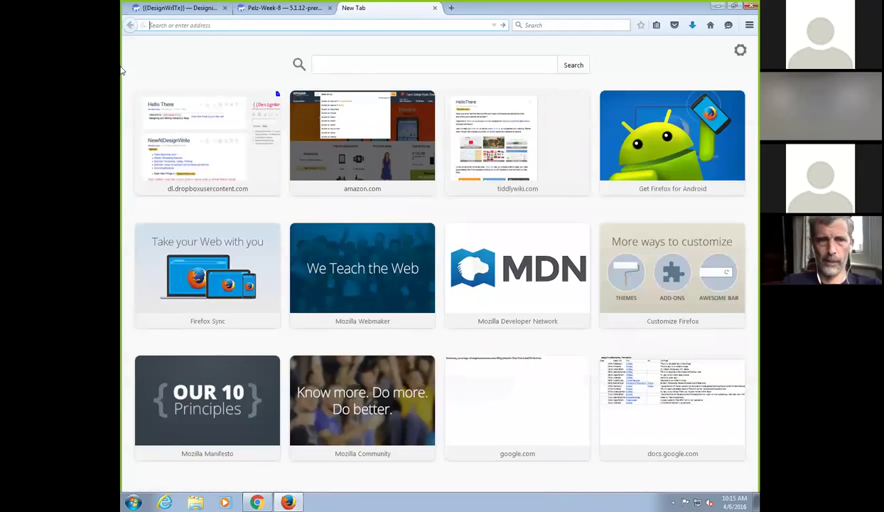
{"action": "type", "text": "tiddlywiki.com"}
{"action": "key", "text": "Return"}
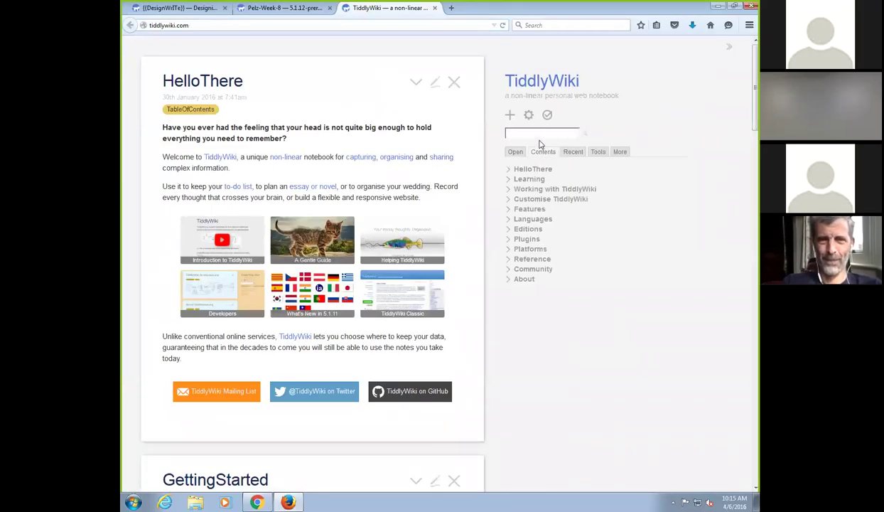
{"action": "left_click", "coordinate": [530, 133]}
{"action": "type", "text": "tag"}
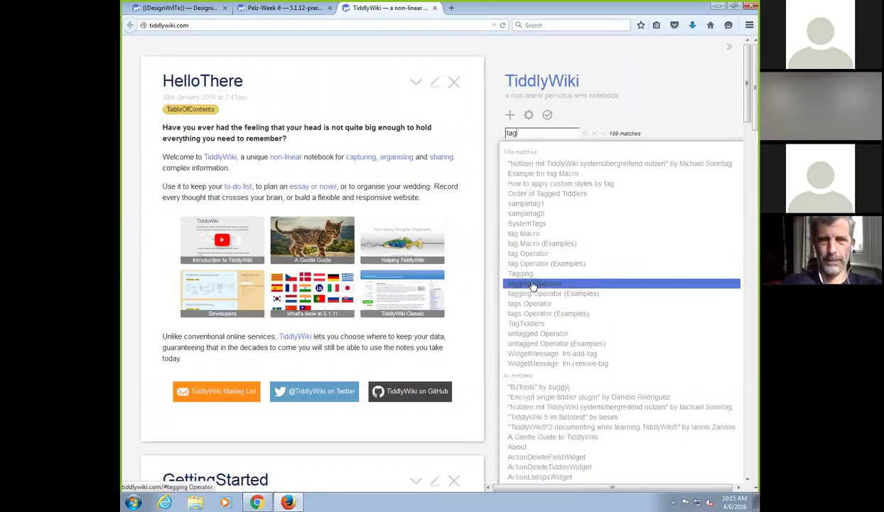
Create a new tiddler whose body lists tags, tag, tagging, tagged, references and lists
{"action": "left_click", "coordinate": [510, 114]}
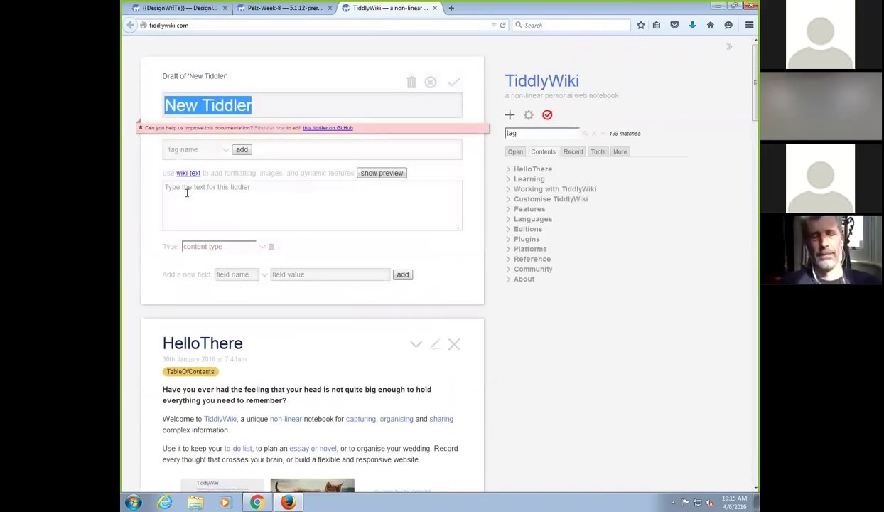
{"action": "left_click", "coordinate": [183, 190]}
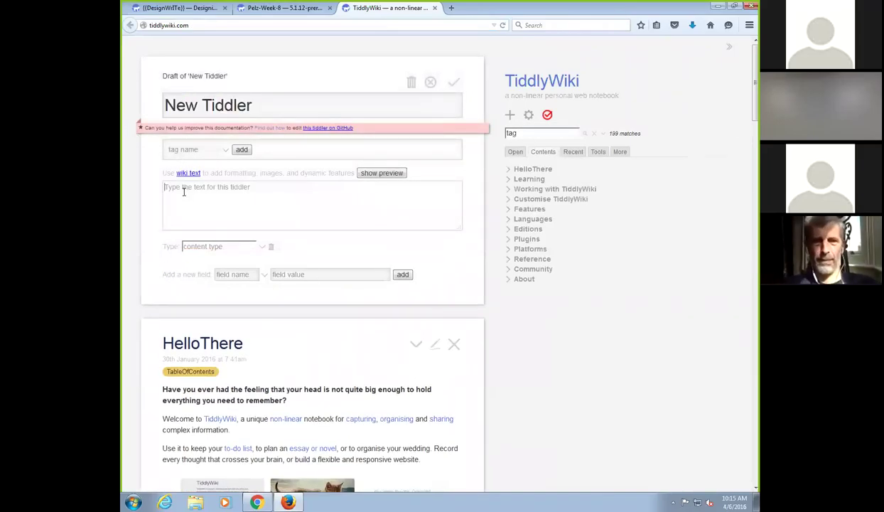
{"action": "type", "text": "tags"}
{"action": "key", "text": "Return"}
{"action": "type", "text": "tag "}
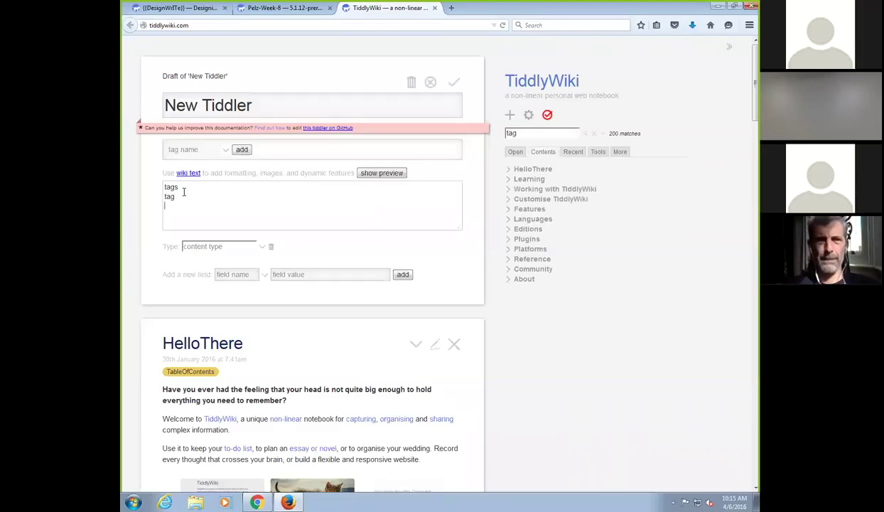
{"action": "type", "text": "tagging"}
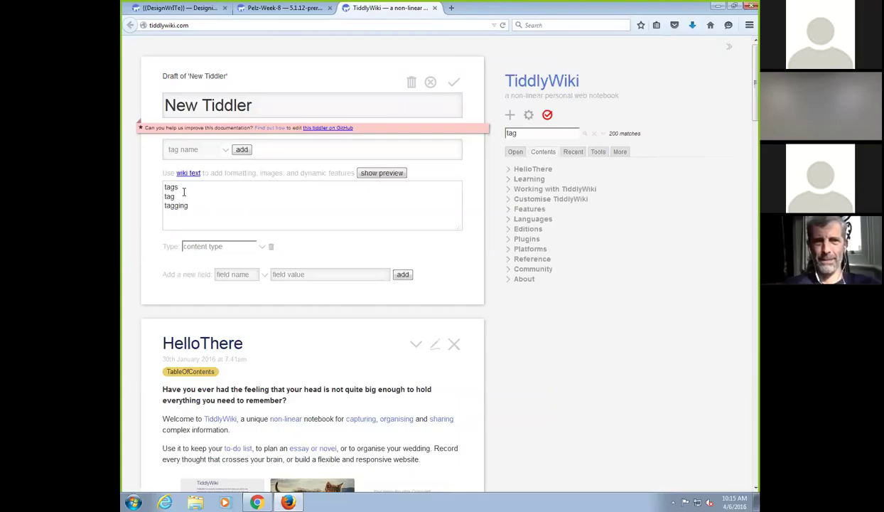
{"action": "key", "text": "Return"}
{"action": "key", "text": "Return"}
{"action": "type", "text": "references"}
{"action": "key", "text": "Return"}
{"action": "type", "text": "lists"}
{"action": "key", "text": "Return"}
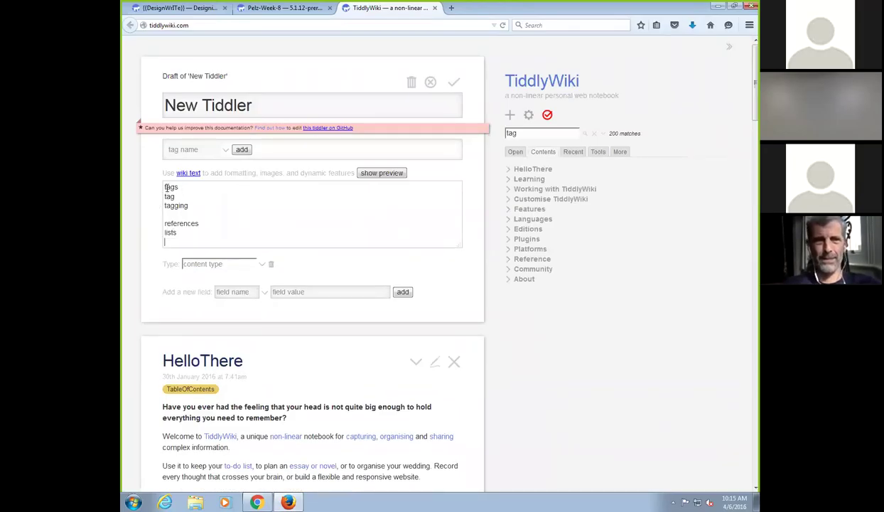
{"action": "left_click", "coordinate": [166, 186]}
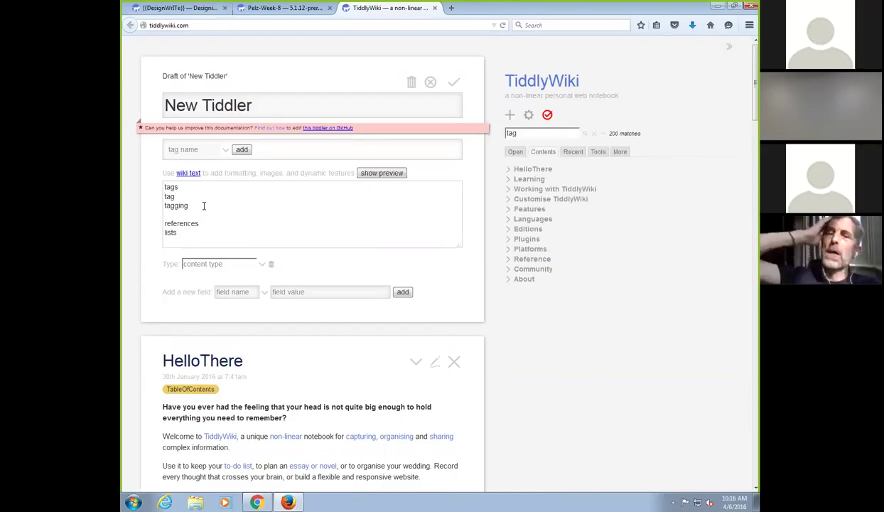
{"action": "type", "text": "lists"}
{"action": "key", "text": "Return"}
{"action": "type", "text": "tagged"}
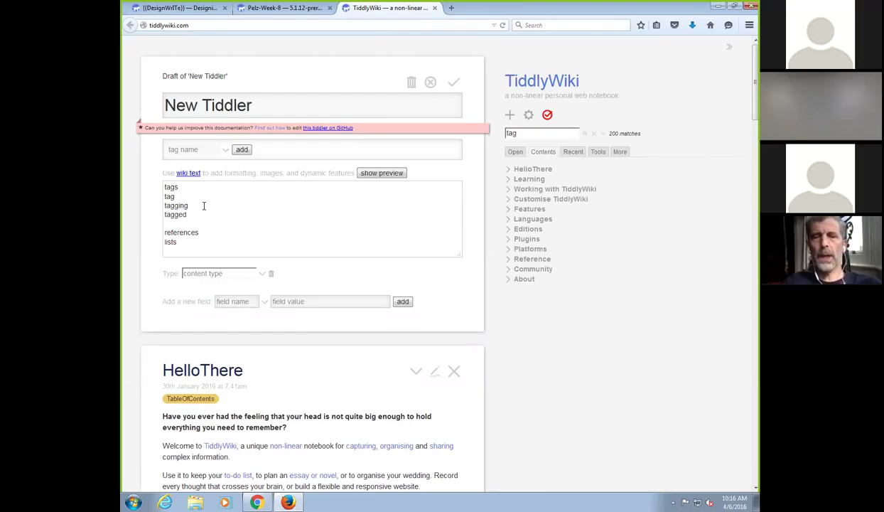
Retitle the tiddler 'conversation for today!' and save it
{"action": "triple_click", "coordinate": [254, 97]}
{"action": "key", "text": "Home"}
{"action": "type", "text": "convers"}
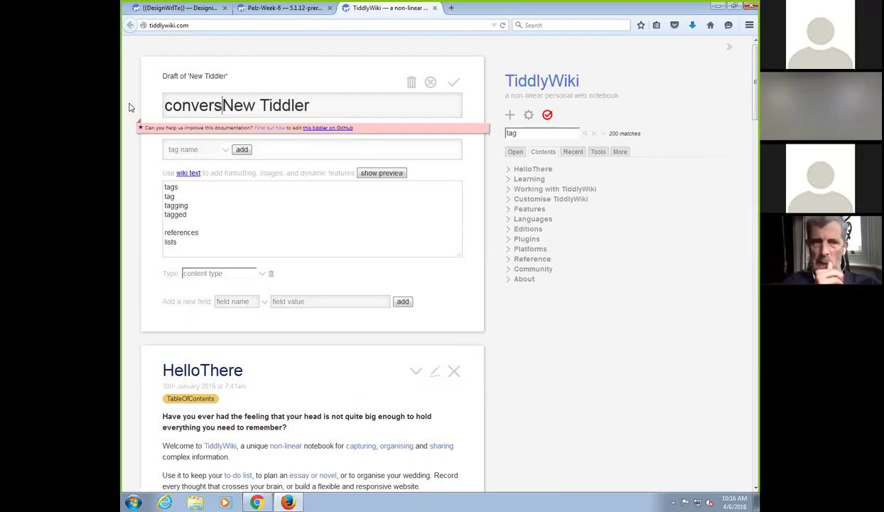
{"action": "type", "text": "ation for today!"}
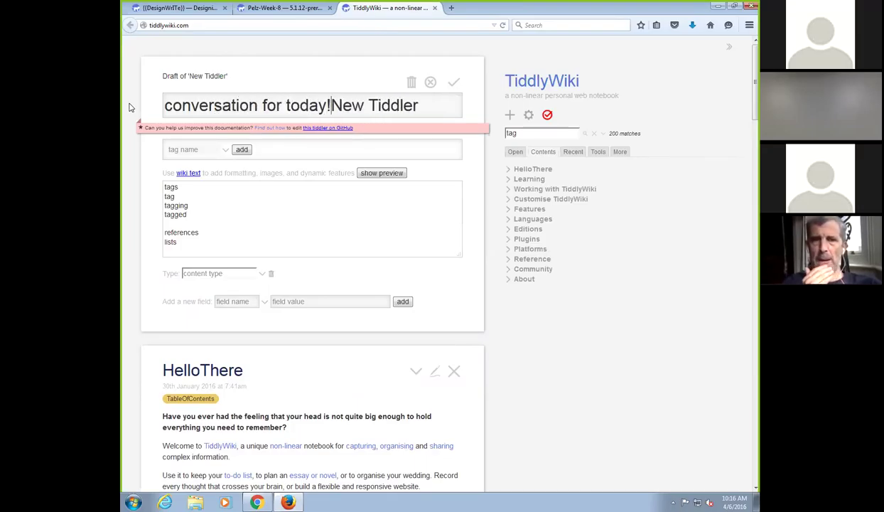
{"action": "key", "text": "BackSpace"}
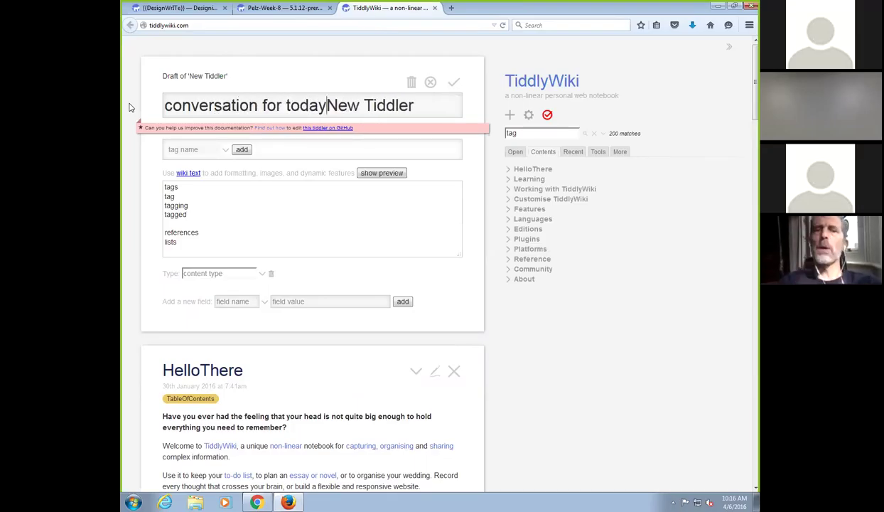
{"action": "left_click", "coordinate": [431, 105]}
{"action": "key", "text": "BackSpace"}
{"action": "key", "text": "BackSpace"}
{"action": "key", "text": "BackSpace"}
{"action": "key", "text": "BackSpace"}
{"action": "key", "text": "BackSpace"}
{"action": "key", "text": "BackSpace"}
{"action": "key", "text": "BackSpace"}
{"action": "key", "text": "BackSpace"}
{"action": "key", "text": "BackSpace"}
{"action": "key", "text": "BackSpace"}
{"action": "key", "text": "BackSpace"}
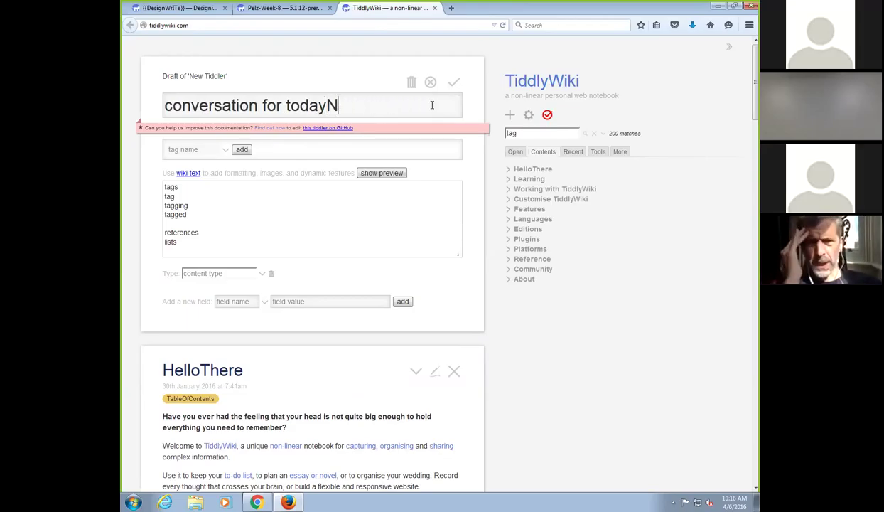
{"action": "type", "text": "!"}
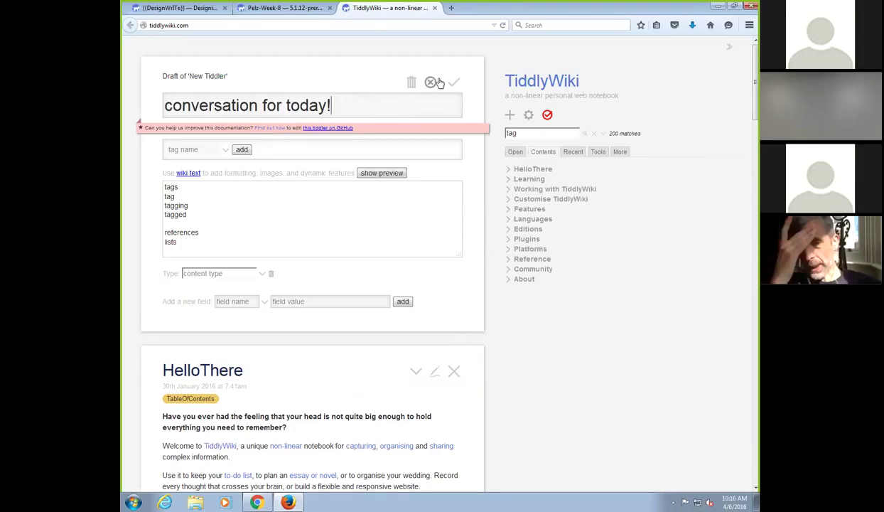
{"action": "left_click", "coordinate": [455, 85]}
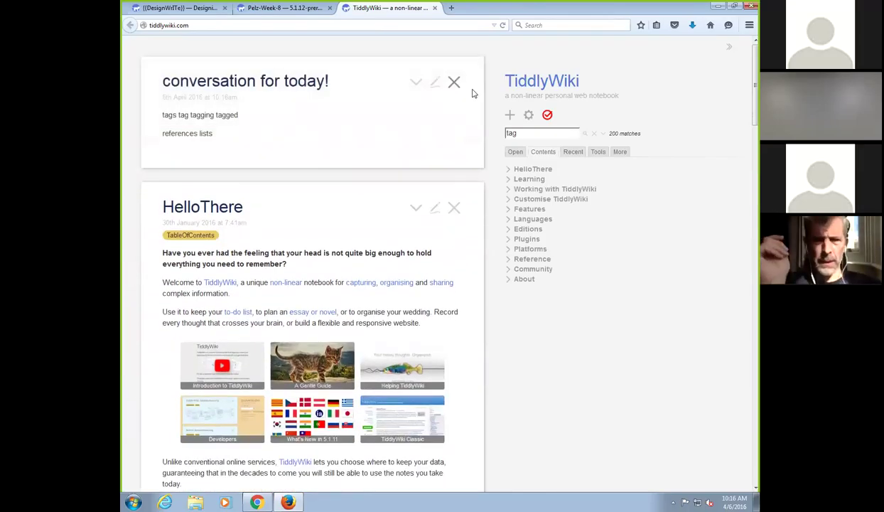
Open the Tagging tiddler from the sidebar search results for 'tag'
{"action": "left_click", "coordinate": [511, 133]}
{"action": "type", "text": "tag"}
{"action": "double_click", "coordinate": [526, 133]}
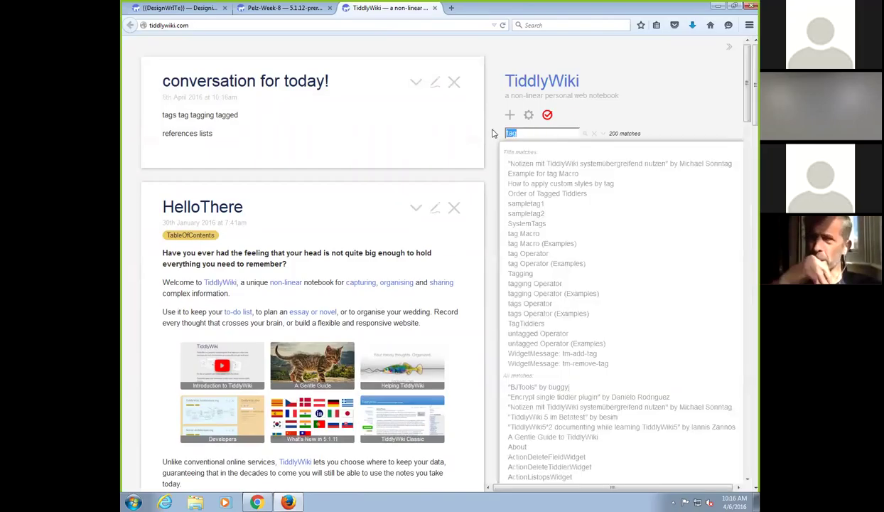
{"action": "left_click", "coordinate": [526, 275]}
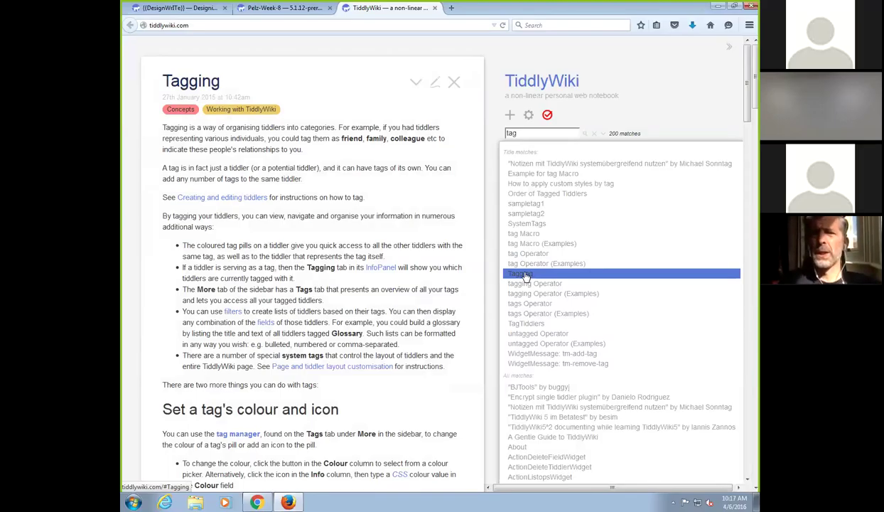
Run a web search for 'tags' in a new browser tab
{"action": "key", "text": "ctrl+t"}
{"action": "type", "text": "tags"}
{"action": "key", "text": "Return"}
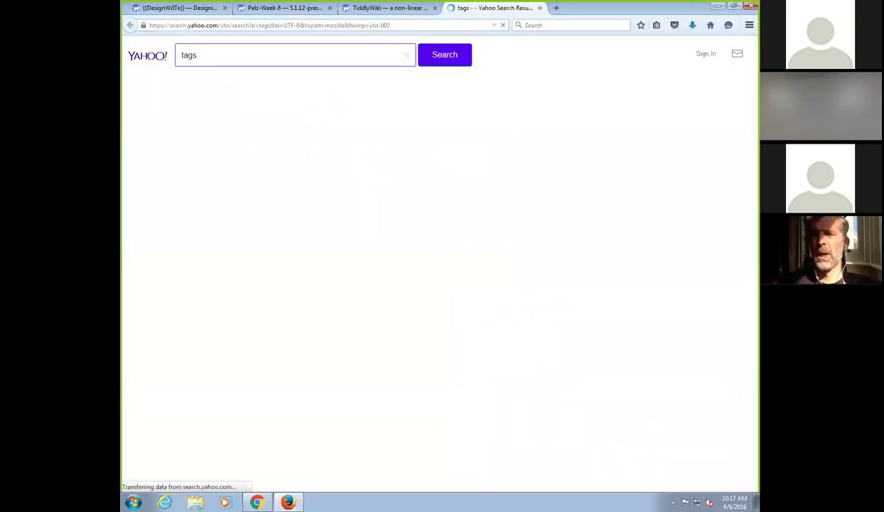
Search 'tags wikipedia', open the Tag (metadata) article via the Tag page, and select its URL
{"action": "left_click", "coordinate": [195, 65]}
{"action": "type", "text": "wikipedia"}
{"action": "key", "text": "Return"}
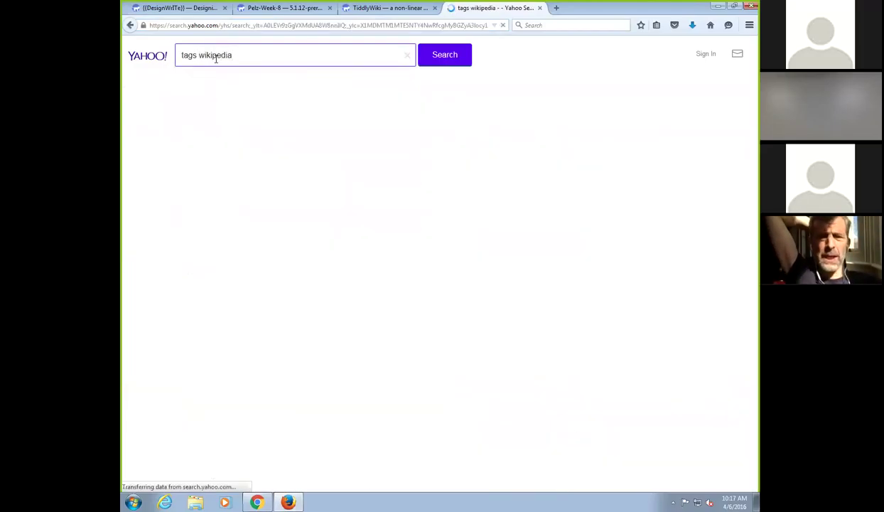
{"action": "left_click", "coordinate": [220, 112]}
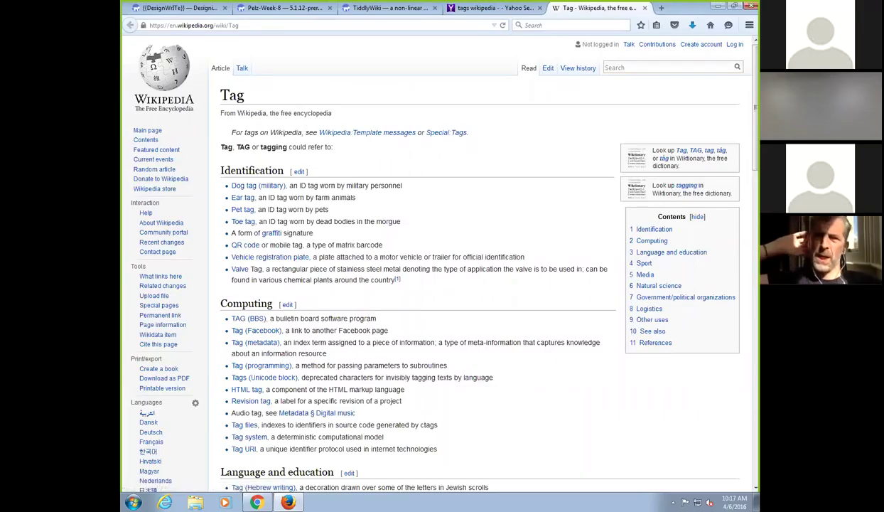
{"action": "left_click", "coordinate": [238, 342]}
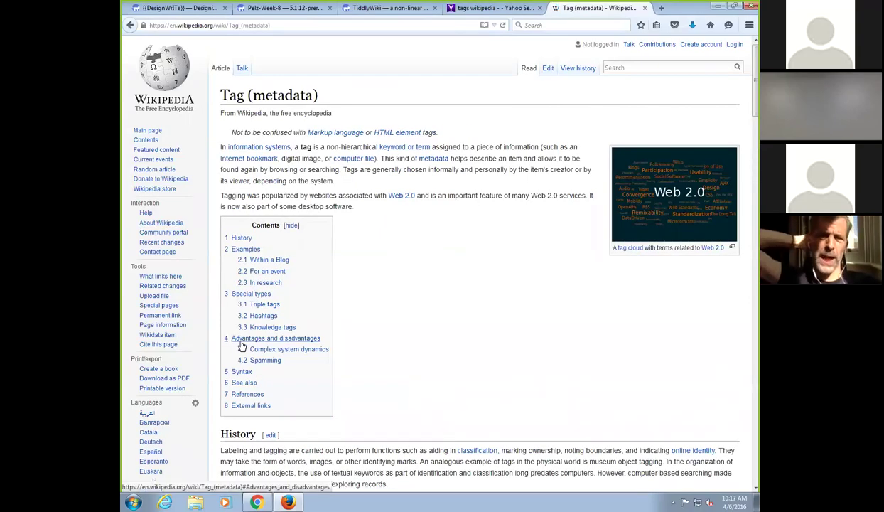
{"action": "left_click", "coordinate": [311, 27]}
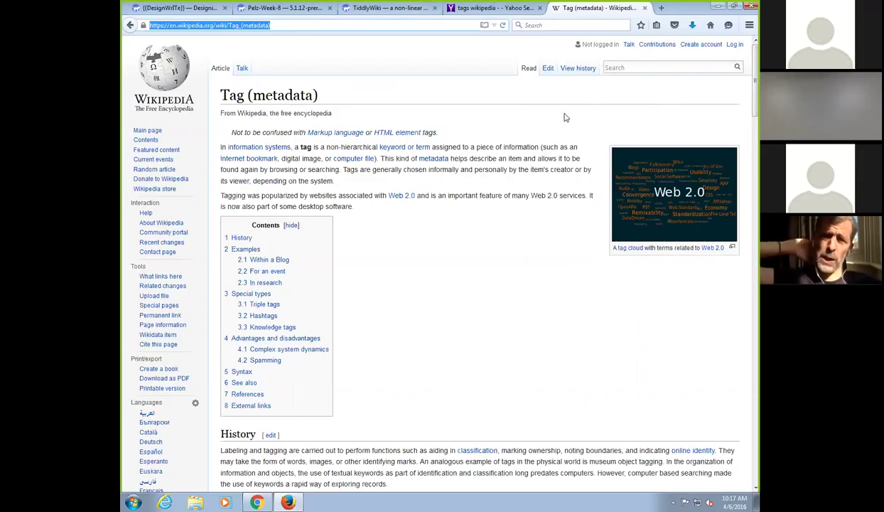
Maximise the TiddlyWiki window and open 'conversation for today!' from the Recent list
{"action": "double_click", "coordinate": [689, 12]}
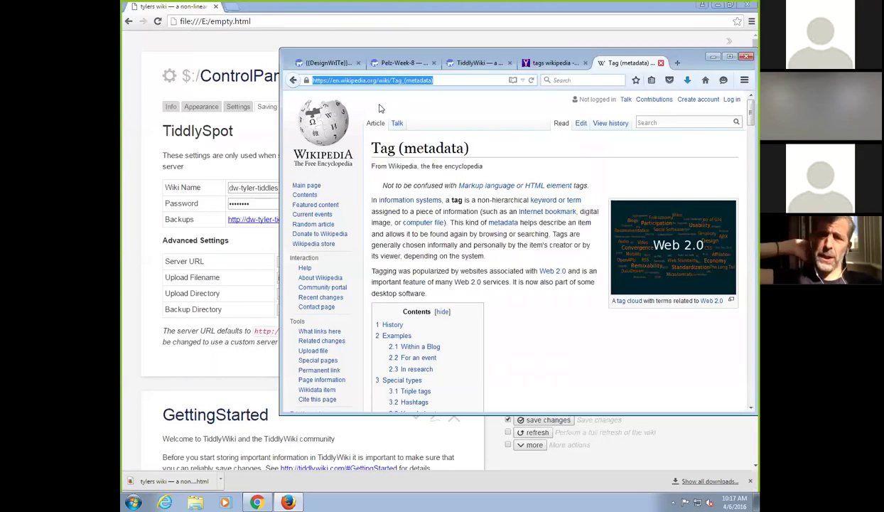
{"action": "left_click", "coordinate": [470, 64]}
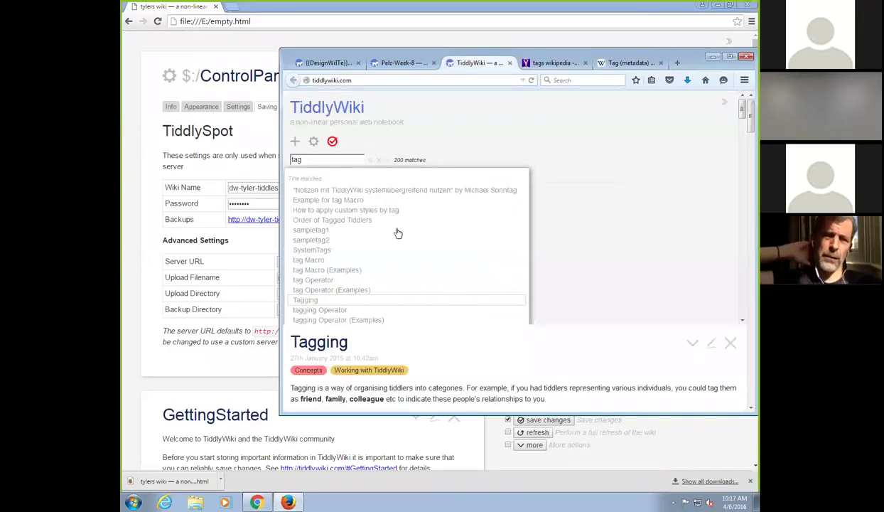
{"action": "left_click", "coordinate": [600, 153]}
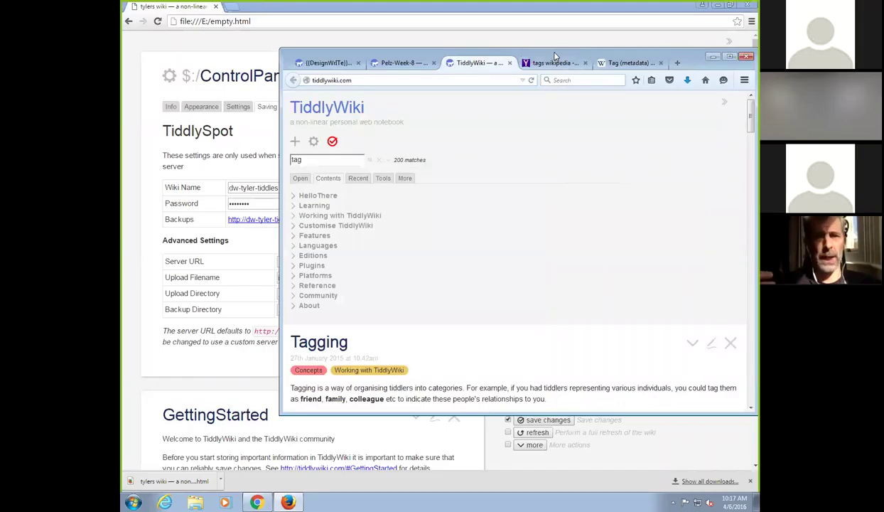
{"action": "left_click_drag", "start_coordinate": [554, 56], "coordinate": [394, 44]}
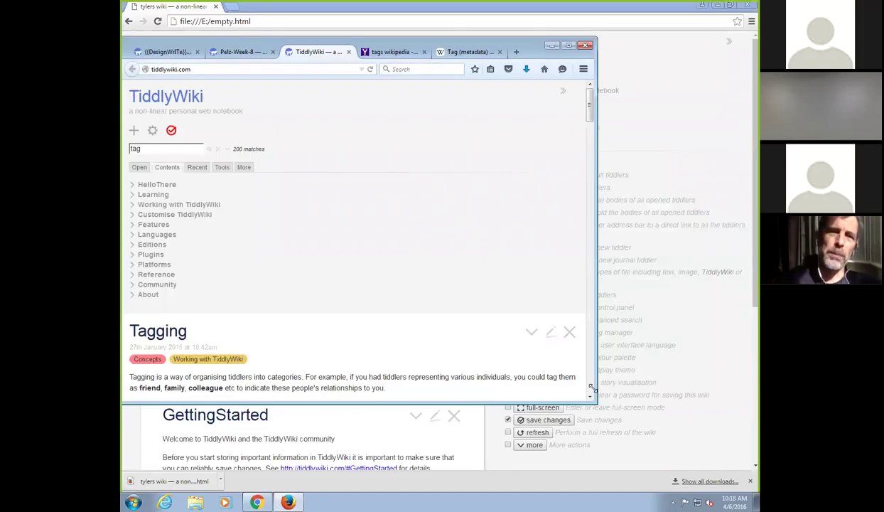
{"action": "key", "text": "super+Up"}
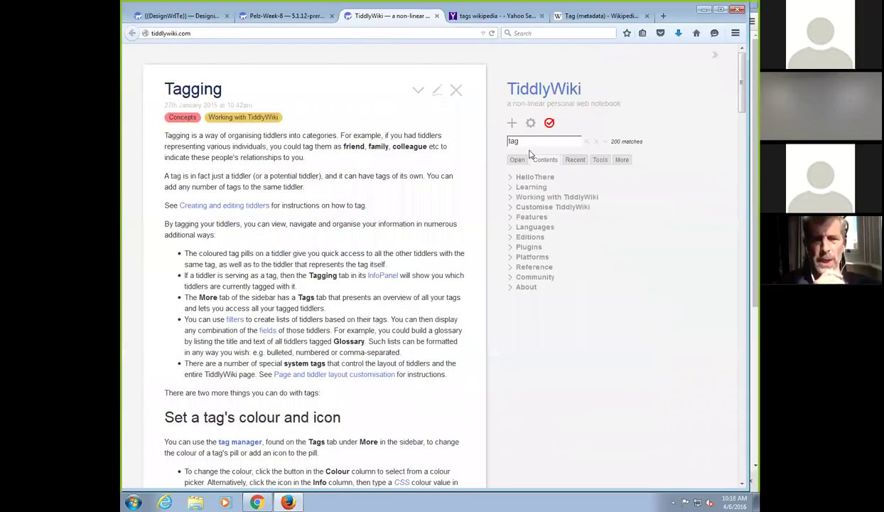
{"action": "left_click", "coordinate": [570, 160]}
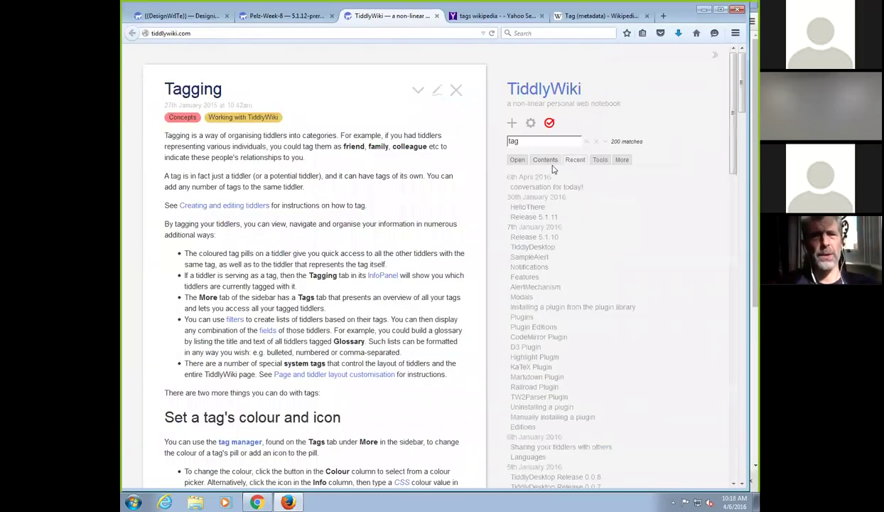
{"action": "left_click", "coordinate": [545, 186]}
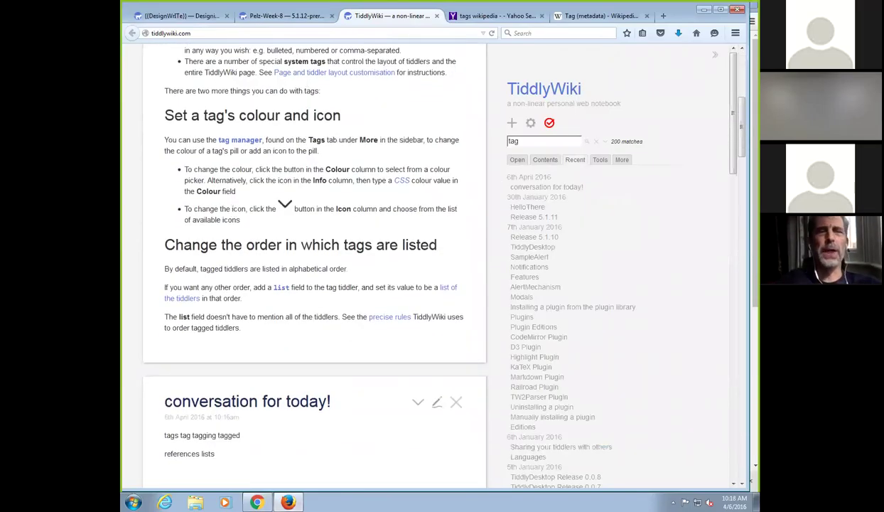
Paste the Wikipedia Tag (metadata) link after 'tags' and save the tiddler
{"action": "left_click", "coordinate": [437, 402]}
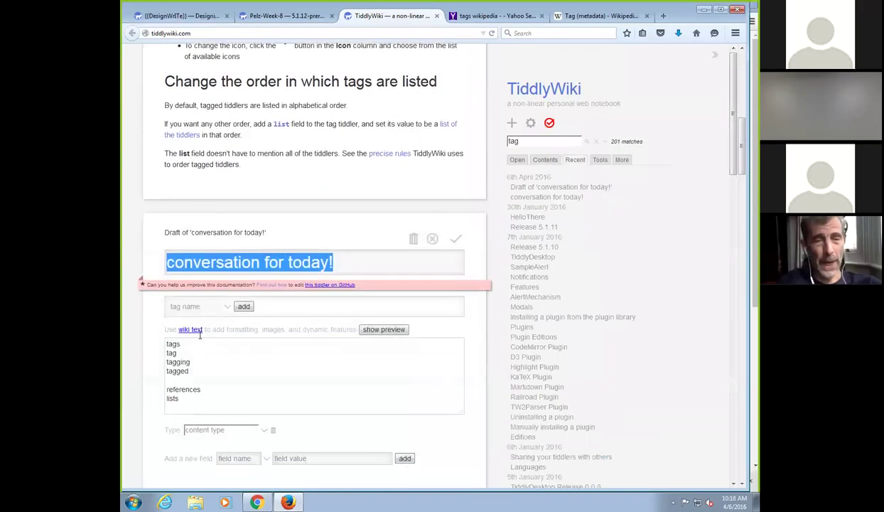
{"action": "left_click", "coordinate": [204, 339]}
{"action": "key", "text": "alt+v"}
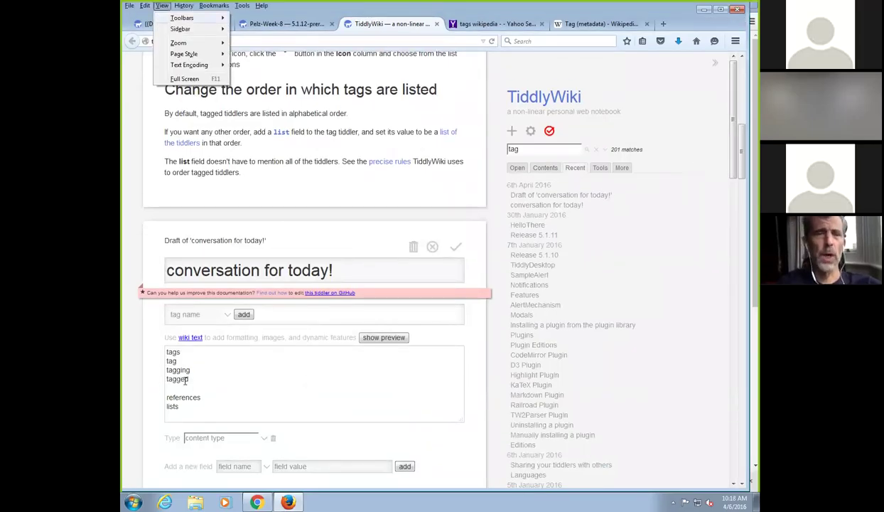
{"action": "left_click", "coordinate": [200, 352]}
{"action": "type", "text": "https://en.wikipedia.org/wiki/Tag_%28metadata%29"}
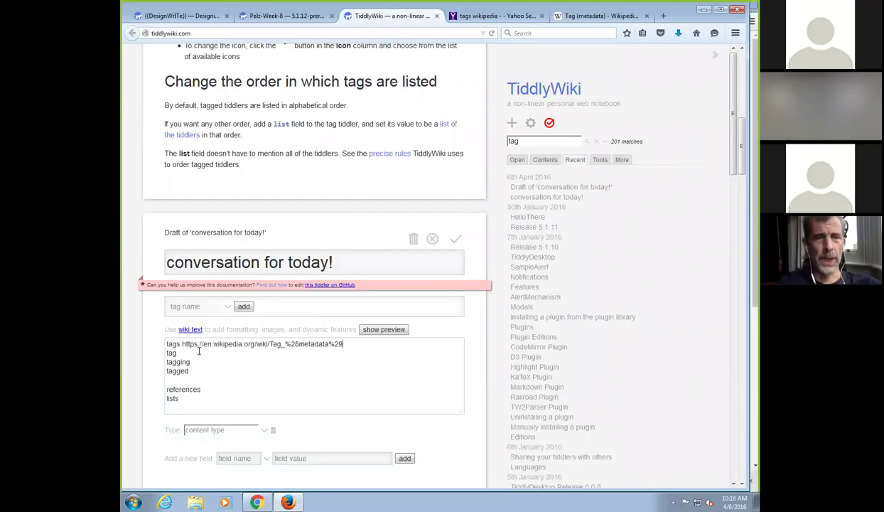
{"action": "key", "text": "Return"}
{"action": "key", "text": "Return"}
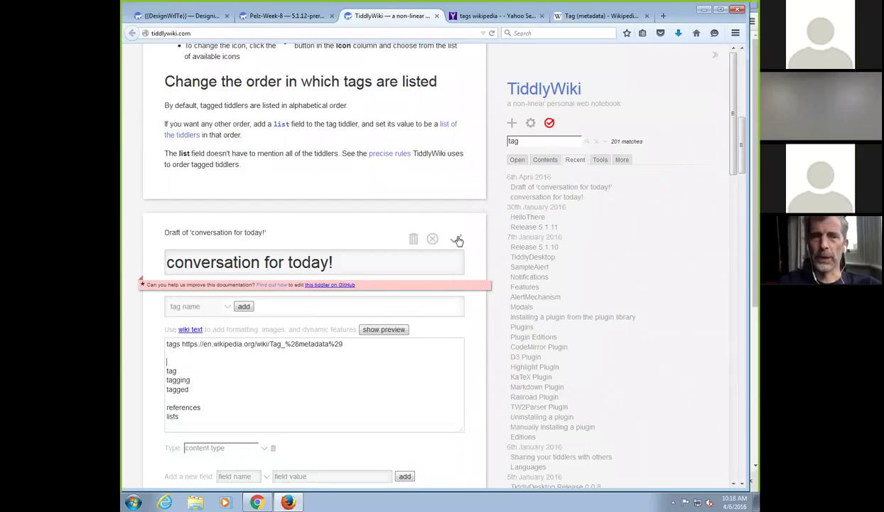
{"action": "left_click", "coordinate": [456, 239]}
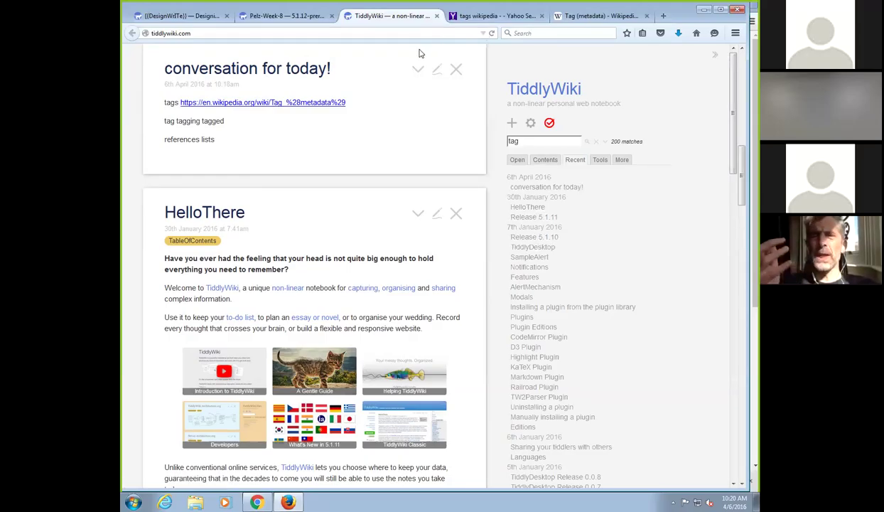
Add a <<tag "HelloThere">> line to the draft and turn on the live preview
{"action": "left_click", "coordinate": [437, 71]}
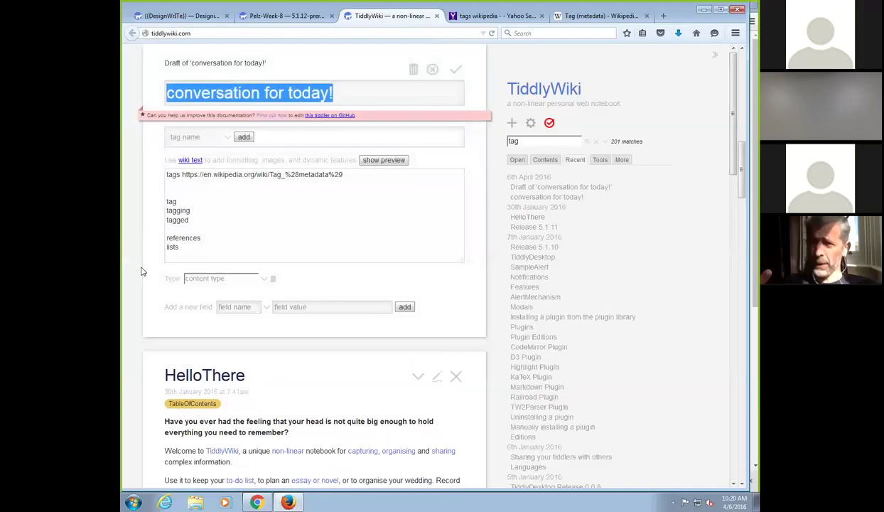
{"action": "left_click", "coordinate": [218, 188]}
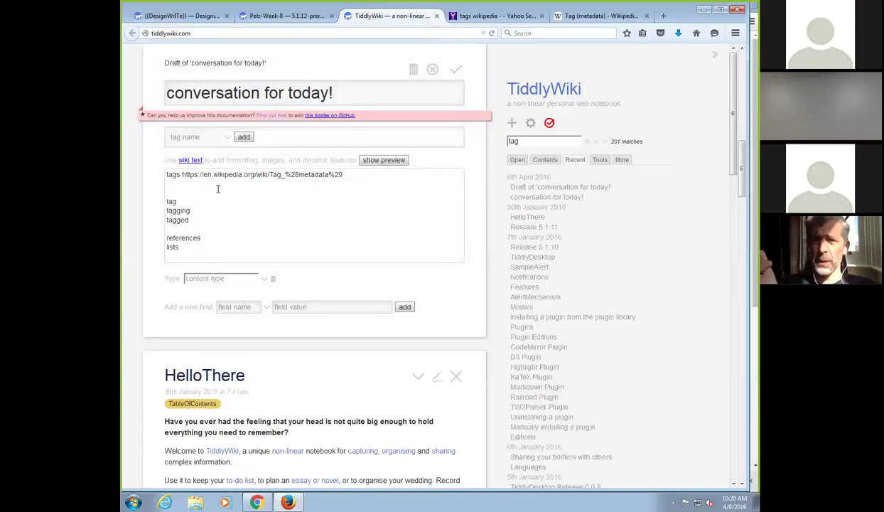
{"action": "key", "text": "Return"}
{"action": "key", "text": "Return"}
{"action": "type", "text": "<<tag \"HelloThere\">>"}
{"action": "key", "text": "Return"}
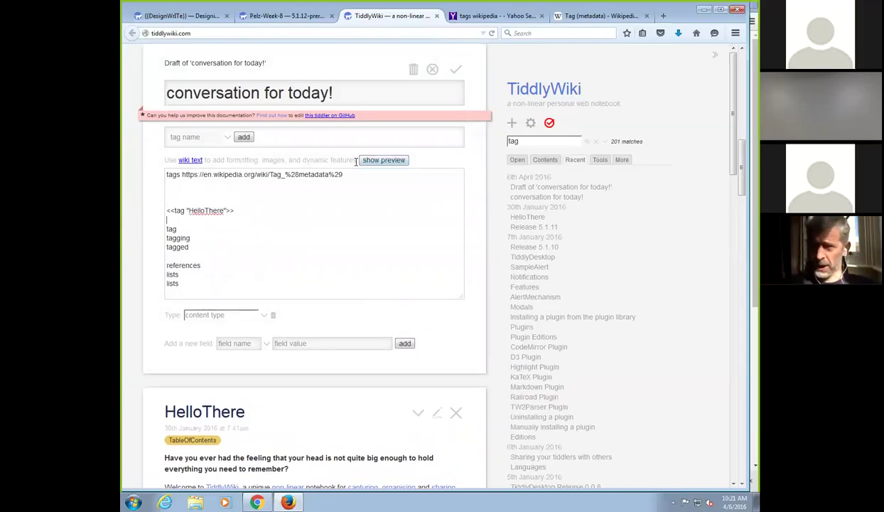
{"action": "key", "text": "Return"}
{"action": "left_click", "coordinate": [398, 163]}
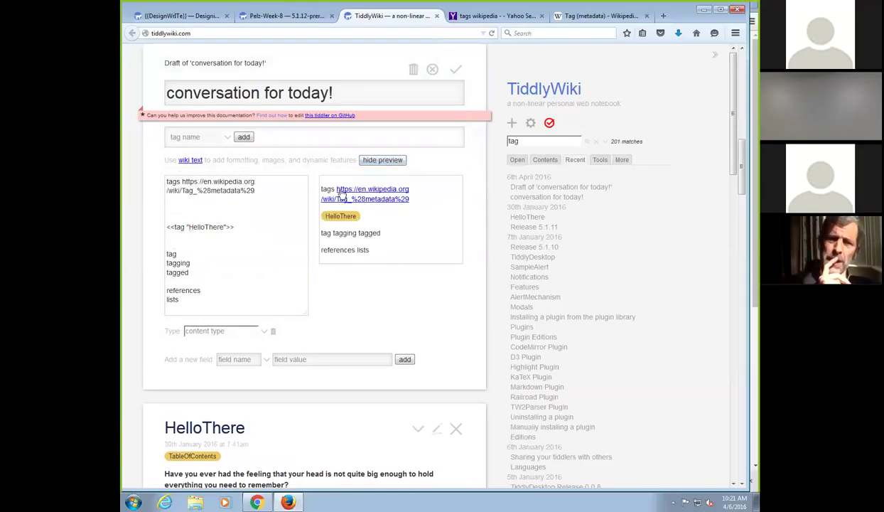
{"action": "left_click", "coordinate": [358, 218]}
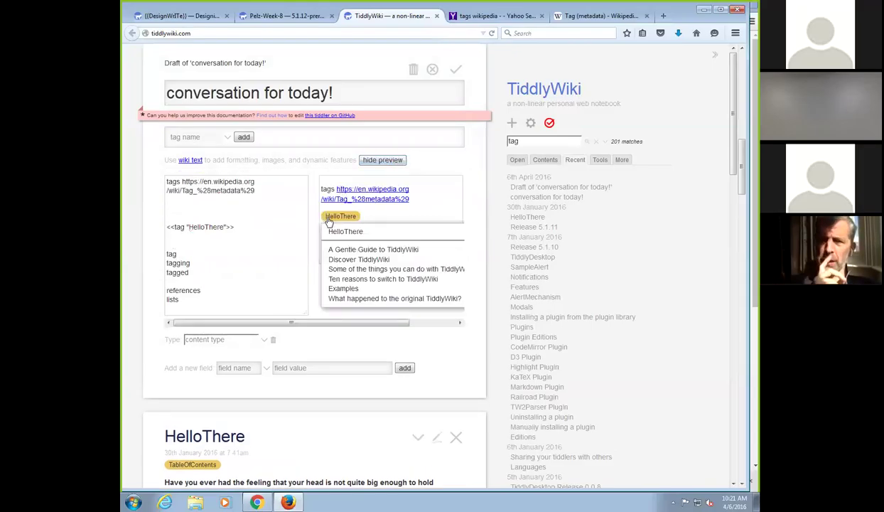
{"action": "left_click", "coordinate": [169, 235]}
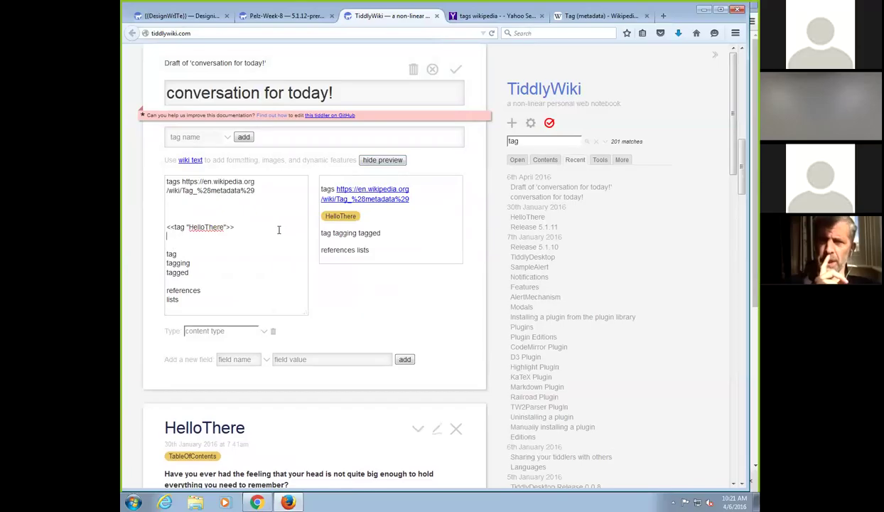
Type <<tagging "HelloThere">> on a new line below the tag macro
{"action": "key", "text": "shift+Up"}
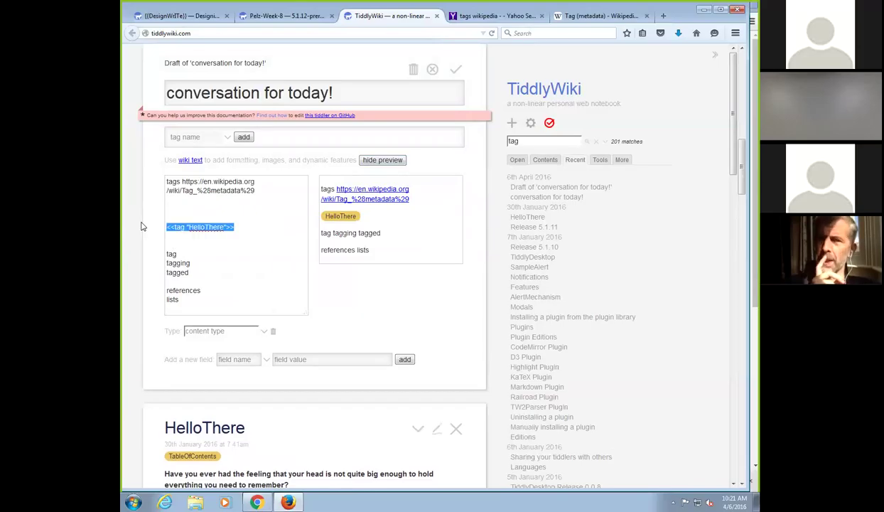
{"action": "key", "text": "alt"}
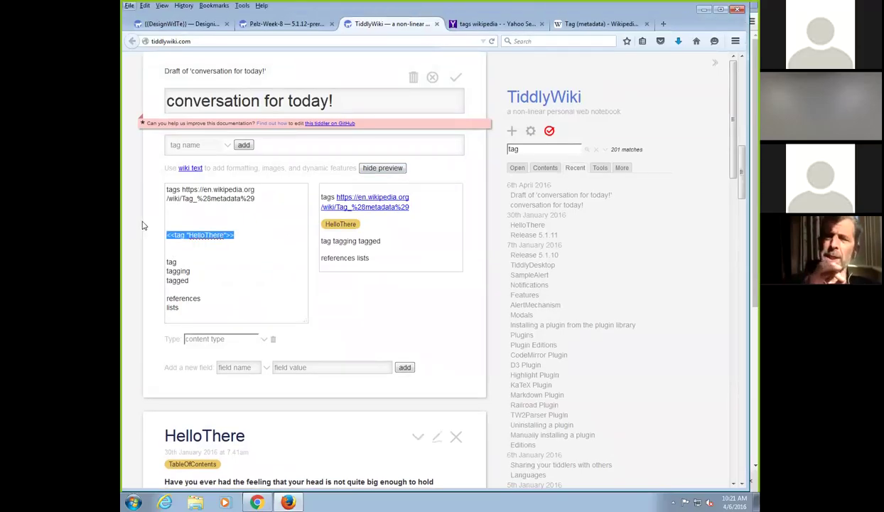
{"action": "key", "text": "alt"}
{"action": "left_click", "coordinate": [242, 227]}
{"action": "key", "text": "Return"}
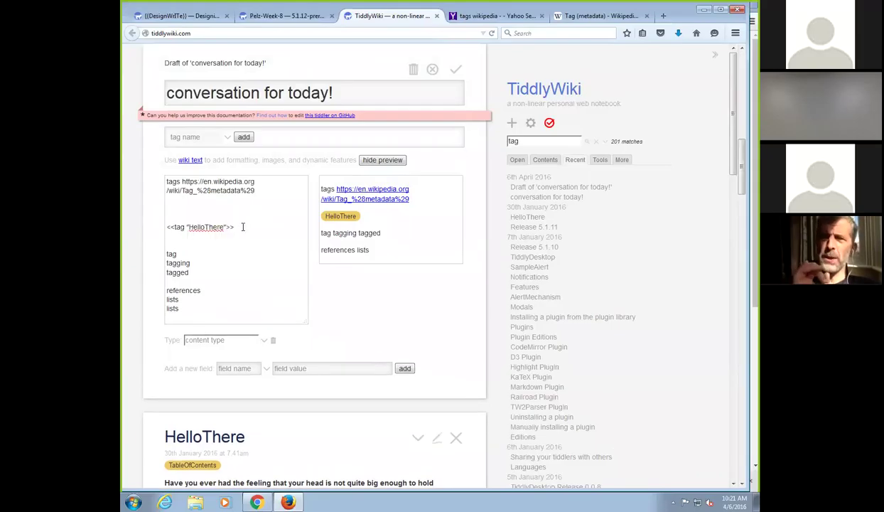
{"action": "type", "text": "<<tagging"}
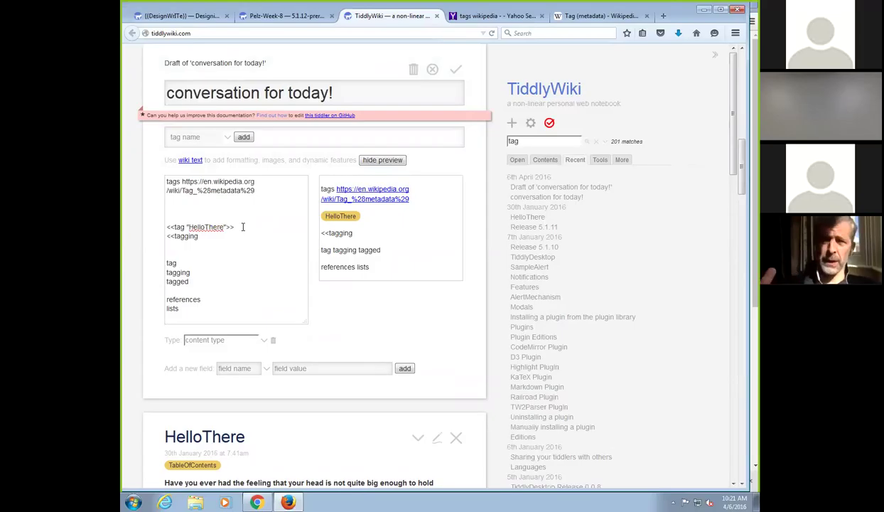
{"action": "type", "text": " \""}
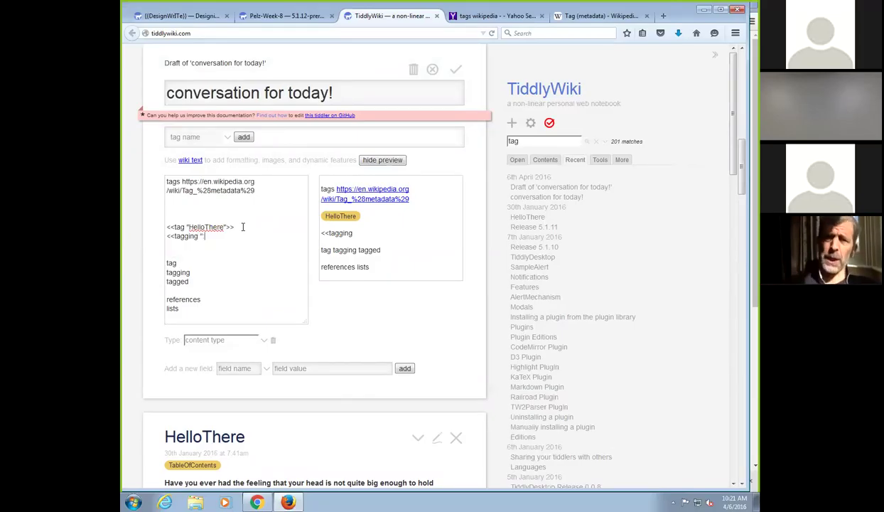
{"action": "type", "text": "Hello"}
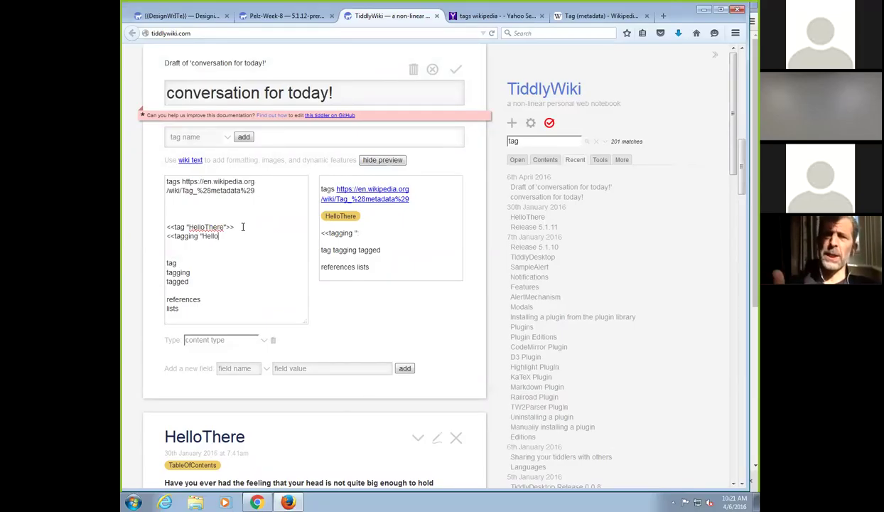
{"action": "type", "text": "There\">>"}
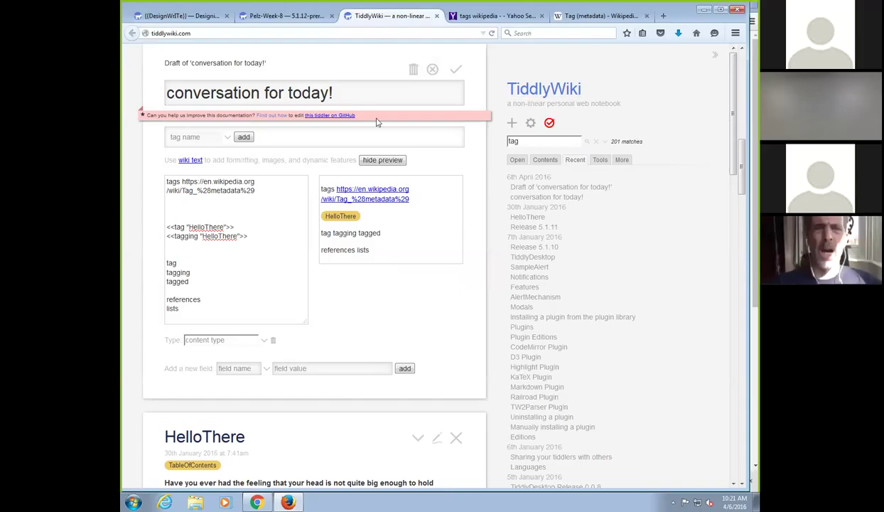
Save 'conversation for today!' and show its info panel
{"action": "left_click", "coordinate": [455, 73]}
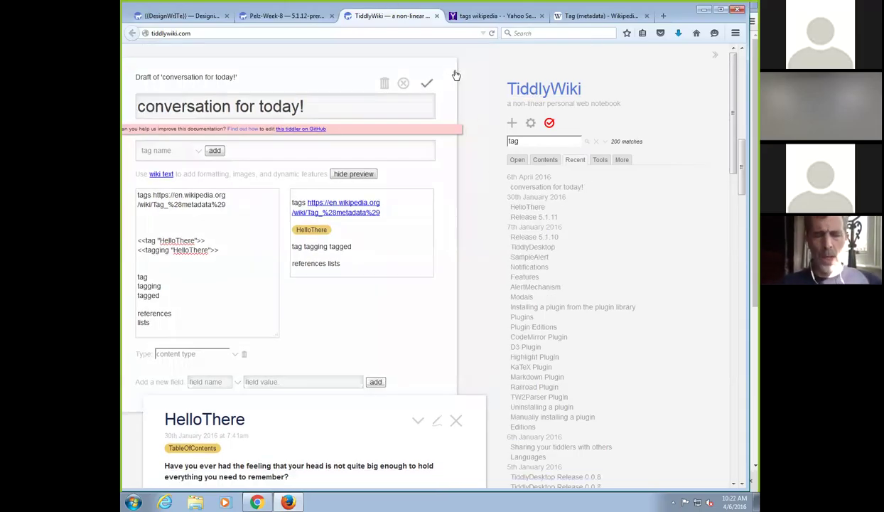
{"action": "left_click", "coordinate": [420, 72]}
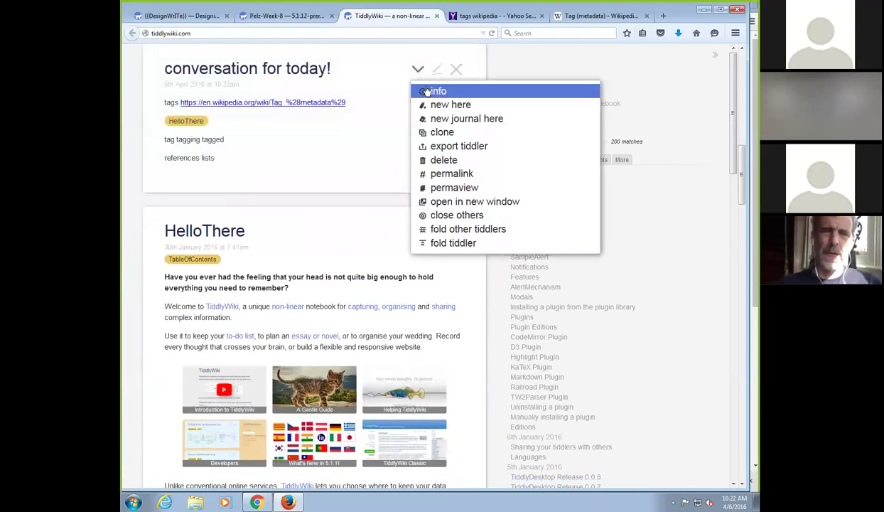
{"action": "left_click", "coordinate": [433, 91]}
{"action": "left_click", "coordinate": [239, 100]}
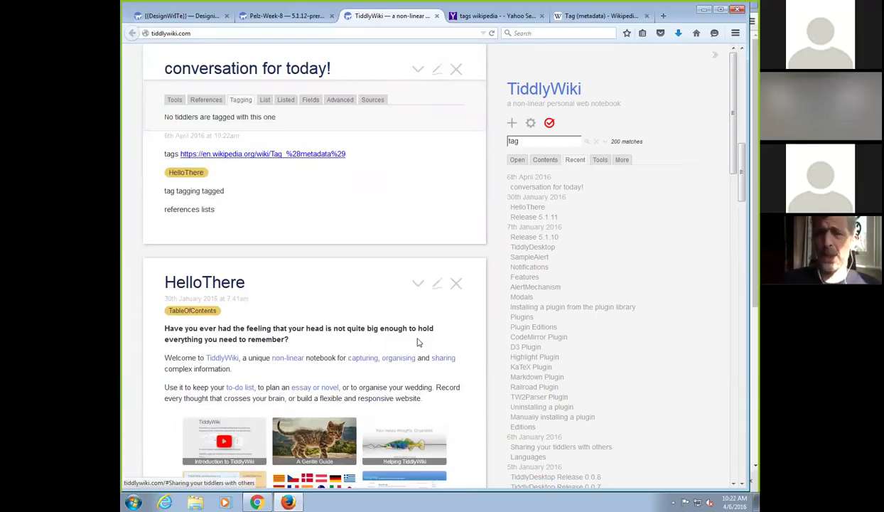
Open HelloThere's info panel and review the tiddlers tagged HelloThere
{"action": "left_click", "coordinate": [417, 285]}
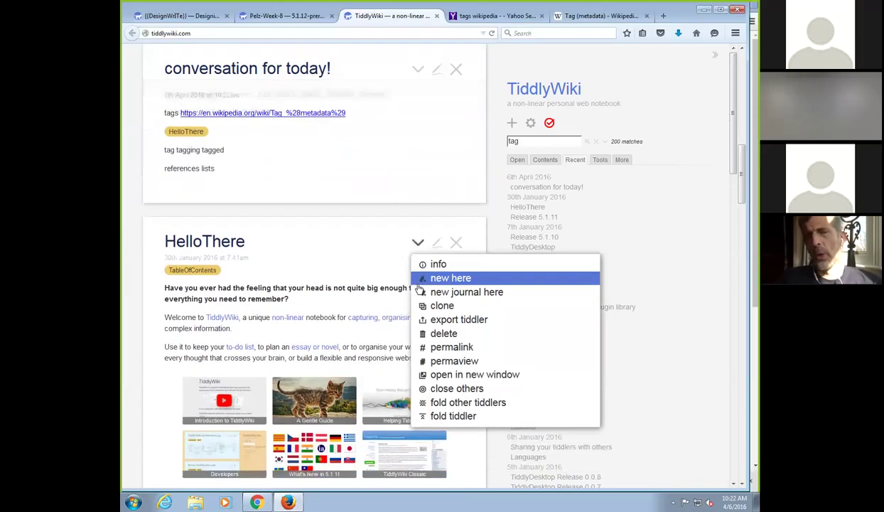
{"action": "left_click", "coordinate": [426, 254]}
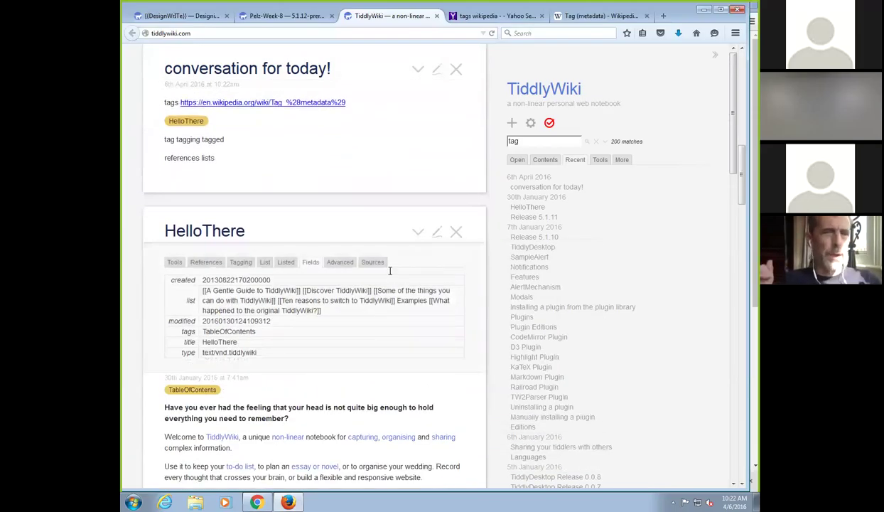
{"action": "left_click", "coordinate": [241, 262]}
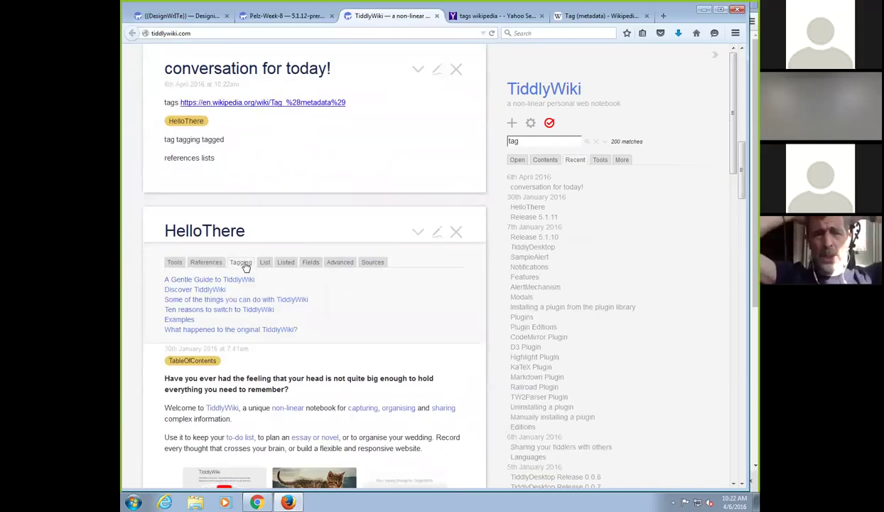
{"action": "left_click", "coordinate": [186, 120]}
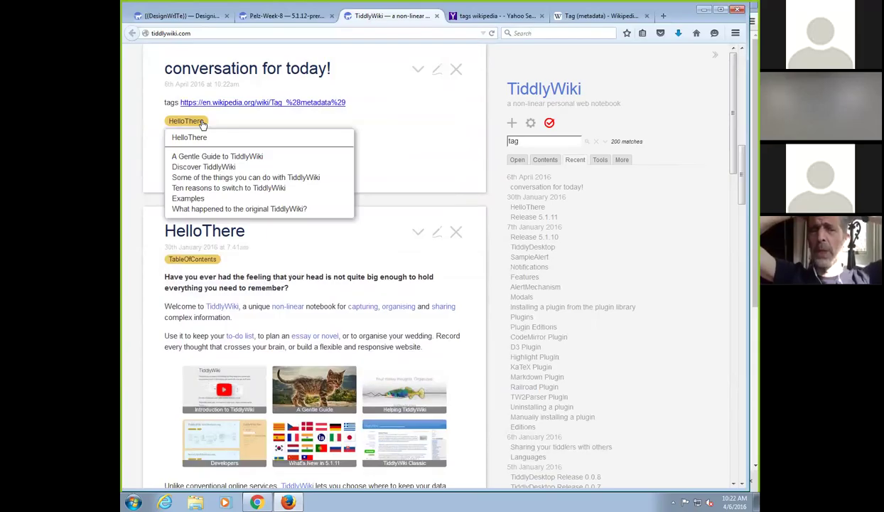
{"action": "left_click", "coordinate": [419, 205]}
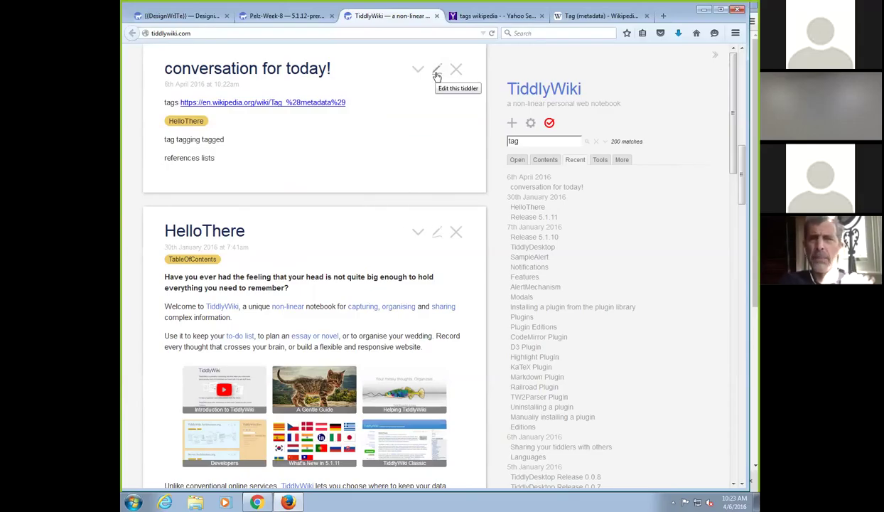
Reopen the HelloThere tag pill's list of tagged tiddlers, then close it
{"action": "left_click", "coordinate": [186, 120]}
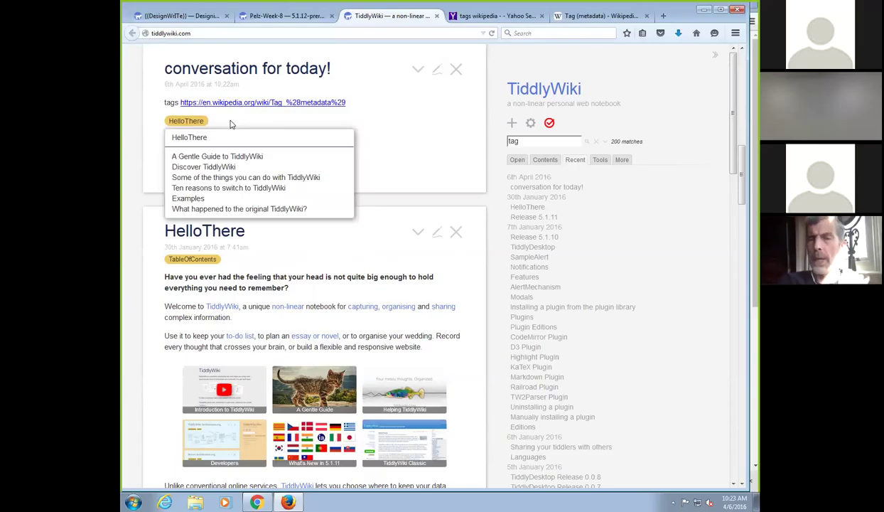
{"action": "left_click", "coordinate": [229, 124]}
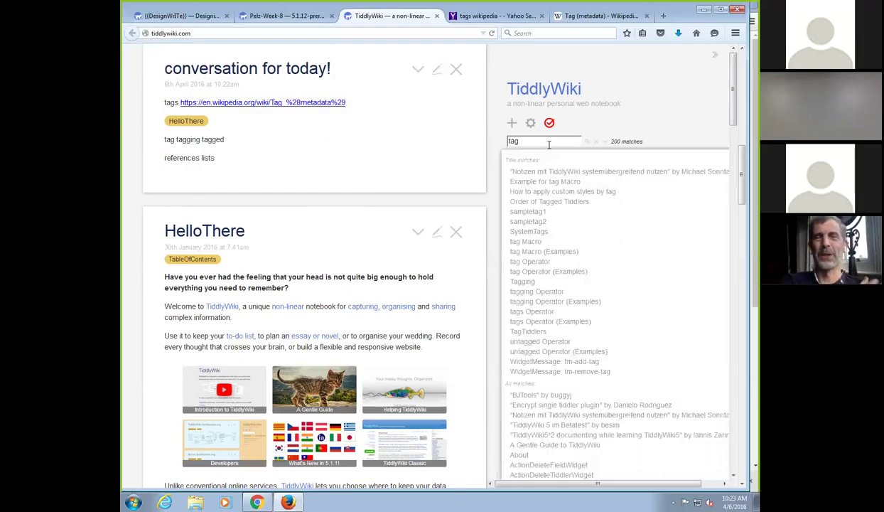
Search 'taggly', then 'tagglytagging' with 0 matches, and erase the search term
{"action": "type", "text": "gly"}
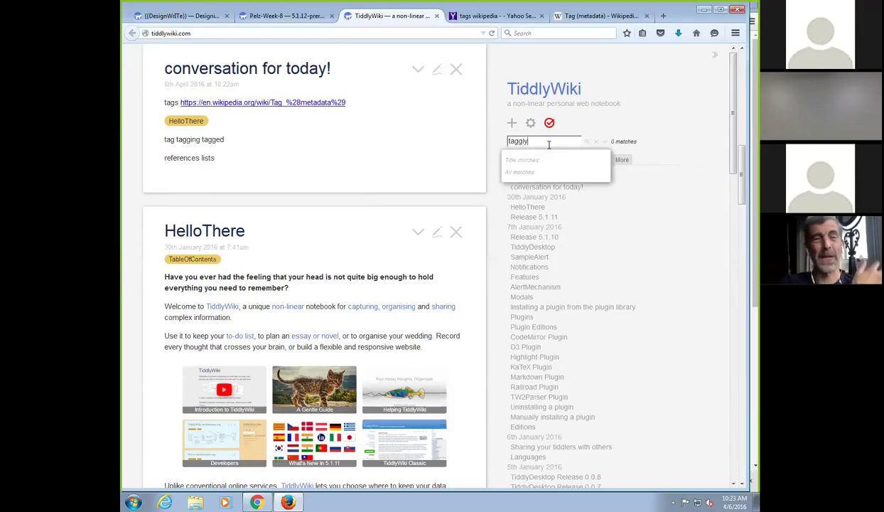
{"action": "left_click", "coordinate": [642, 105]}
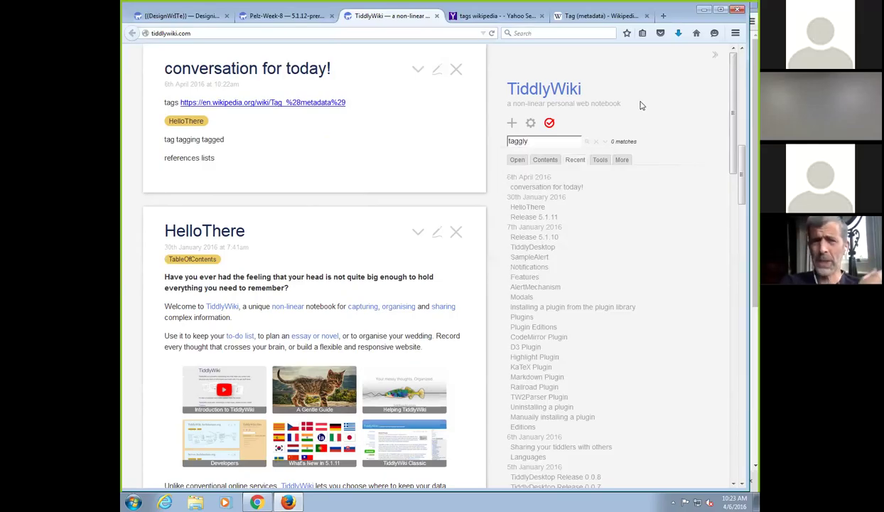
{"action": "double_click", "coordinate": [515, 137]}
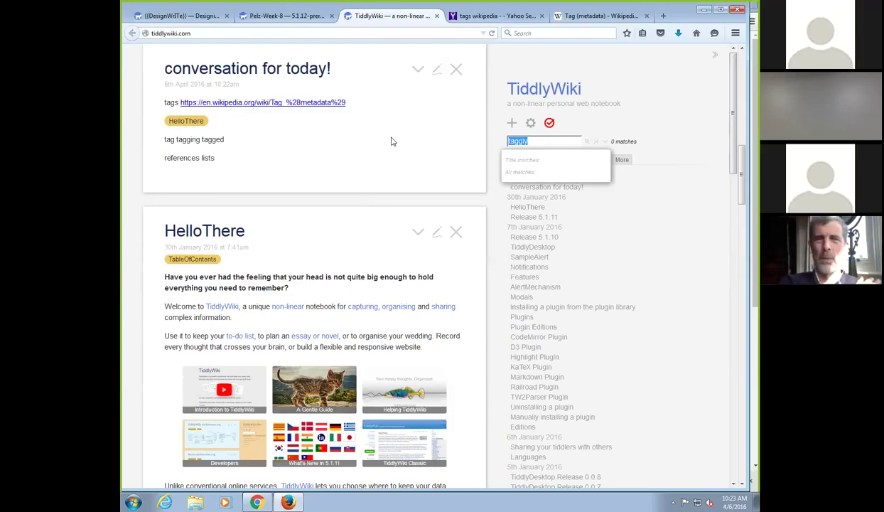
{"action": "key", "text": "End"}
{"action": "type", "text": "tagging"}
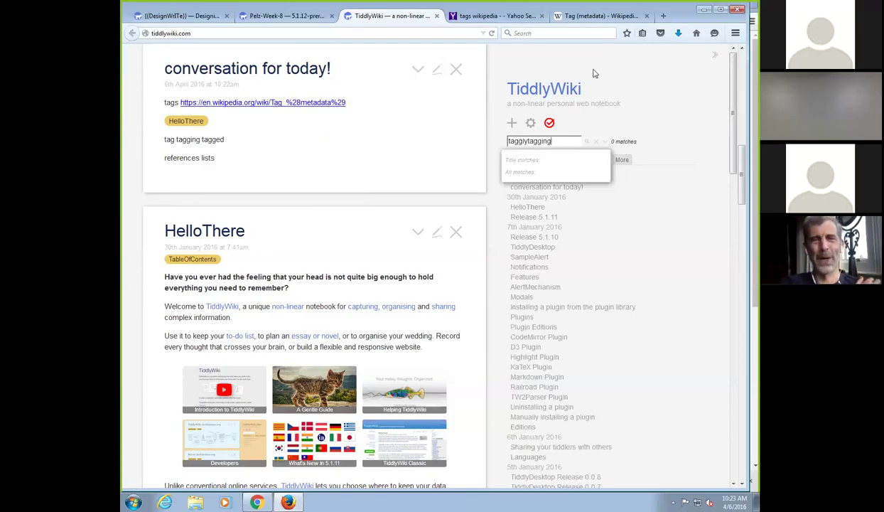
{"action": "double_click", "coordinate": [556, 140]}
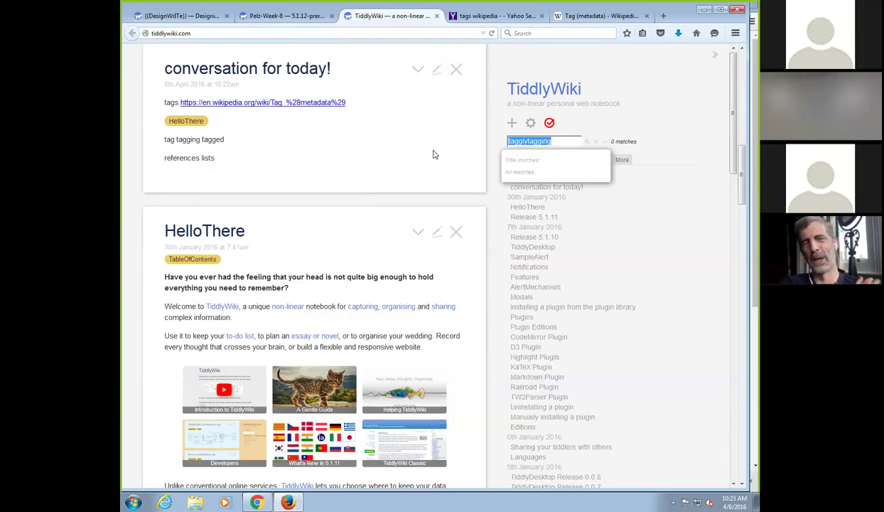
{"action": "key", "text": "BackSpace"}
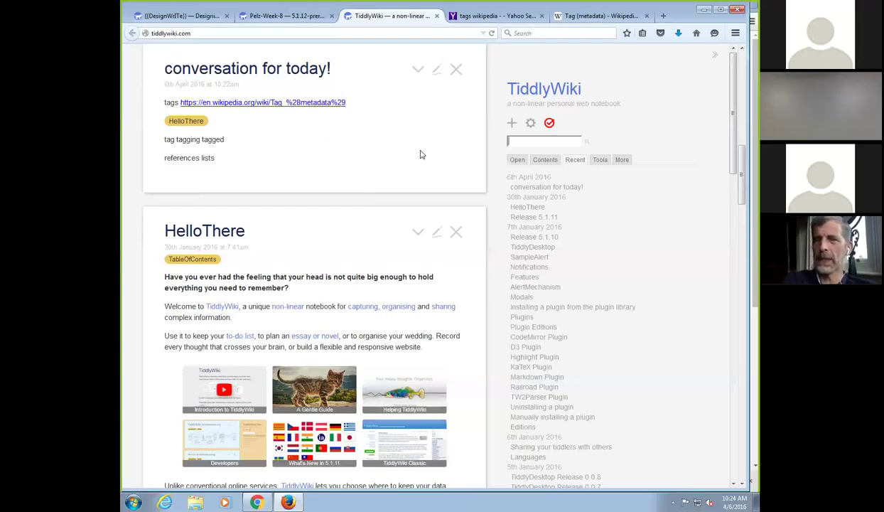
Select the whole body text of 'conversation for today!' and cancel editing
{"action": "left_click", "coordinate": [436, 72]}
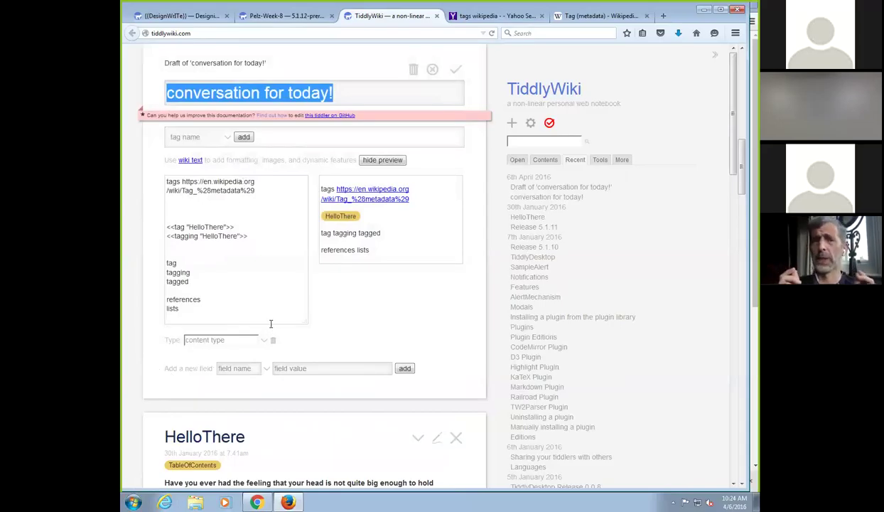
{"action": "left_click", "coordinate": [263, 292]}
{"action": "key", "text": "ctrl+a"}
{"action": "key", "text": "ctrl+c"}
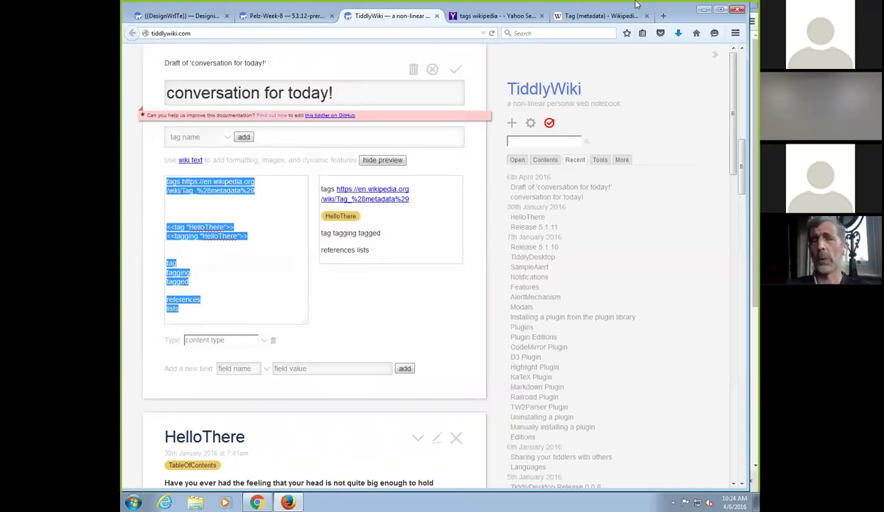
{"action": "left_click", "coordinate": [432, 71]}
Create a new tiddler in the DesignWrite wiki and paste the copied text into it
{"action": "left_click", "coordinate": [183, 16]}
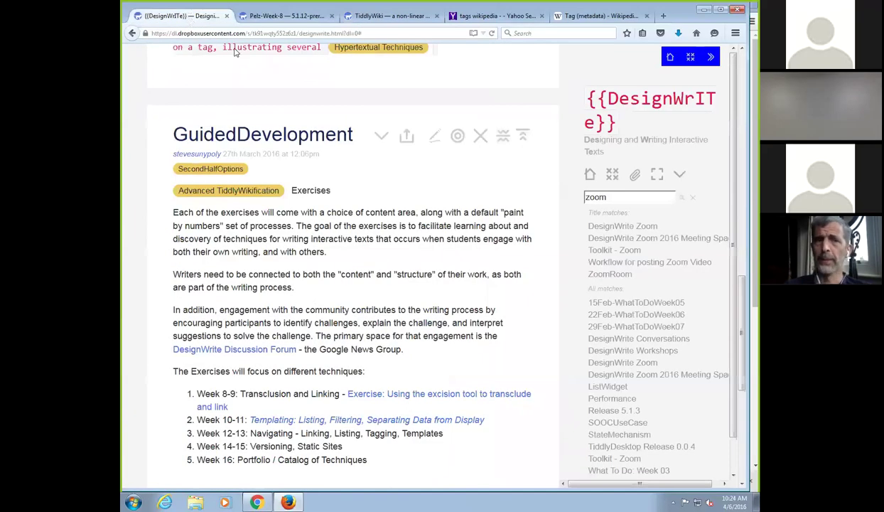
{"action": "left_click", "coordinate": [680, 177]}
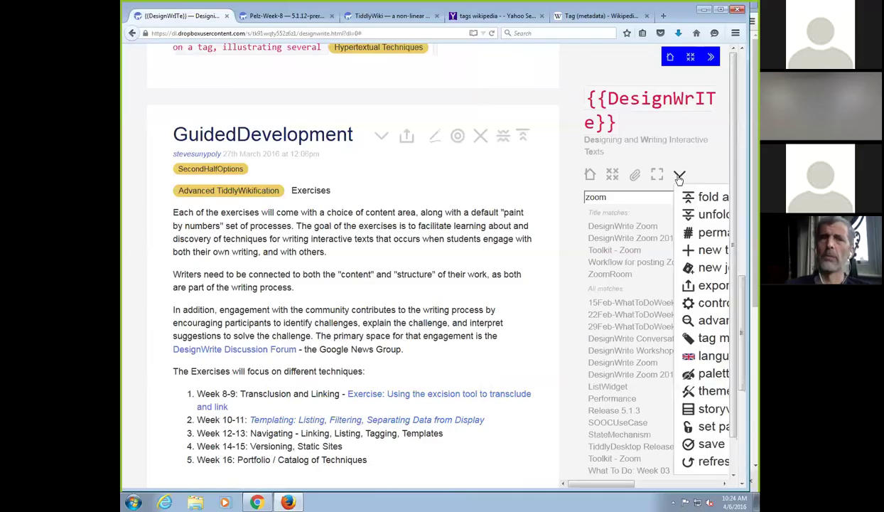
{"action": "left_click", "coordinate": [699, 259]}
{"action": "left_click", "coordinate": [258, 228]}
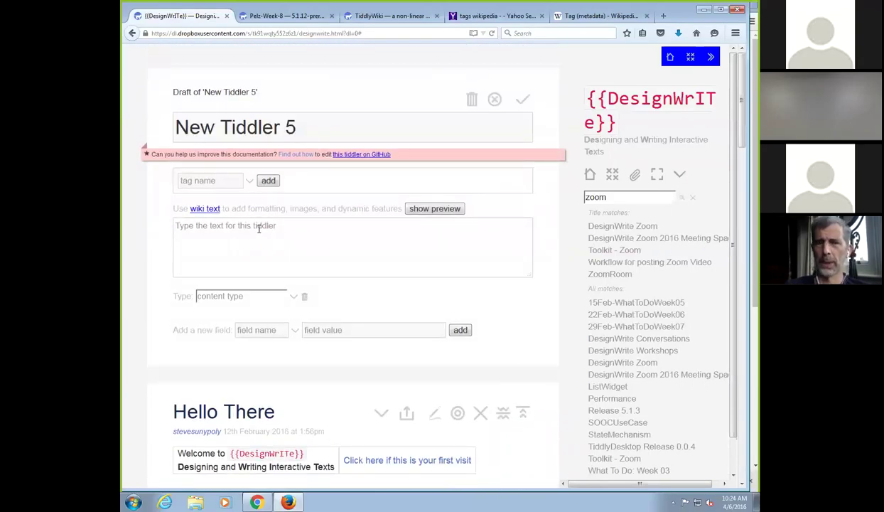
{"action": "key", "text": "ctrl+v"}
Title the new tiddler 'A Conversation on Tags & Tagging' and save it
{"action": "left_click", "coordinate": [291, 115]}
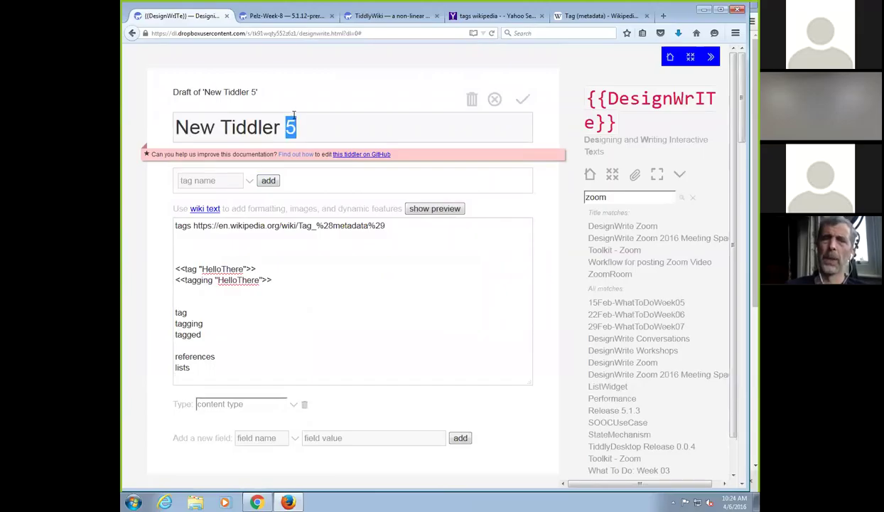
{"action": "triple_click", "coordinate": [292, 115]}
{"action": "type", "text": "C"}
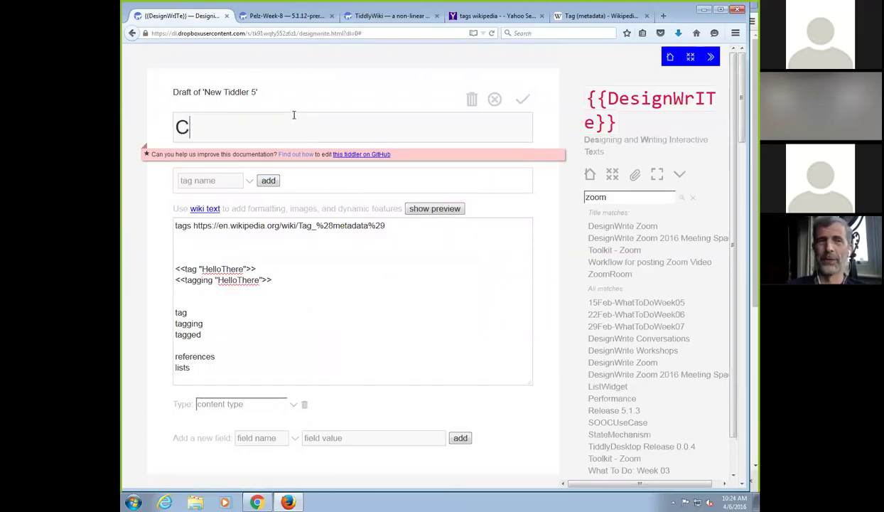
{"action": "key", "text": "BackSpace"}
{"action": "type", "text": "A Conver"}
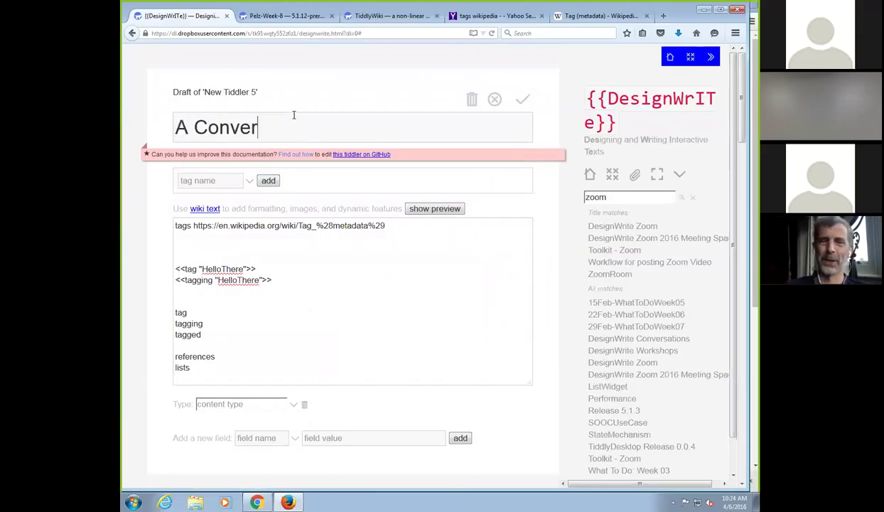
{"action": "type", "text": "sation on Tags & Tagging"}
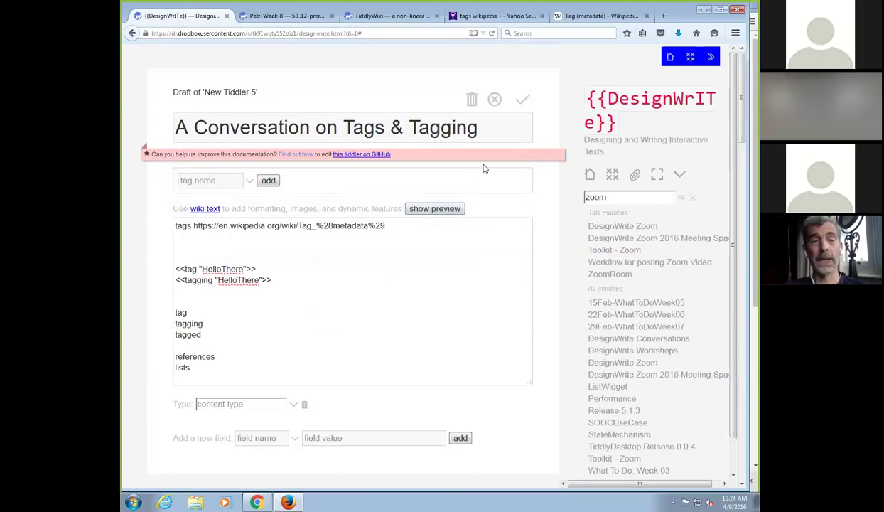
{"action": "left_click", "coordinate": [523, 99]}
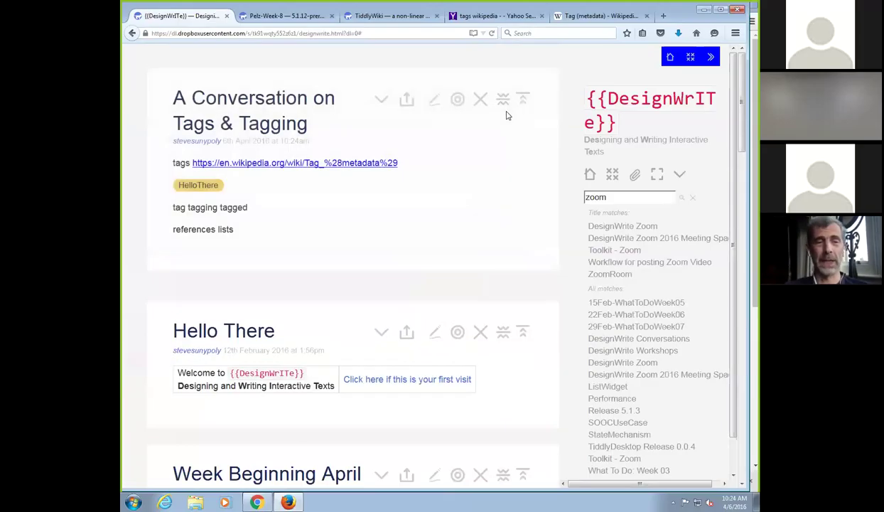
Add the bullet '* Insight of taggly tagging: "a tag is a tiddler is a tag"' below the tagging macros
{"action": "left_click", "coordinate": [434, 101]}
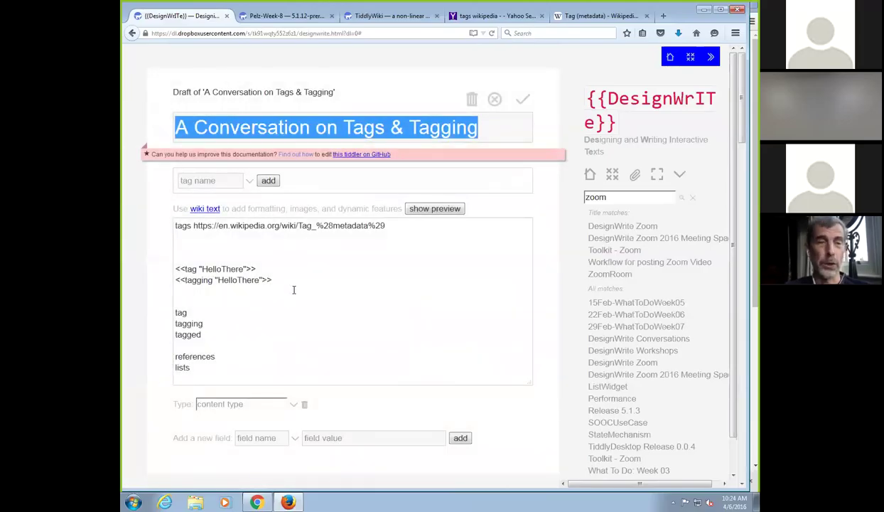
{"action": "left_click", "coordinate": [294, 289]}
{"action": "key", "text": "Return"}
{"action": "type", "text": "* Insight of ta"}
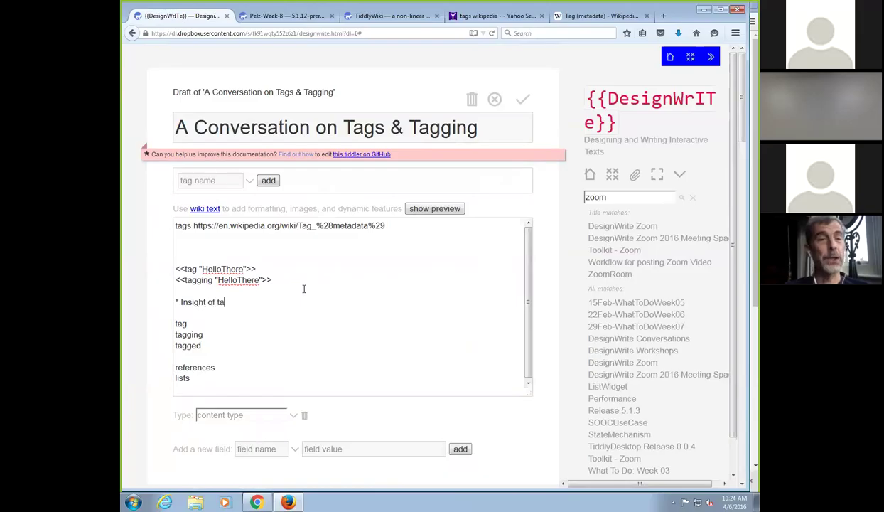
{"action": "type", "text": "ggly tagging: "}
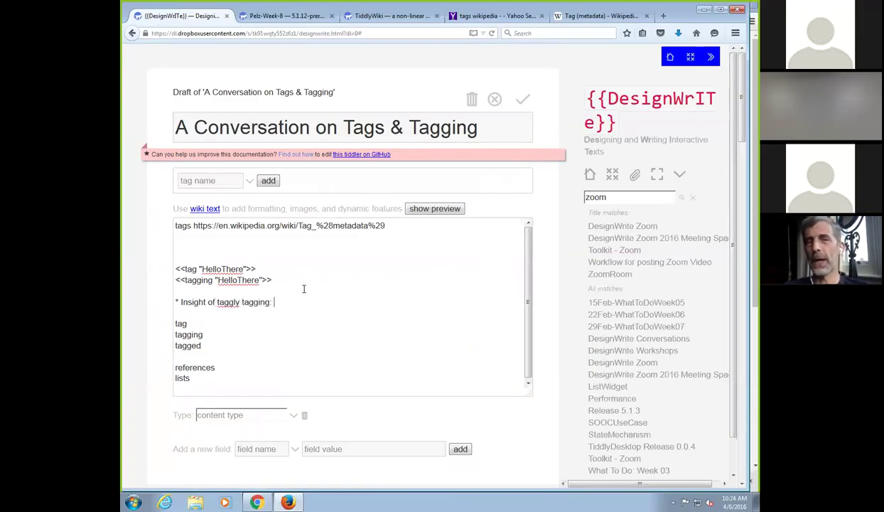
{"action": "type", "text": "treat the text"}
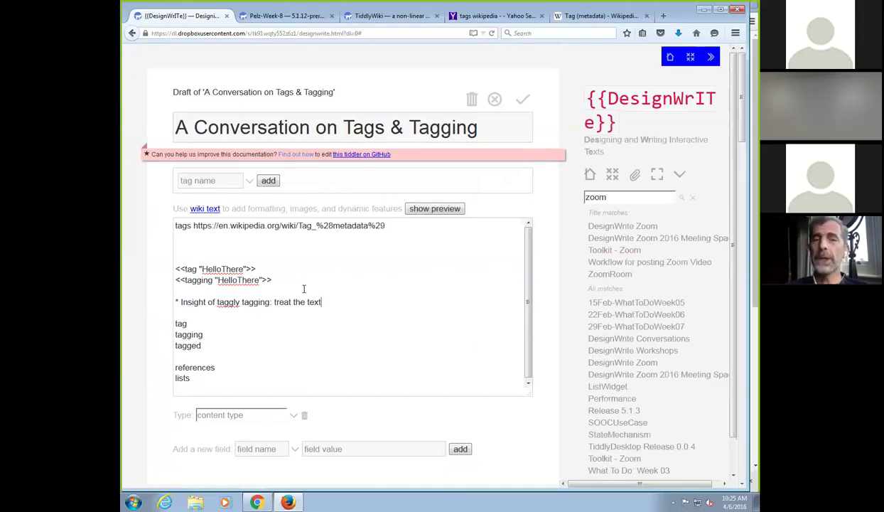
{"action": "key", "text": "BackSpace"}
{"action": "key", "text": "BackSpace"}
{"action": "key", "text": "BackSpace"}
{"action": "key", "text": "BackSpace"}
{"action": "key", "text": "BackSpace"}
{"action": "key", "text": "BackSpace"}
{"action": "key", "text": "BackSpace"}
{"action": "key", "text": "BackSpace"}
{"action": "key", "text": "BackSpace"}
{"action": "key", "text": "BackSpace"}
{"action": "key", "text": "BackSpace"}
{"action": "key", "text": "BackSpace"}
{"action": "key", "text": "BackSpace"}
{"action": "key", "text": "BackSpace"}
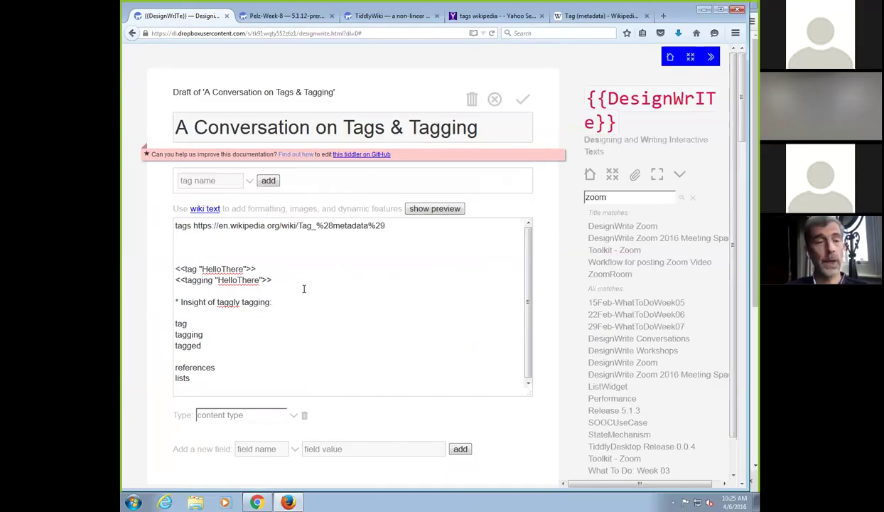
{"action": "type", "text": "\"a t"}
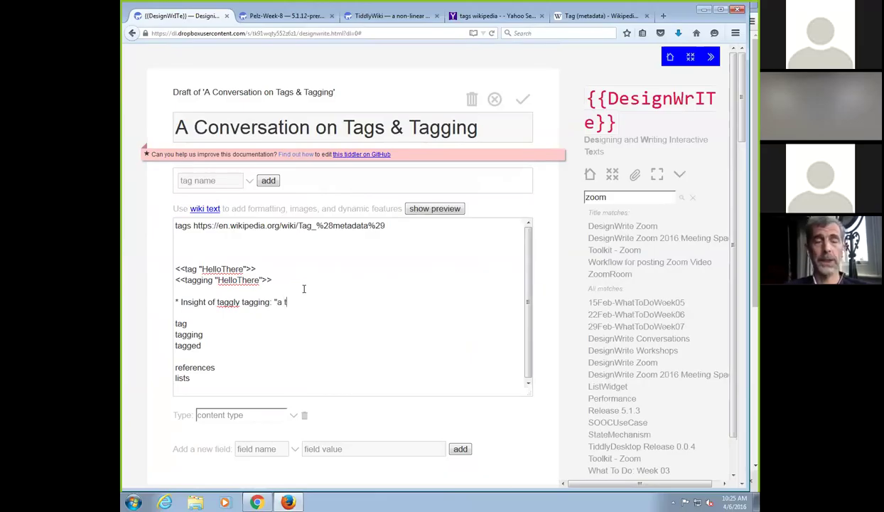
{"action": "type", "text": "ag is a tid"}
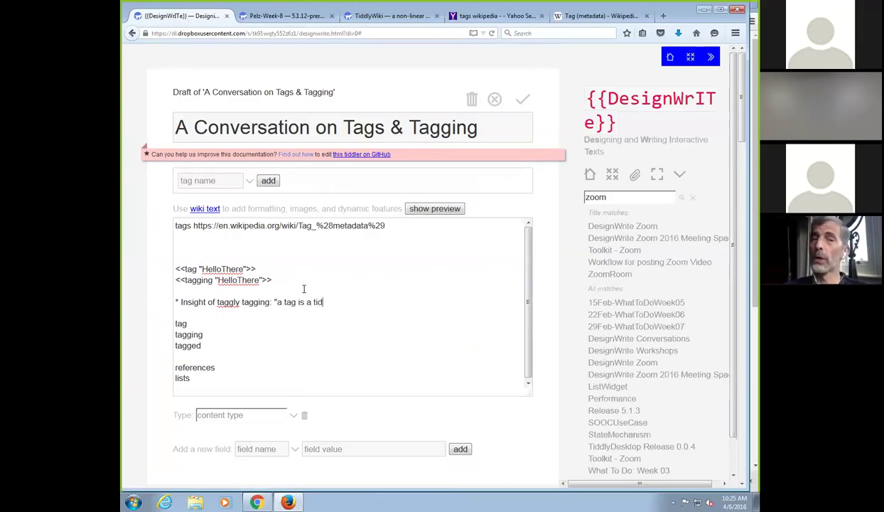
{"action": "type", "text": "dler is a tag\""}
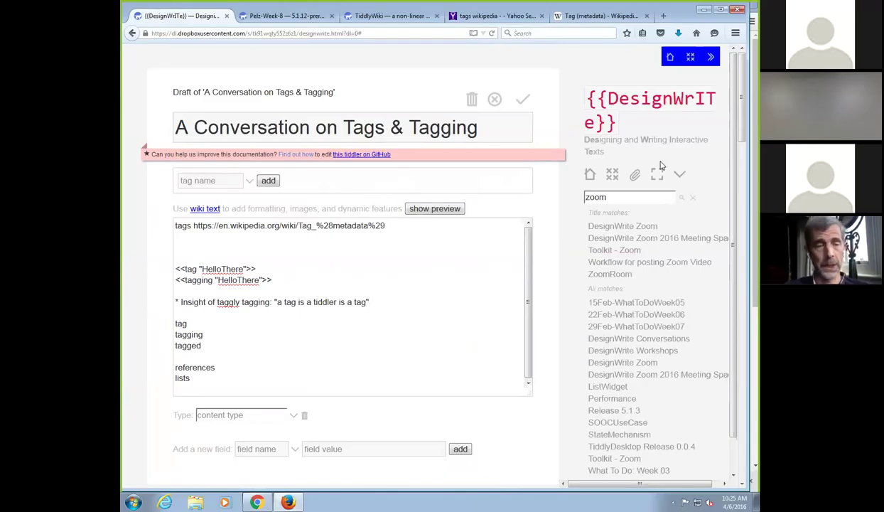
Add the ConversationToday tag, save the tiddler, and scroll up to the missing ConversationToday tiddler
{"action": "left_click", "coordinate": [186, 181]}
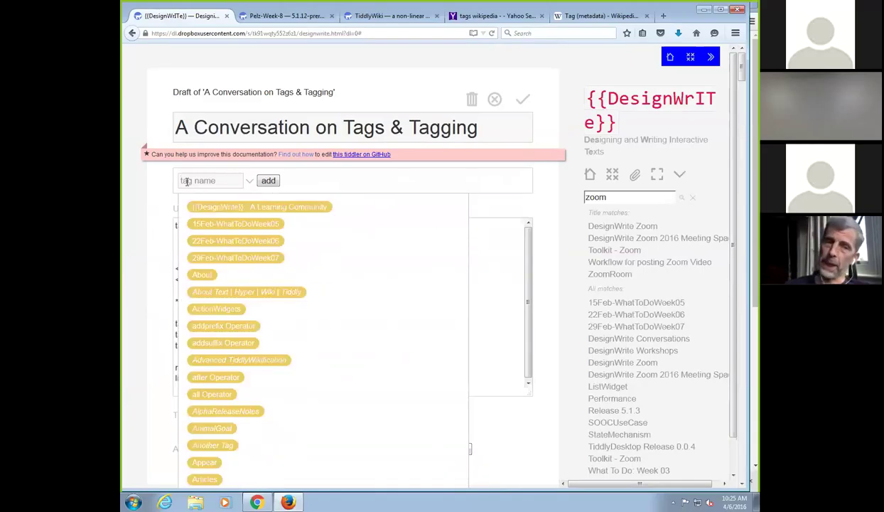
{"action": "type", "text": "Converst"}
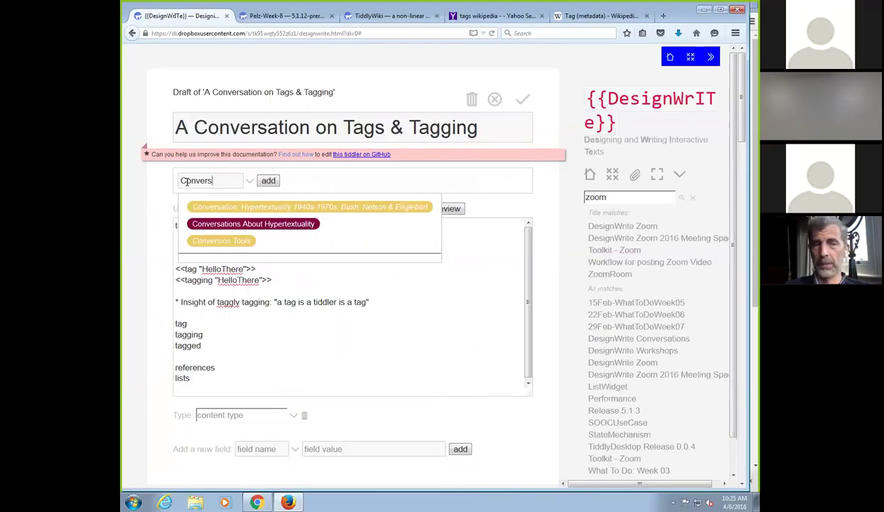
{"action": "type", "text": "ationToday"}
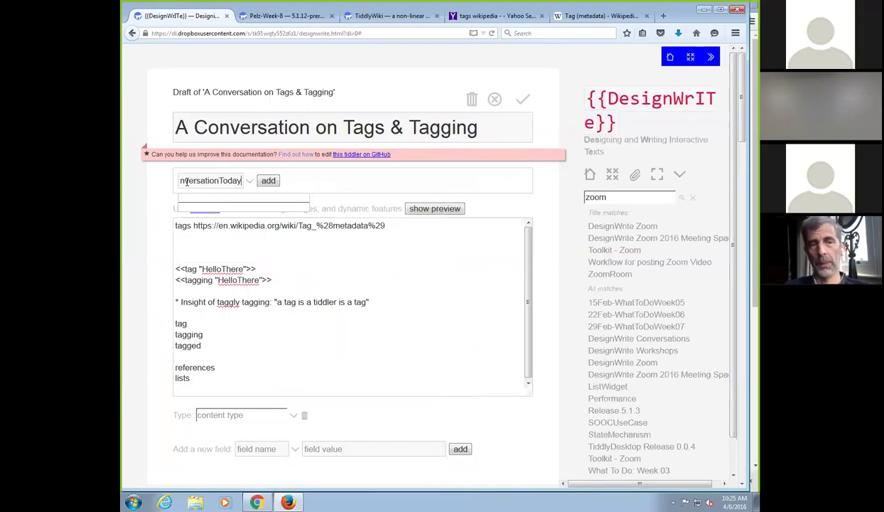
{"action": "left_click", "coordinate": [264, 180]}
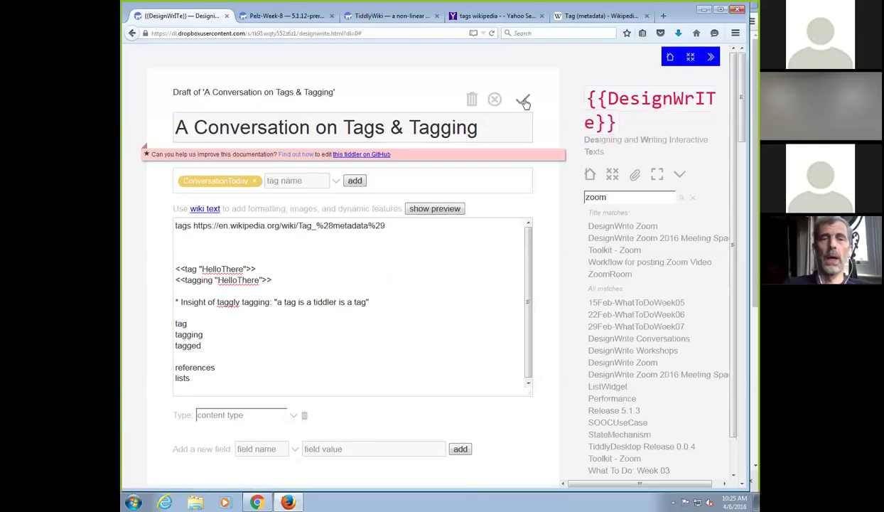
{"action": "left_click", "coordinate": [523, 101]}
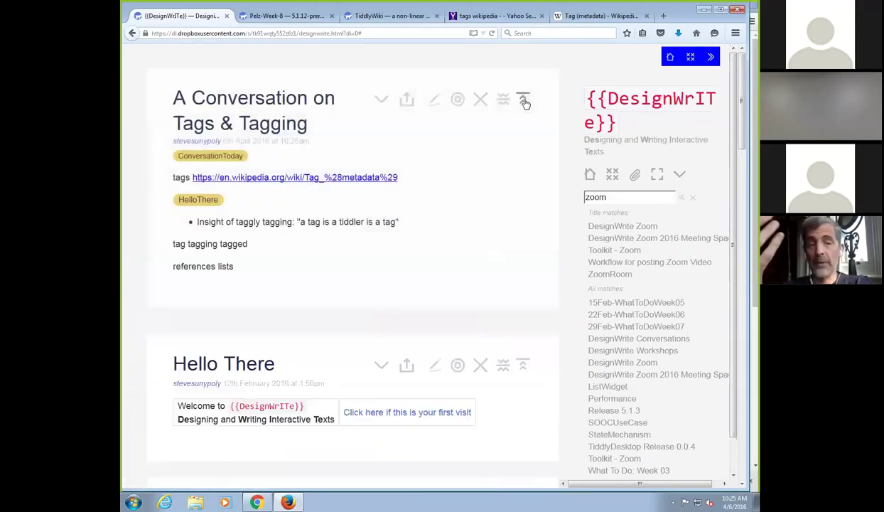
{"action": "scroll", "coordinate": [488, 234], "scroll_direction": "up", "scroll_amount": 3}
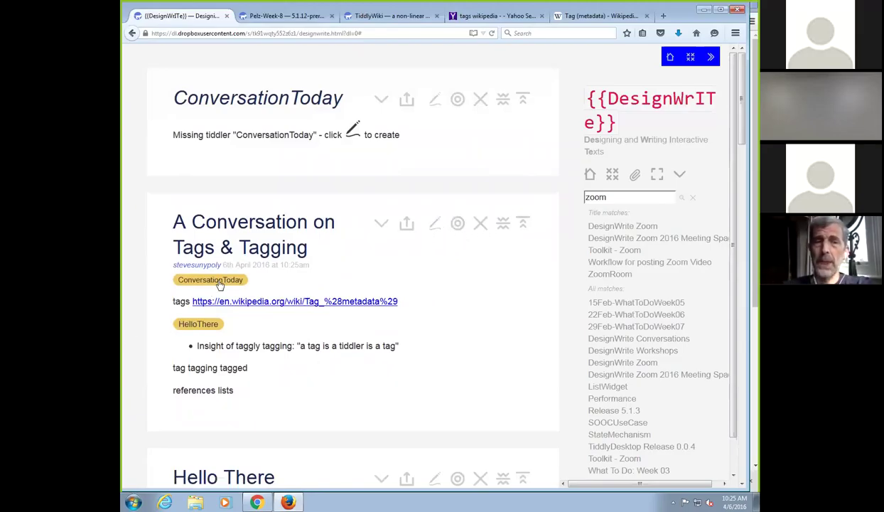
Write the ConversationToday description: 'this tiddler has content...the ConversationToday tag is for topic we cover...'
{"action": "left_click", "coordinate": [434, 100]}
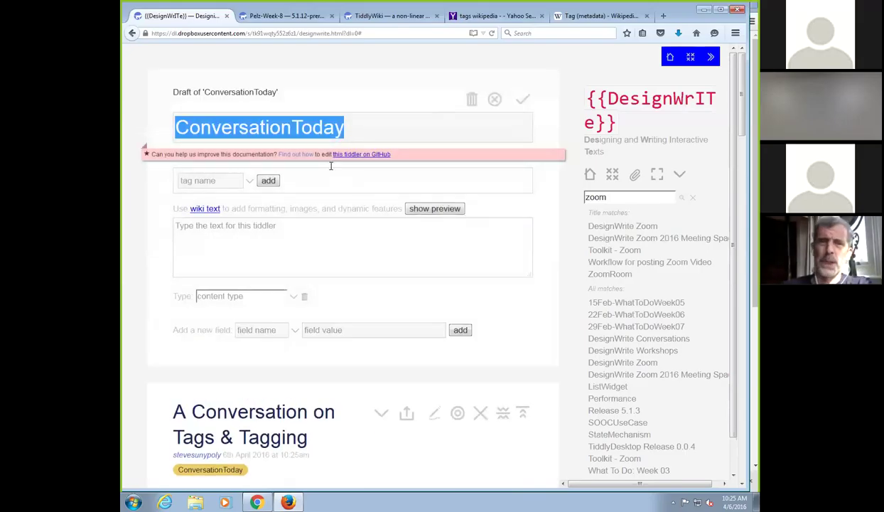
{"action": "left_click", "coordinate": [327, 225]}
{"action": "type", "text": "now it"}
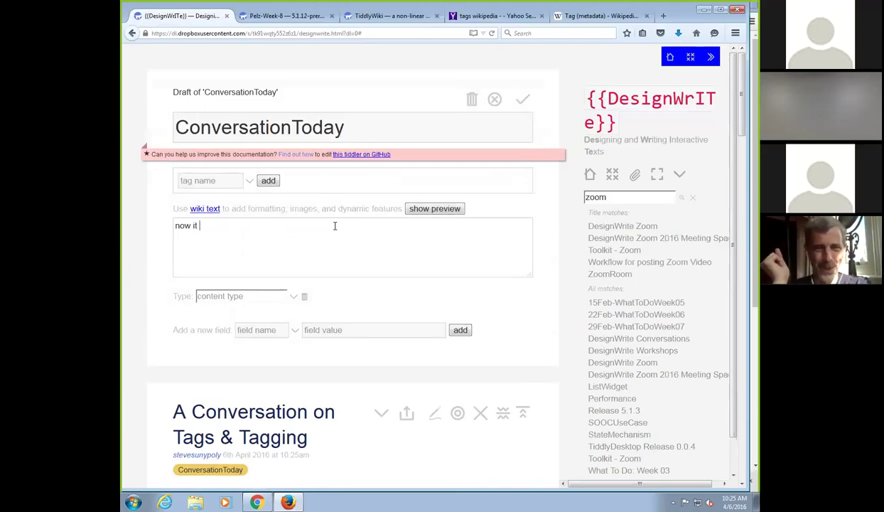
{"action": "key", "text": "BackSpace"}
{"action": "key", "text": "BackSpace"}
{"action": "key", "text": "BackSpace"}
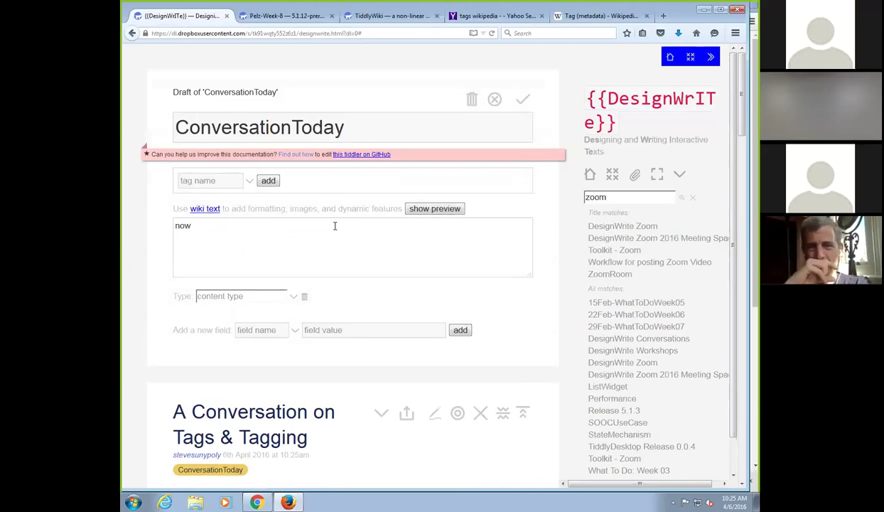
{"action": "type", "text": "this tiddl"}
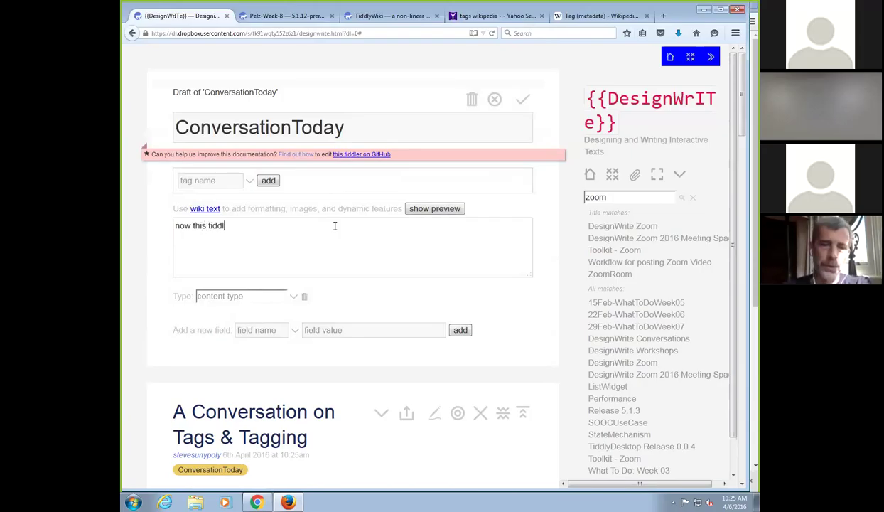
{"action": "type", "text": "er has cont"}
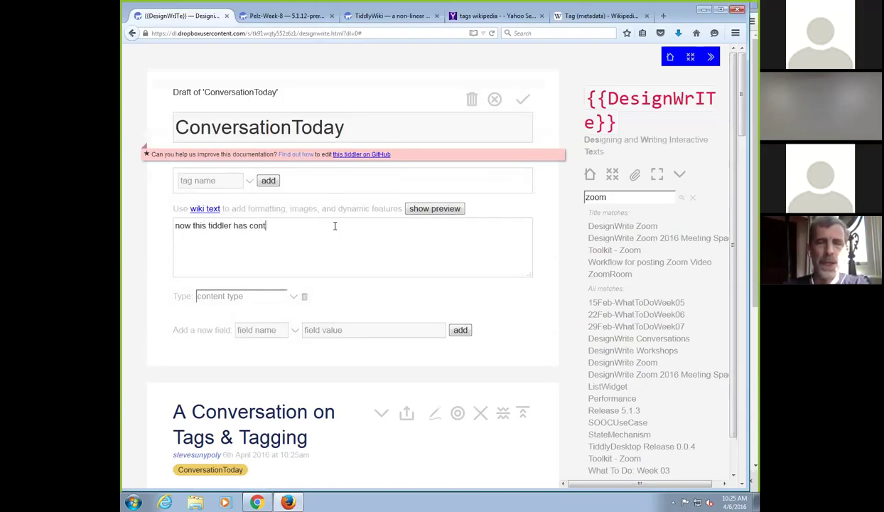
{"action": "type", "text": "ent...the ConversationToday tag is for tip"}
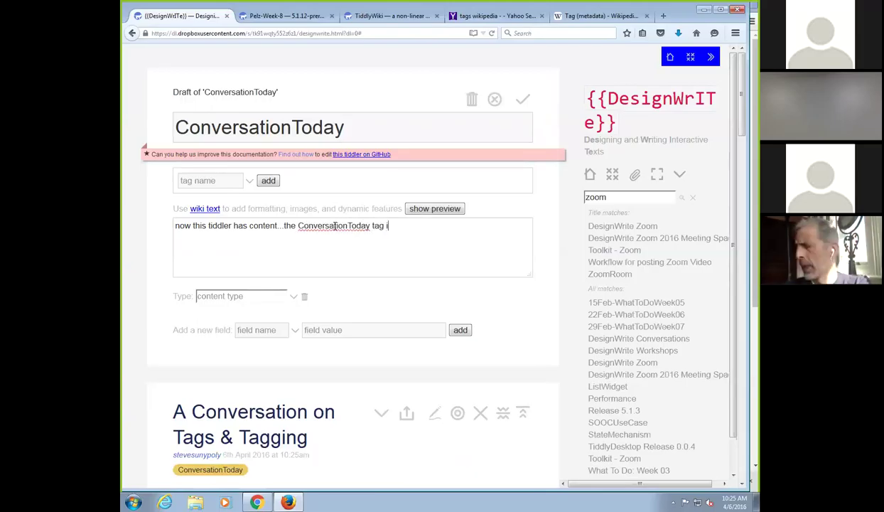
{"action": "key", "text": "BackSpace"}
{"action": "key", "text": "BackSpace"}
{"action": "type", "text": "opic we cover..."}
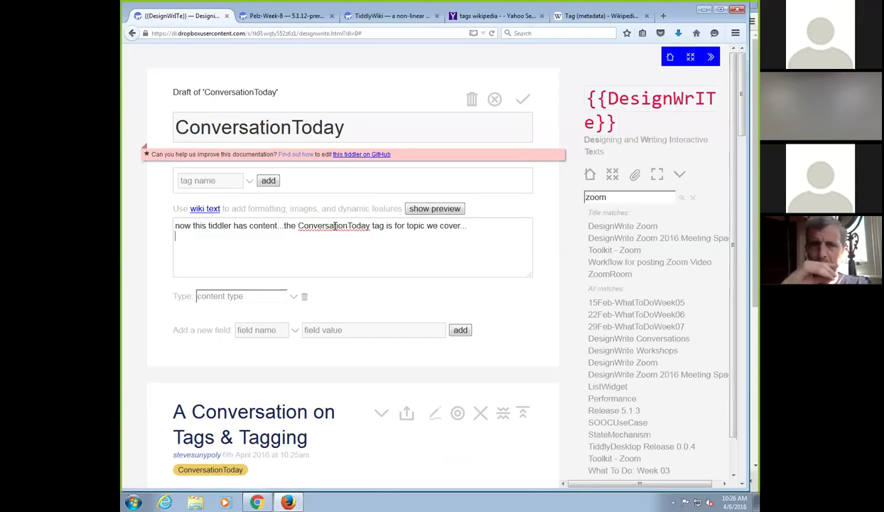
Add <<list-links filter:"[tag{!!title}]">> on a new line and save the tiddler
{"action": "key", "text": "Return"}
{"action": "type", "text": "<<list-links filter:\""}
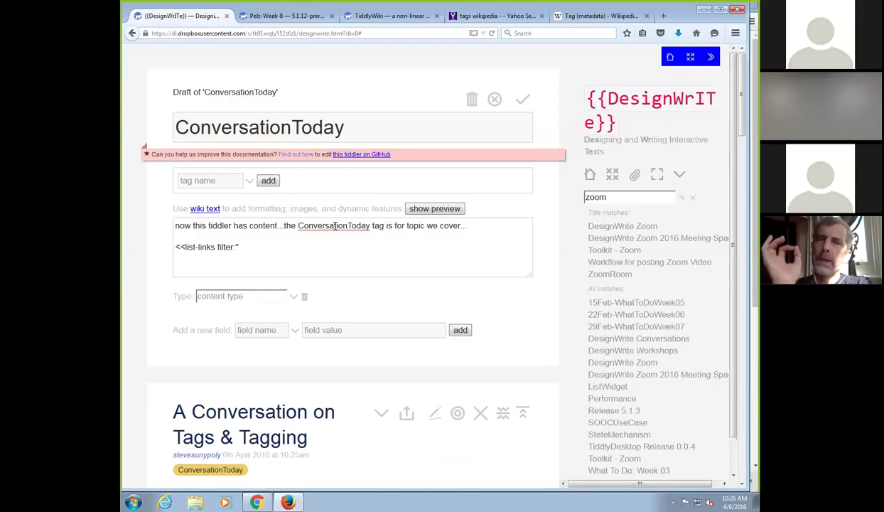
{"action": "type", "text": "[tag"}
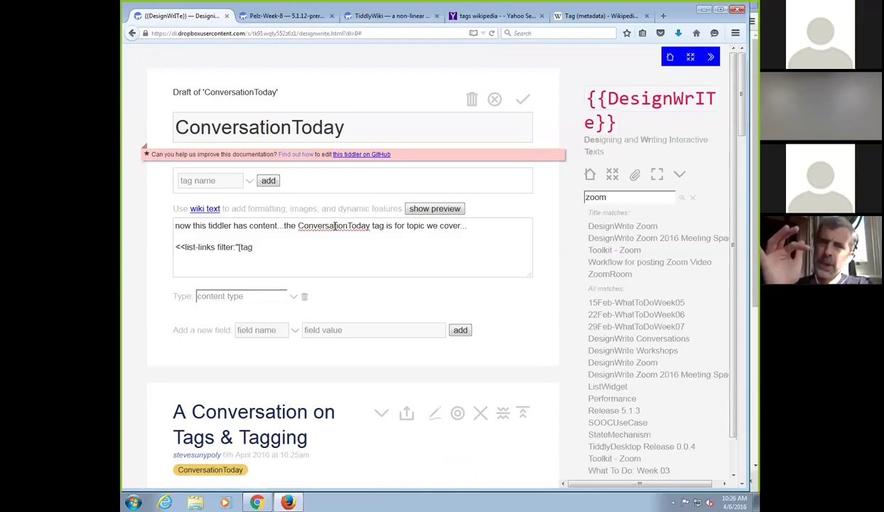
{"action": "type", "text": "[l"}
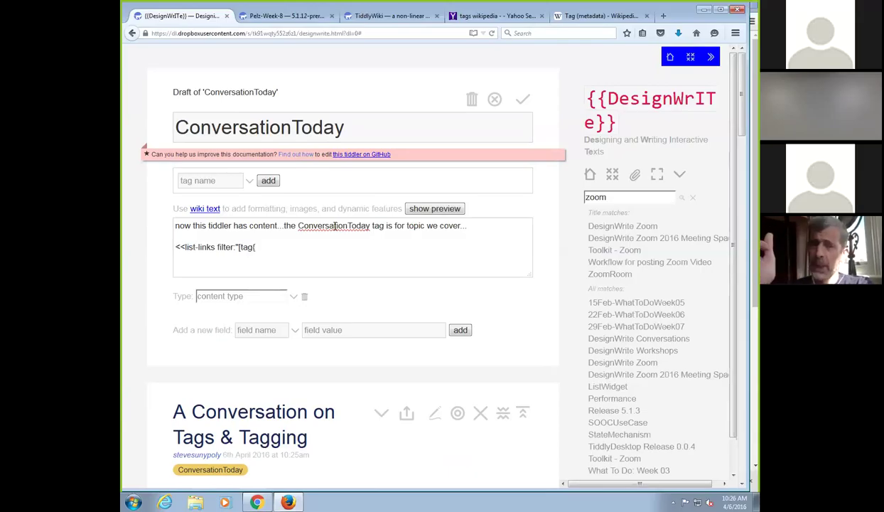
{"action": "type", "text": "ITL"}
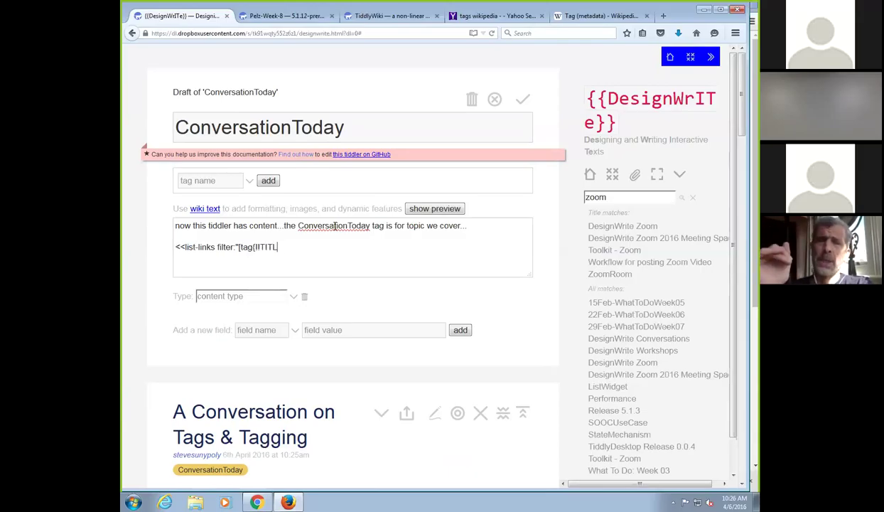
{"action": "key", "text": "BackSpace"}
{"action": "key", "text": "BackSpace"}
{"action": "type", "text": "ltgi"}
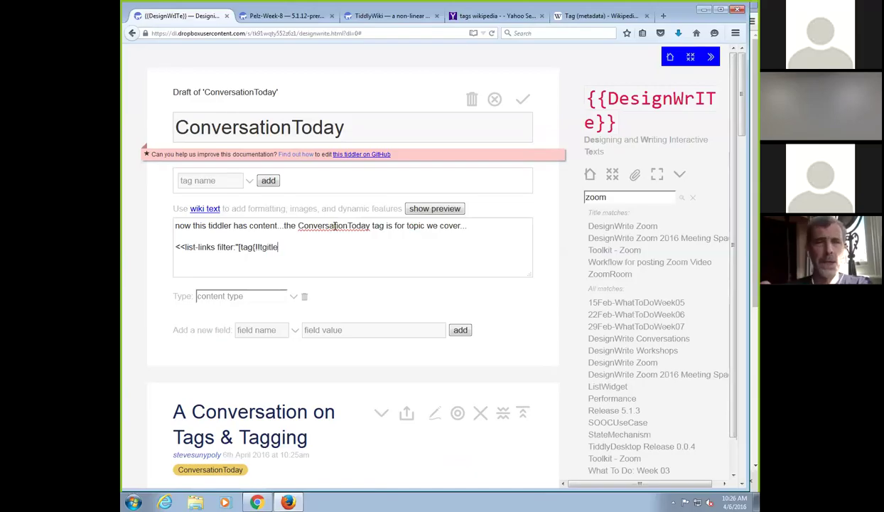
{"action": "key", "text": "BackSpace"}
{"action": "key", "text": "BackSpace"}
{"action": "key", "text": "BackSpace"}
{"action": "type", "text": "title"}
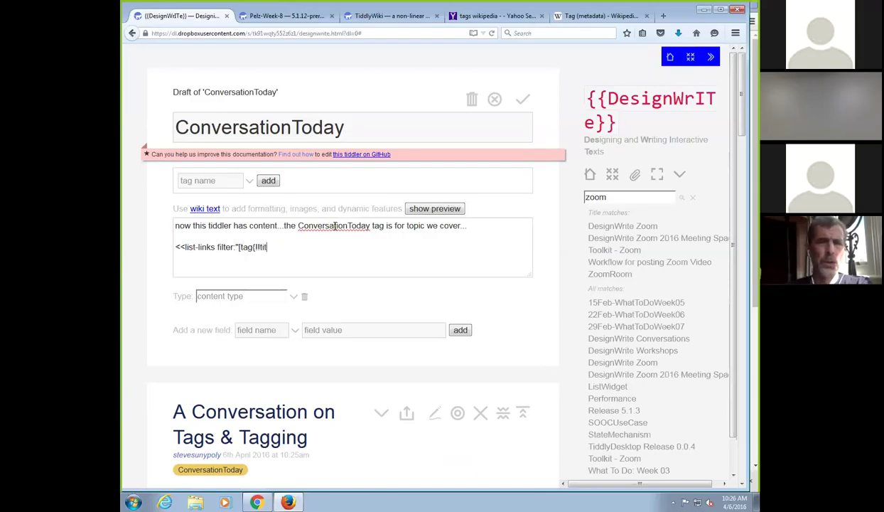
{"action": "type", "text": "]]"}
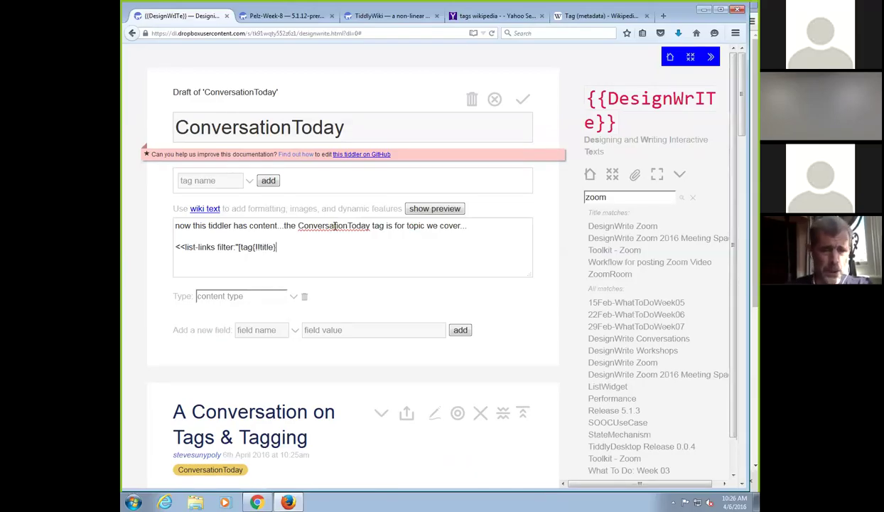
{"action": "key", "text": "BackSpace"}
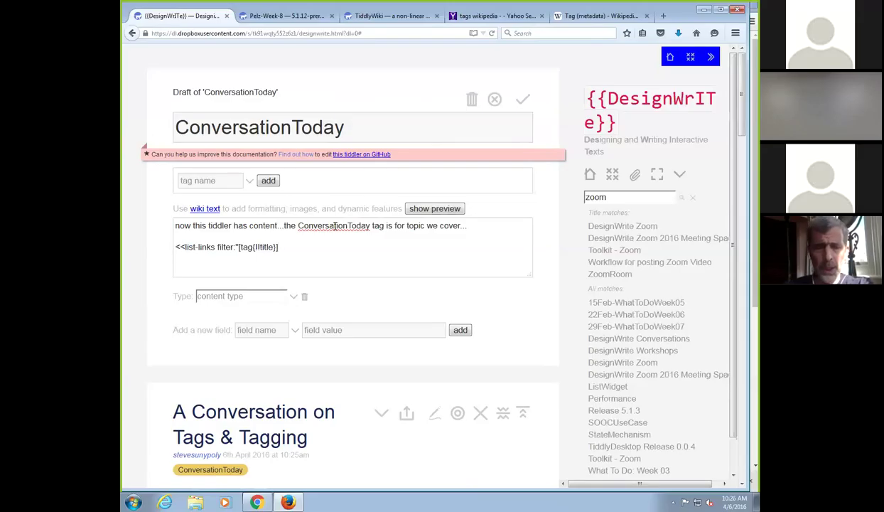
{"action": "type", "text": "]\">>"}
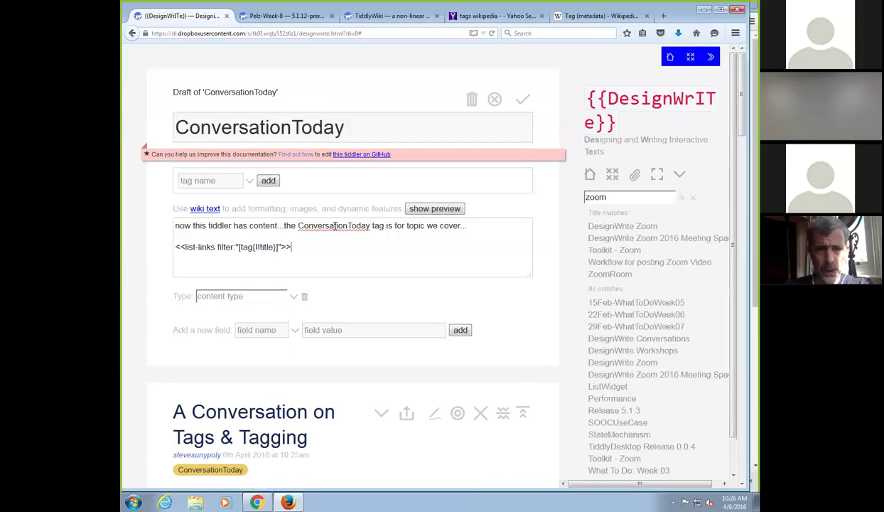
{"action": "left_click", "coordinate": [519, 103]}
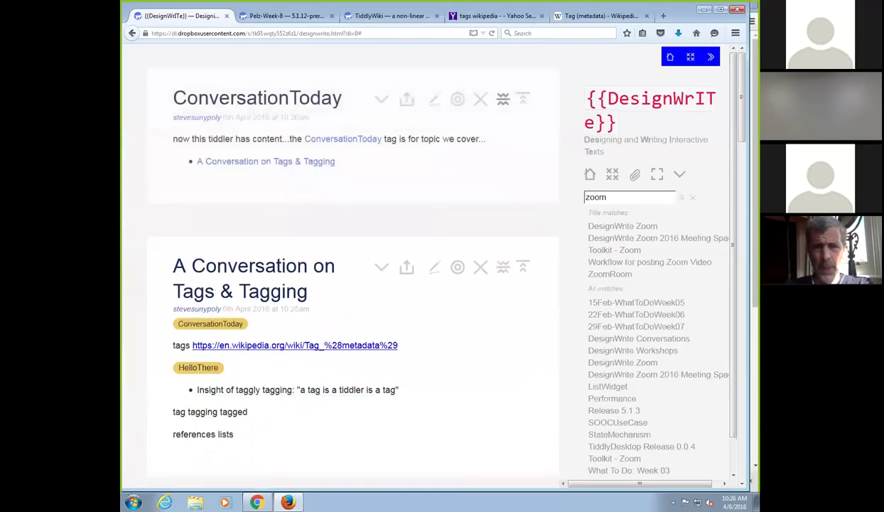
Check the ConversationToday tag list shows A Conversation on Tags & Tagging, and close ConversationToday
{"action": "left_click", "coordinate": [211, 307]}
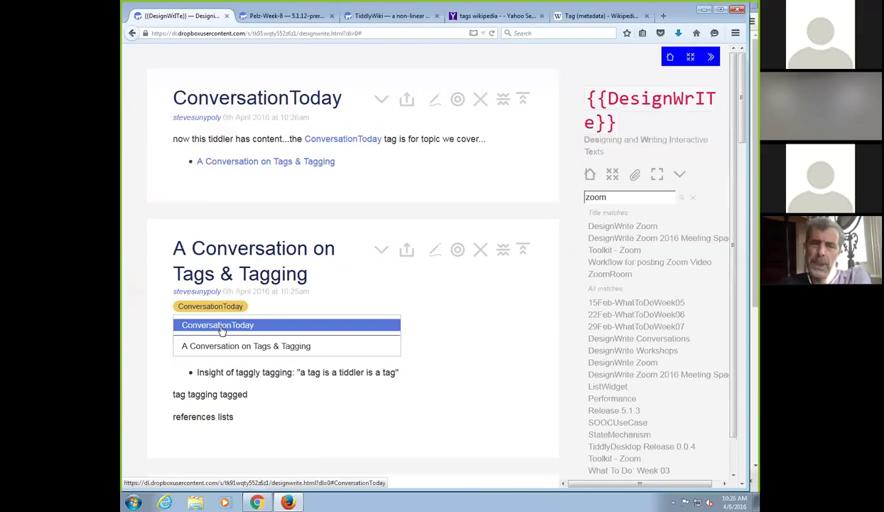
{"action": "left_click", "coordinate": [221, 329]}
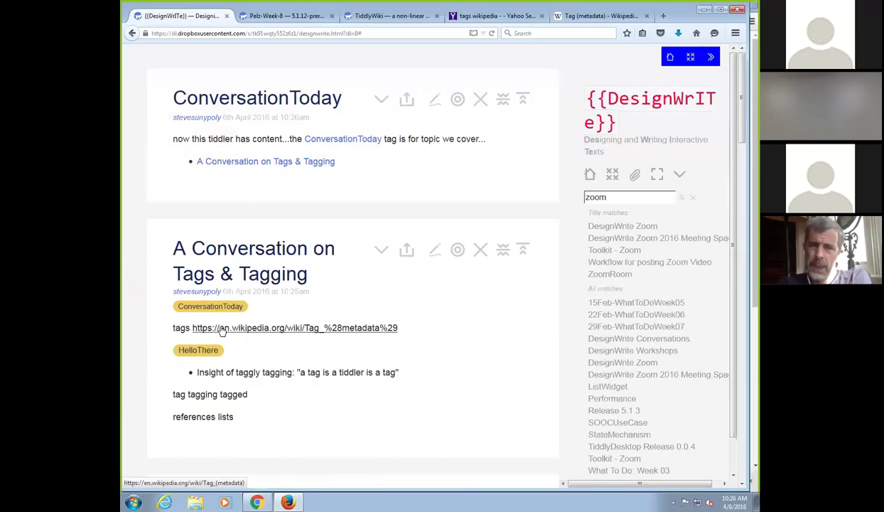
{"action": "left_click", "coordinate": [227, 305]}
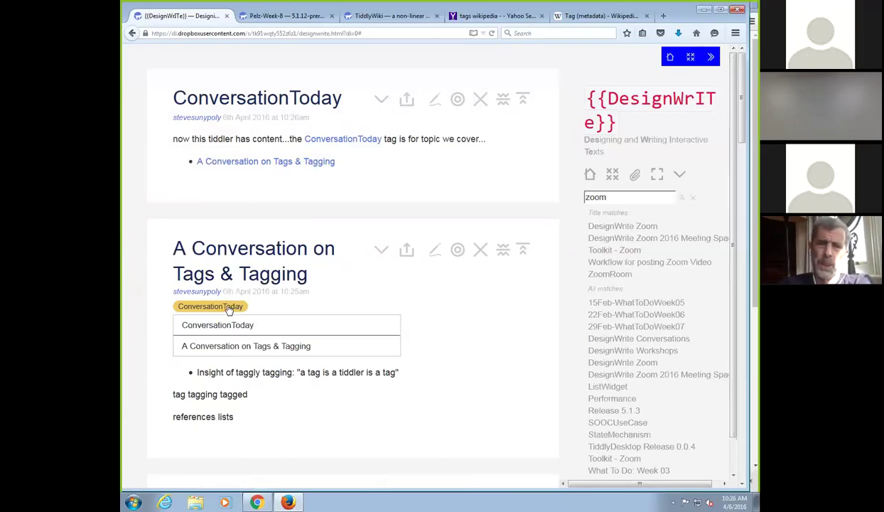
{"action": "left_click", "coordinate": [481, 99]}
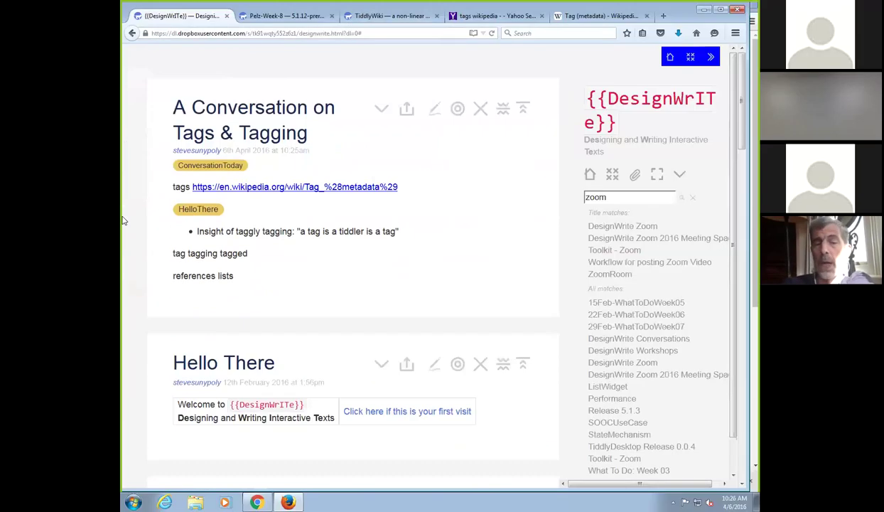
{"action": "left_click", "coordinate": [233, 156]}
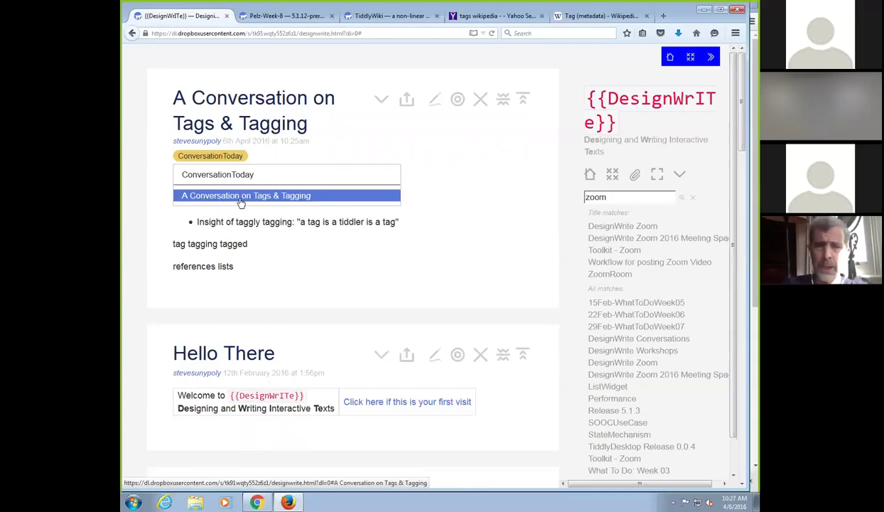
Create a new tiddler tagged A Conversation on Tags & Tagging, titled 'The New Here Button'
{"action": "left_click", "coordinate": [382, 99]}
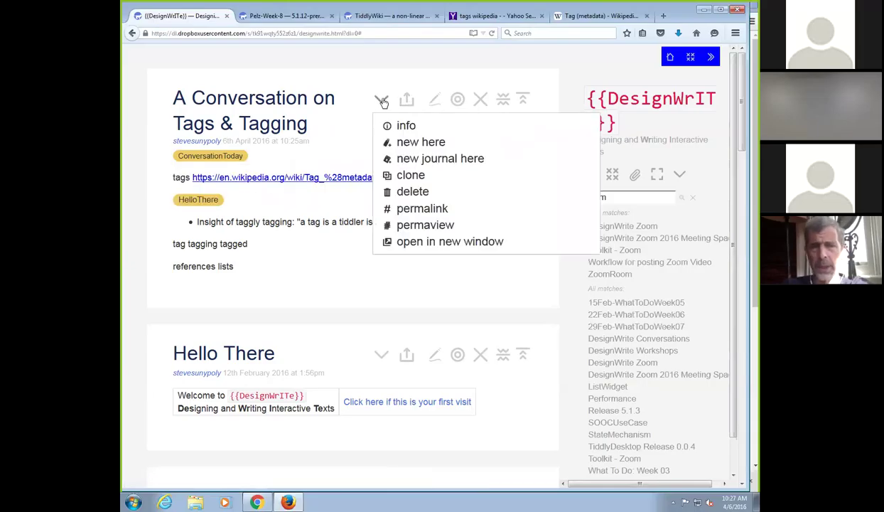
{"action": "left_click", "coordinate": [397, 143]}
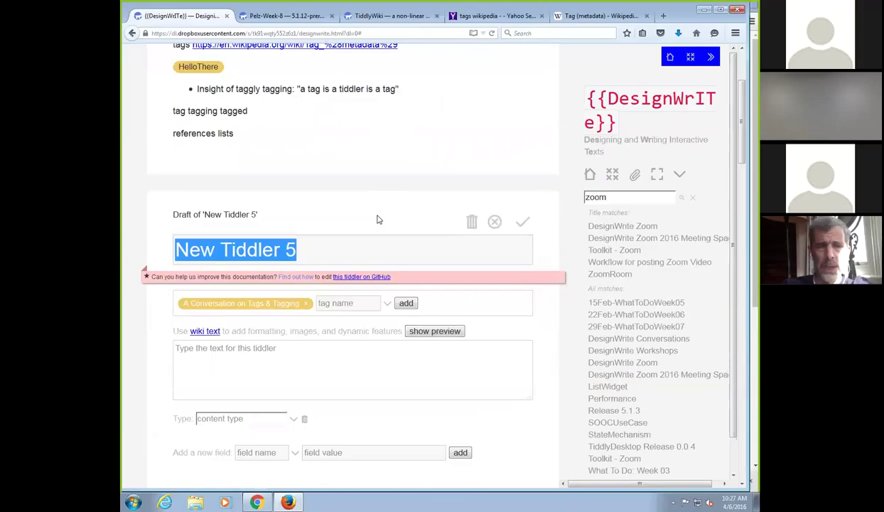
{"action": "key", "text": "BackSpace"}
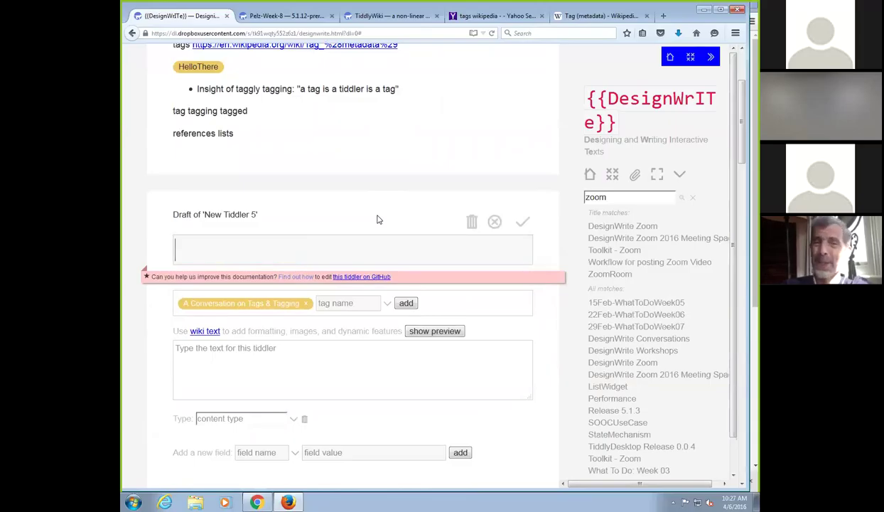
{"action": "type", "text": "The New Hear Butt"}
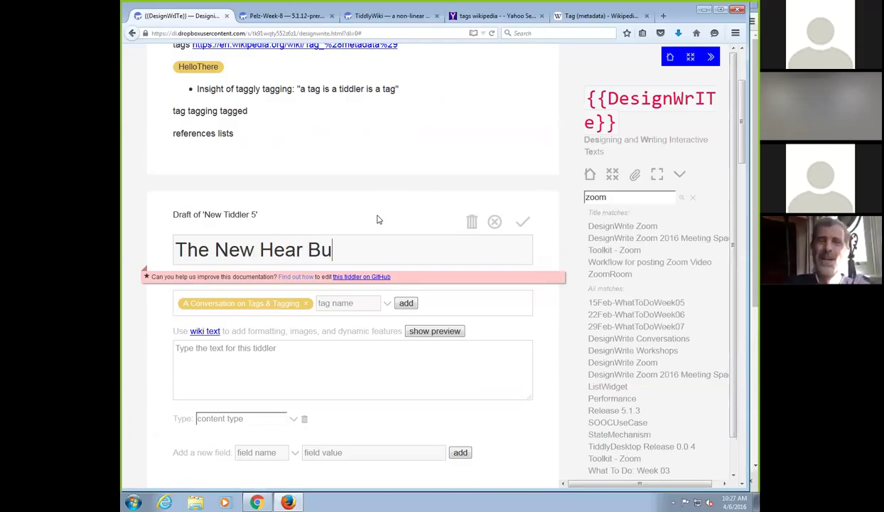
{"action": "key", "text": "BackSpace"}
{"action": "key", "text": "BackSpace"}
{"action": "key", "text": "BackSpace"}
{"action": "key", "text": "BackSpace"}
{"action": "key", "text": "BackSpace"}
{"action": "key", "text": "BackSpace"}
{"action": "type", "text": "re Button"}
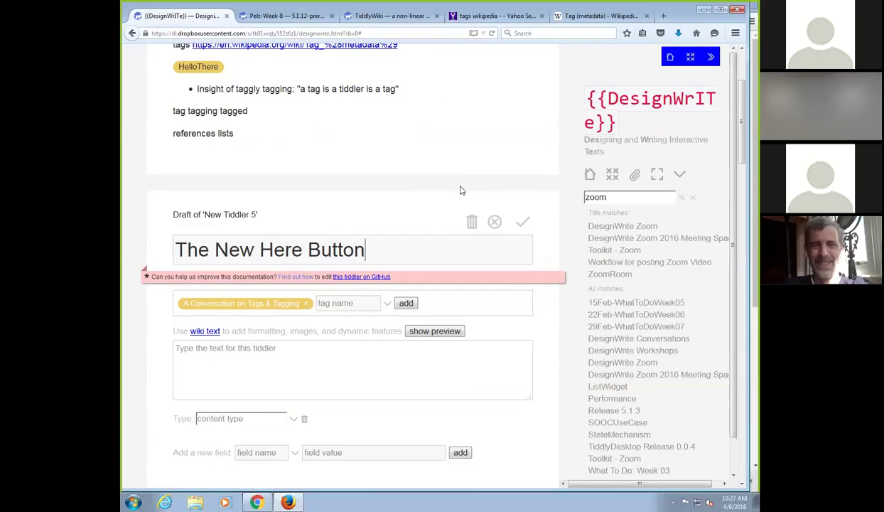
{"action": "scroll", "coordinate": [464, 187], "scroll_direction": "up", "scroll_amount": 3}
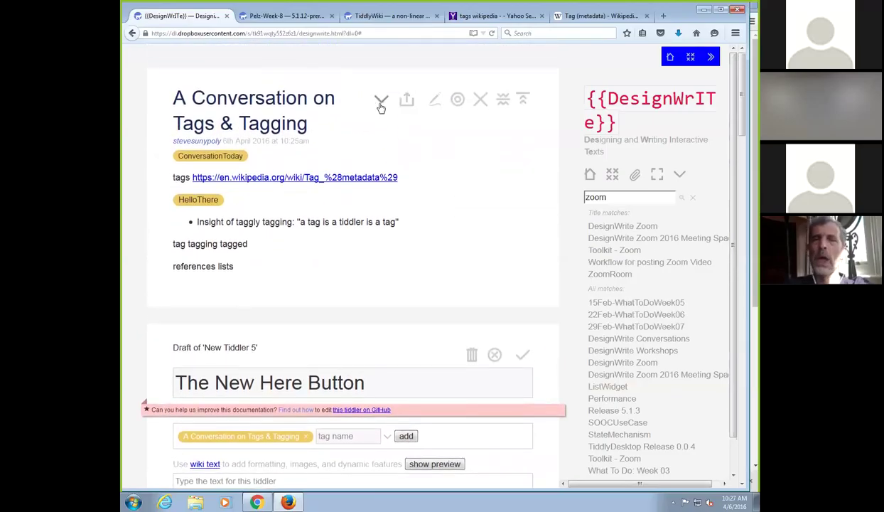
Clone A Conversation on Tags & Tagging, save the copy, and view the ConversationToday tag list
{"action": "left_click", "coordinate": [382, 102]}
{"action": "left_click", "coordinate": [407, 175]}
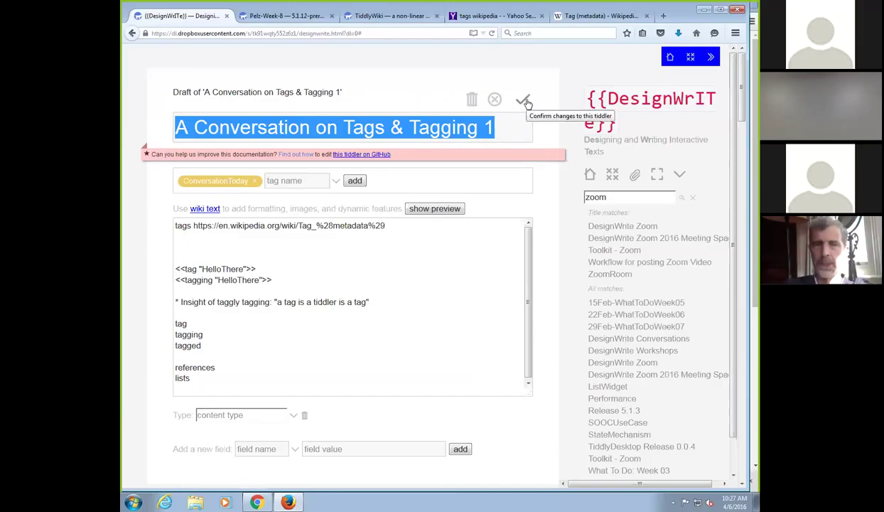
{"action": "left_click", "coordinate": [523, 104]}
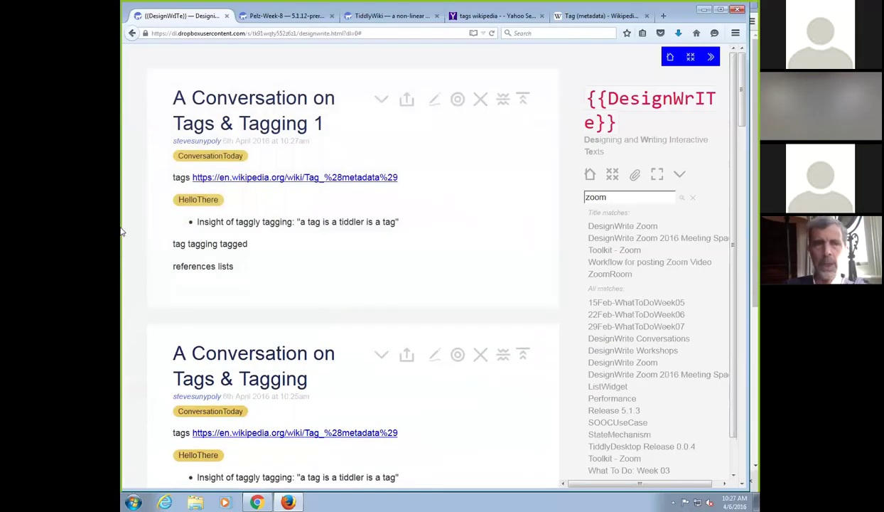
{"action": "left_click", "coordinate": [208, 158]}
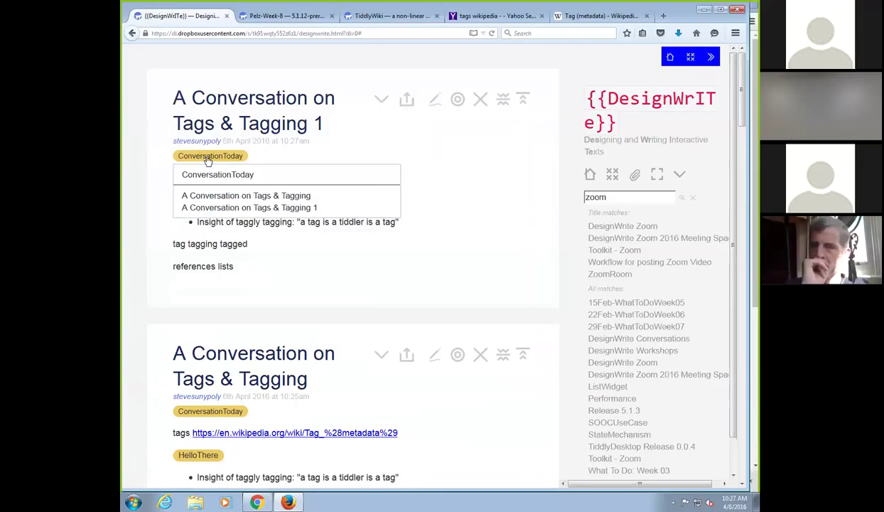
{"action": "left_click", "coordinate": [383, 261]}
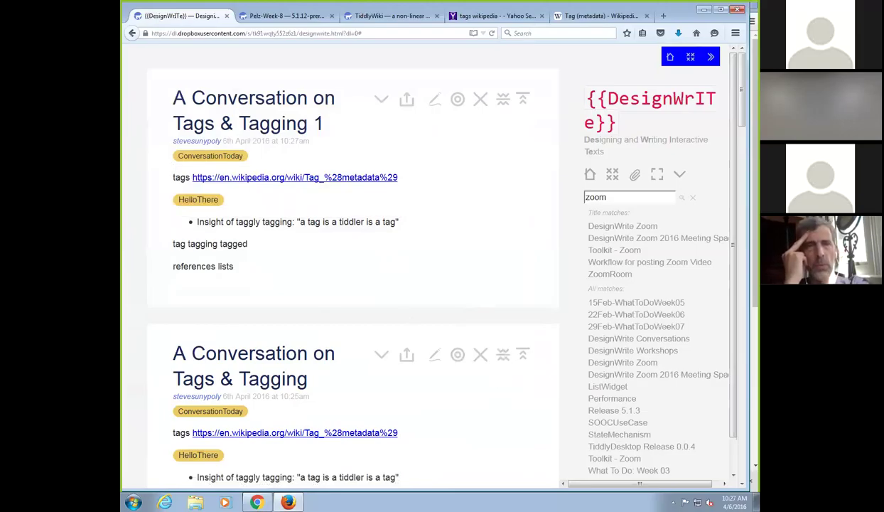
{"action": "scroll", "coordinate": [352, 259], "scroll_direction": "down", "scroll_amount": 2}
{"action": "scroll", "coordinate": [351, 260], "scroll_direction": "down", "scroll_amount": 2}
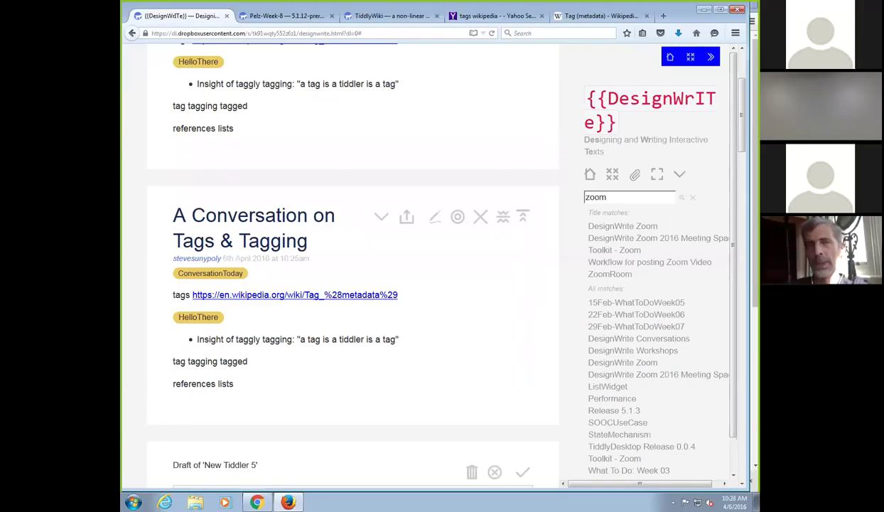
Append '-- or .... "a tiddler is a tag is a tiddler"' to the insight bullet and save
{"action": "left_click", "coordinate": [434, 218]}
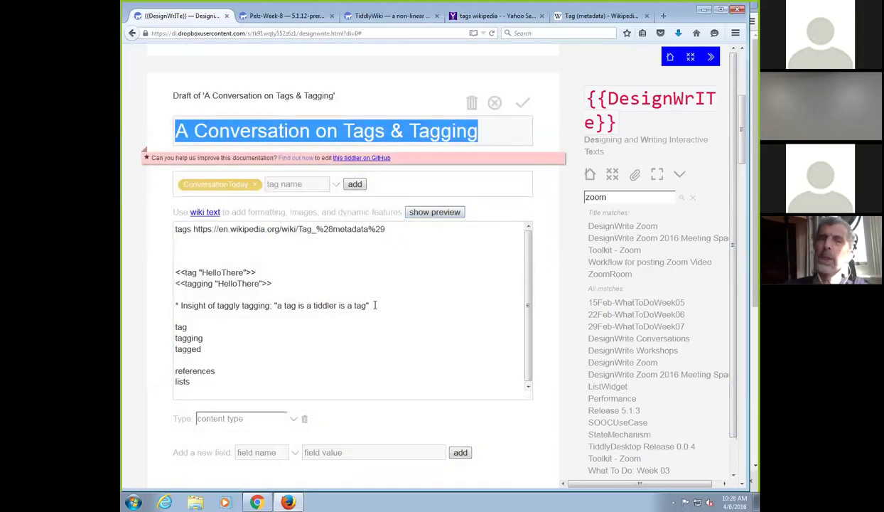
{"action": "left_click", "coordinate": [375, 303]}
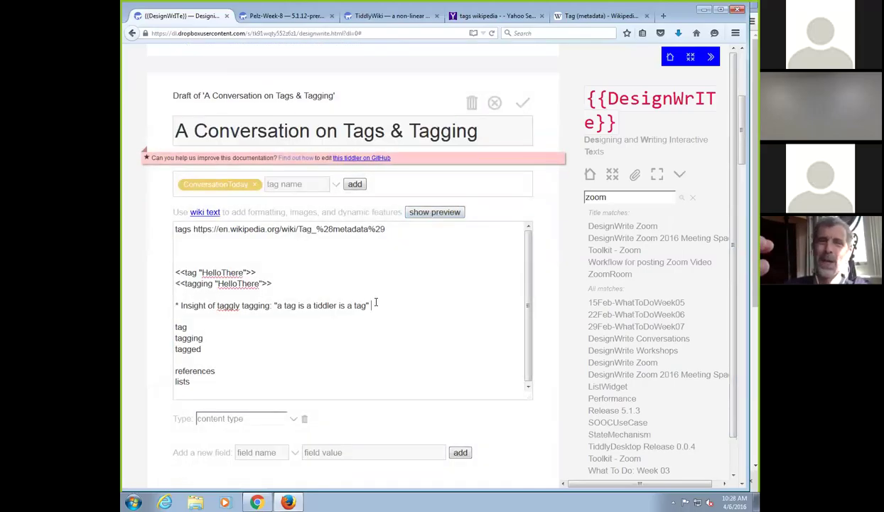
{"action": "type", "text": "-- o"}
{"action": "type", "text": "r .... "}
{"action": "type", "text": "\"a tiddler is a t"}
{"action": "type", "text": "ag is a tiddler\""}
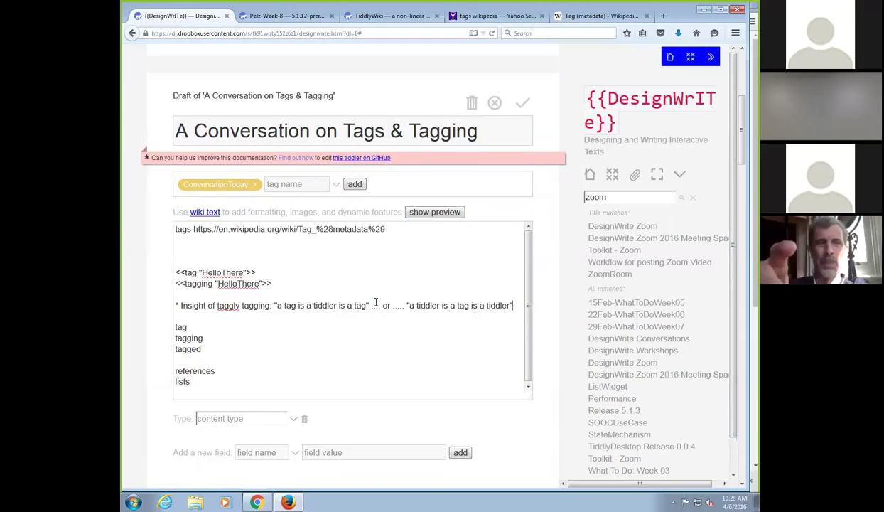
{"action": "left_click", "coordinate": [522, 104]}
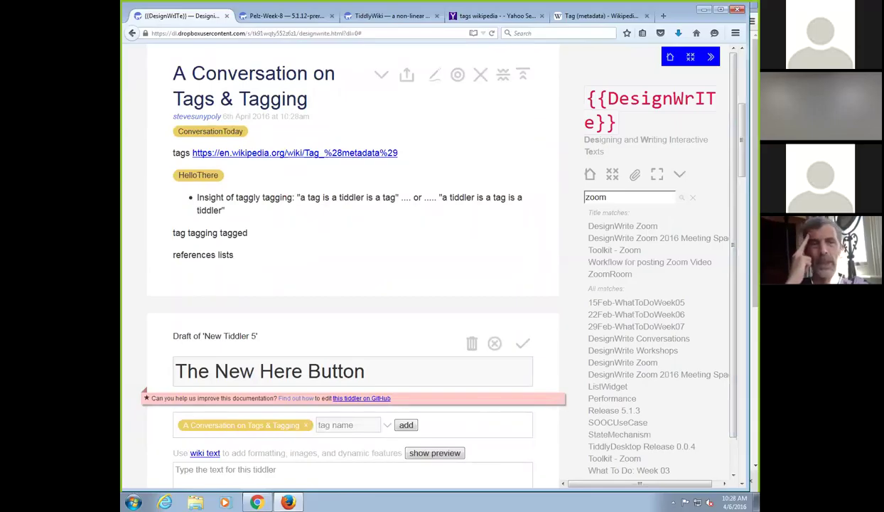
{"action": "double_click", "coordinate": [604, 197]}
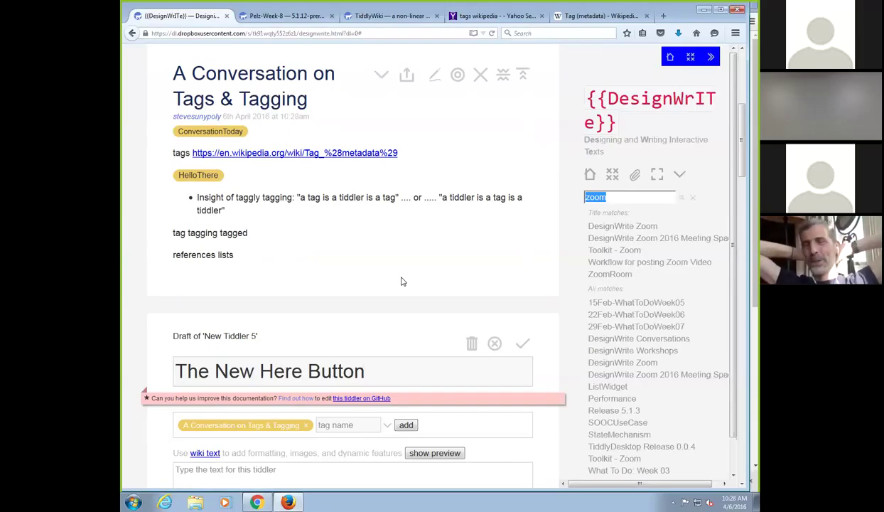
Save The New Here Button draft and check its A Conversation on Tags & Tagging tag list
{"action": "scroll", "coordinate": [402, 281], "scroll_direction": "down", "scroll_amount": 2}
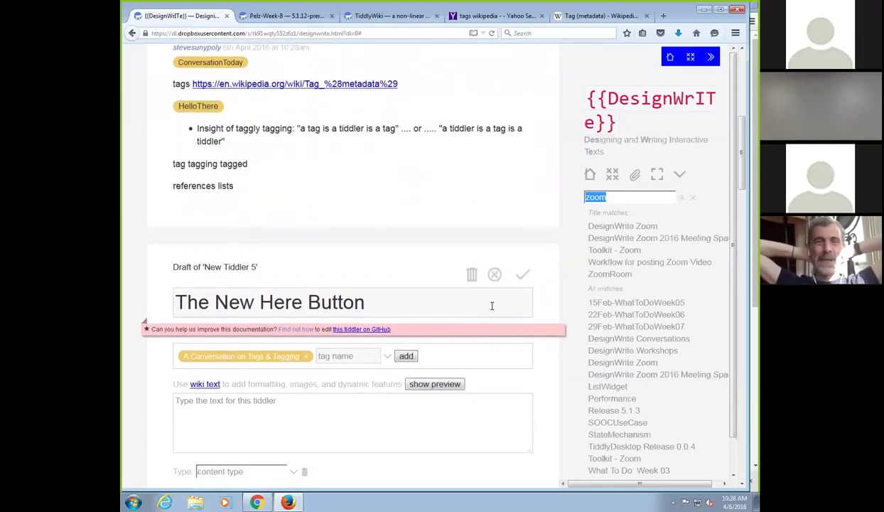
{"action": "left_click", "coordinate": [519, 278]}
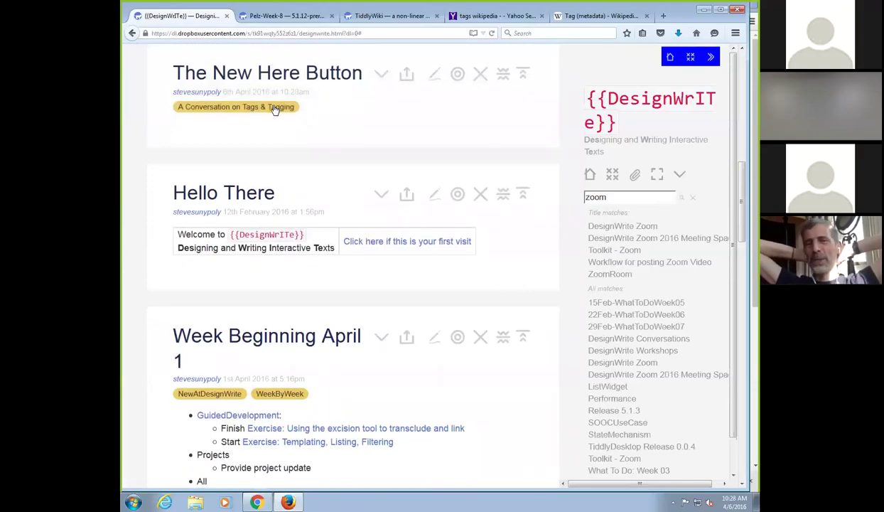
{"action": "left_click", "coordinate": [275, 107]}
{"action": "left_click", "coordinate": [275, 108]}
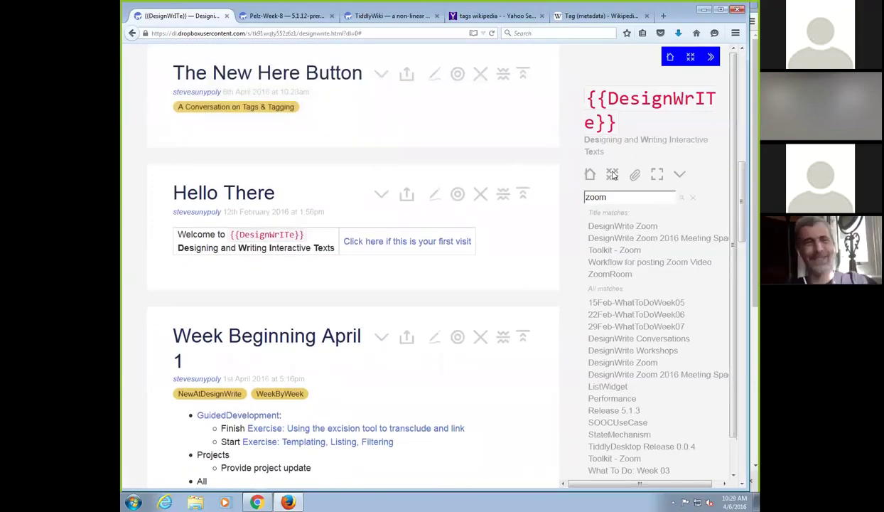
{"action": "scroll", "coordinate": [420, 319], "scroll_direction": "up", "scroll_amount": 10}
{"action": "scroll", "coordinate": [420, 312], "scroll_direction": "up", "scroll_amount": 4}
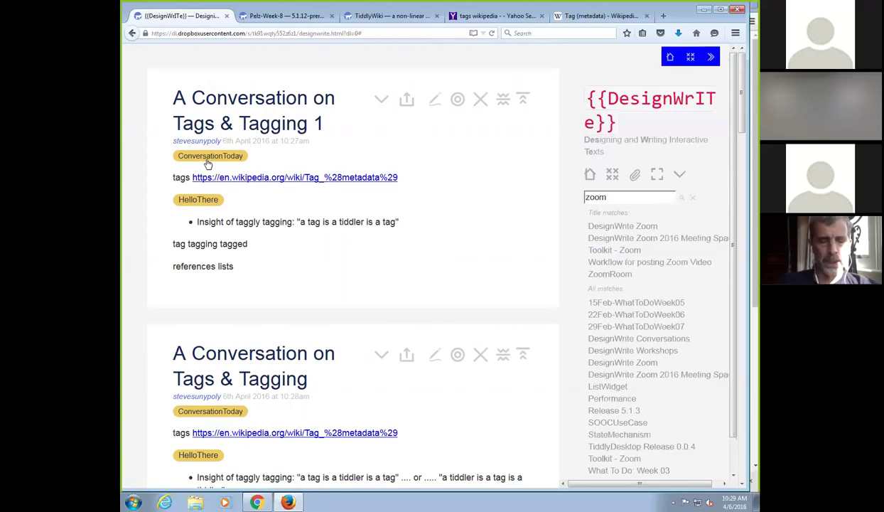
Inspect A Conversation on Tags & Tagging 1 in the editor, then leave without changes
{"action": "left_click", "coordinate": [432, 103]}
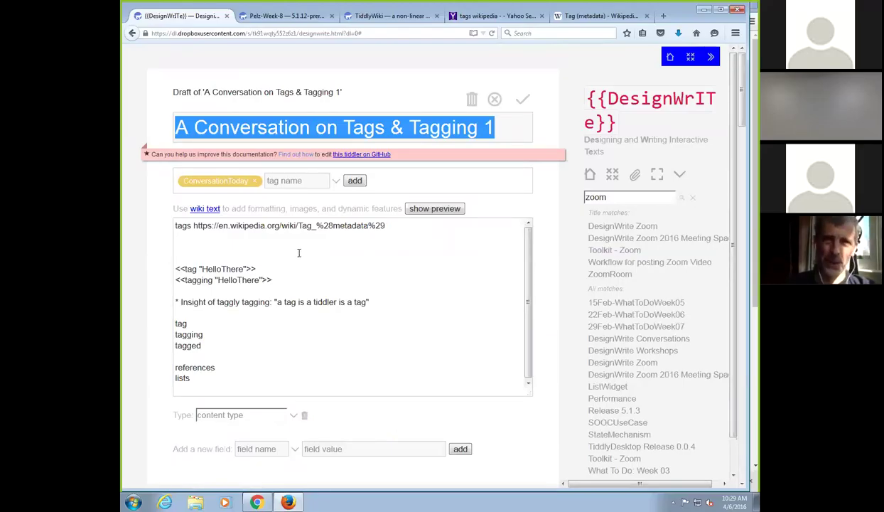
{"action": "left_click", "coordinate": [258, 244]}
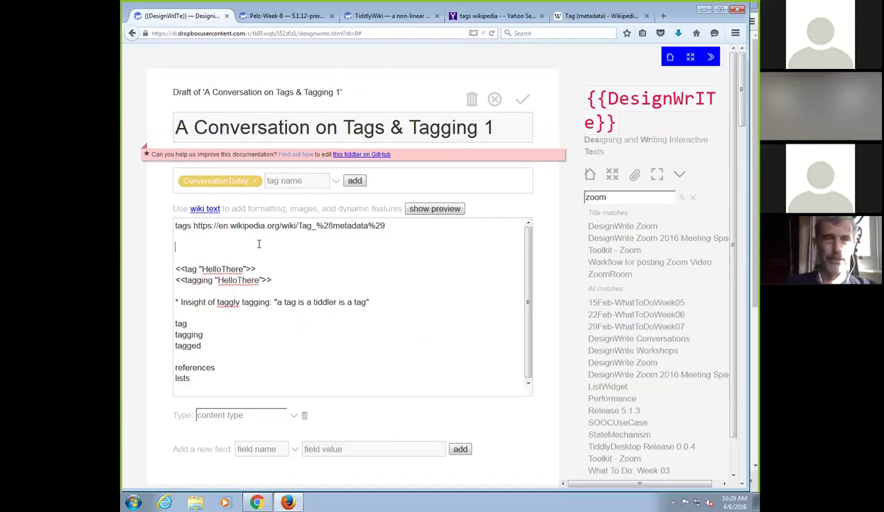
{"action": "double_click", "coordinate": [205, 282]}
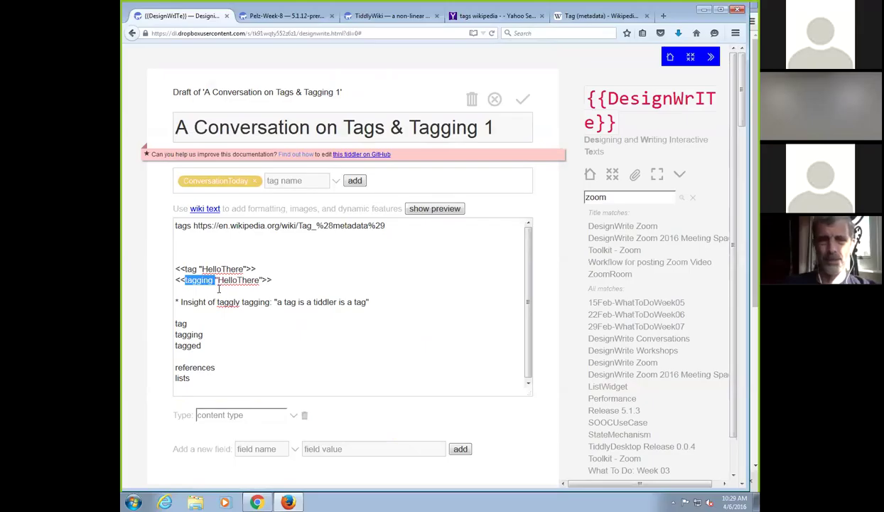
{"action": "left_click", "coordinate": [272, 283]}
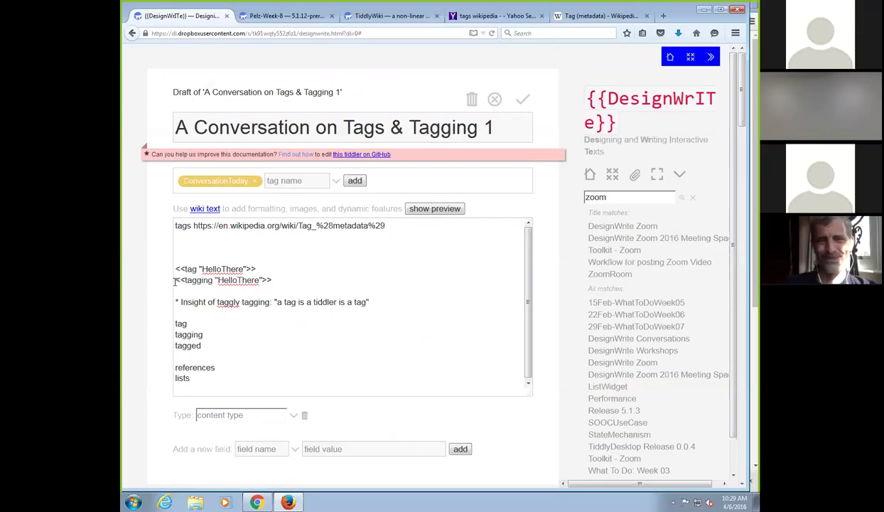
{"action": "left_click", "coordinate": [495, 100]}
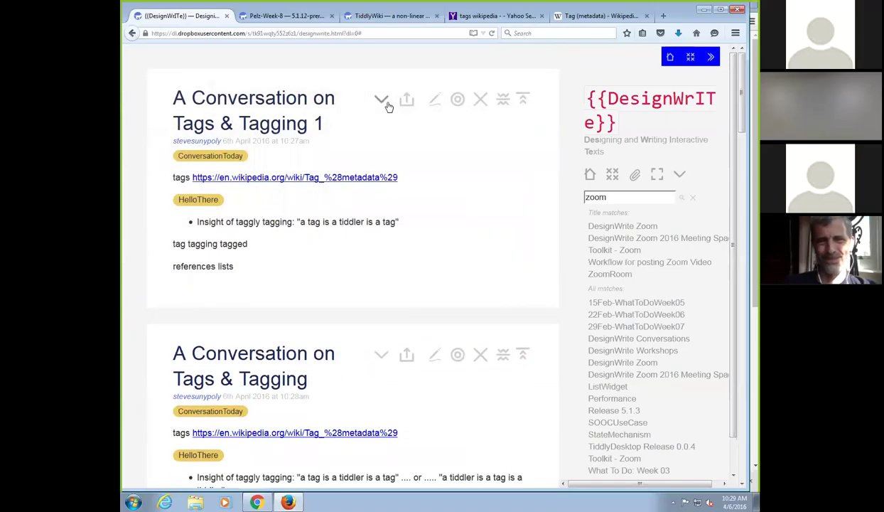
Show its info panel's Tagging tab, confirming no tiddlers are tagged with it
{"action": "left_click", "coordinate": [381, 100]}
{"action": "left_click", "coordinate": [406, 125]}
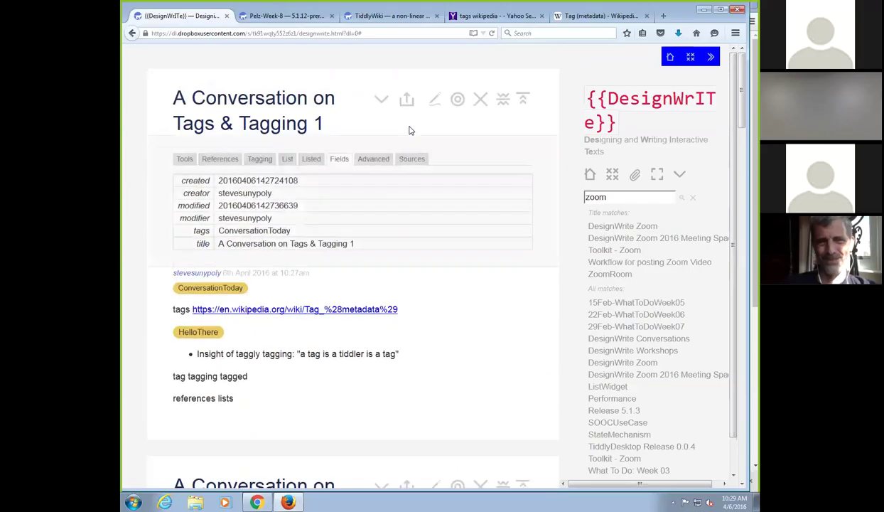
{"action": "left_click", "coordinate": [261, 160]}
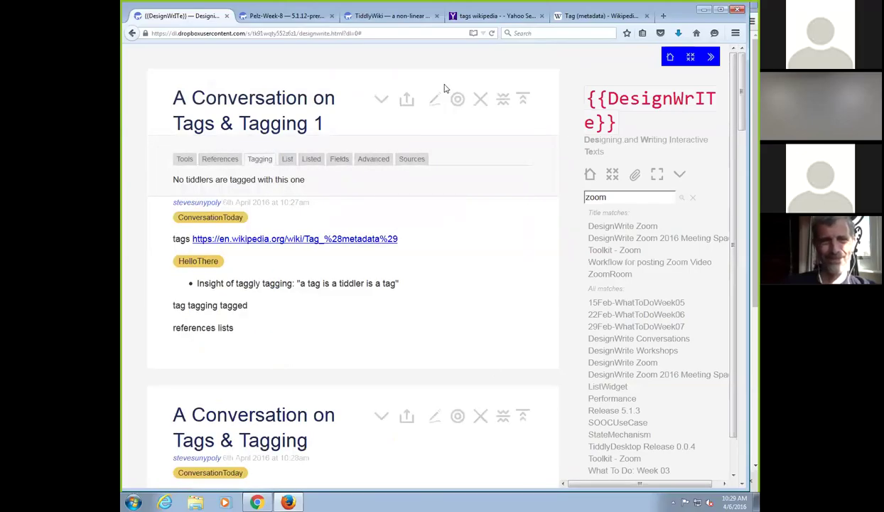
Close the clone, open ConversationToday, and view its info Tagging tab listing both tiddlers
{"action": "left_click", "coordinate": [481, 100]}
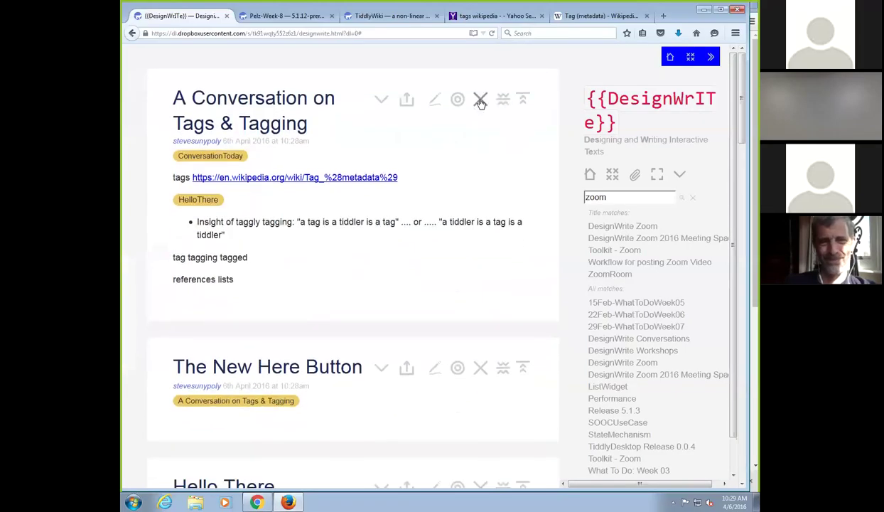
{"action": "left_click", "coordinate": [238, 156]}
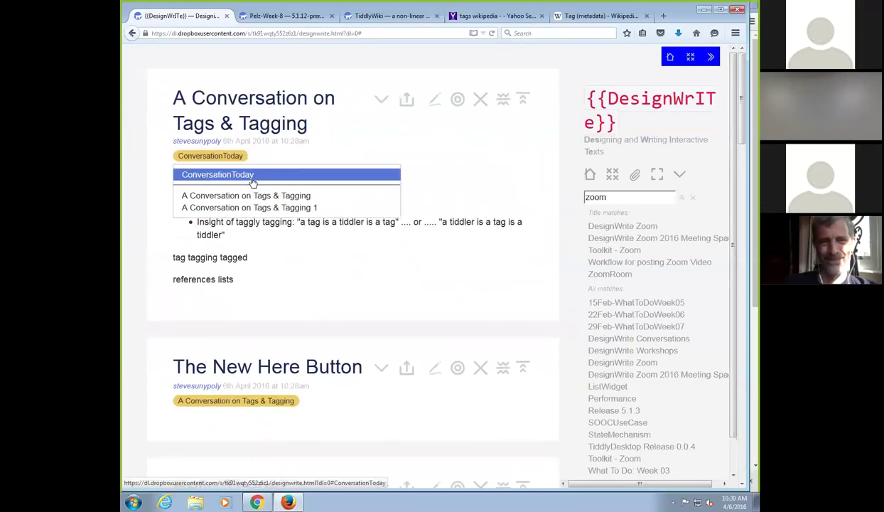
{"action": "left_click", "coordinate": [253, 175]}
{"action": "left_click", "coordinate": [381, 99]}
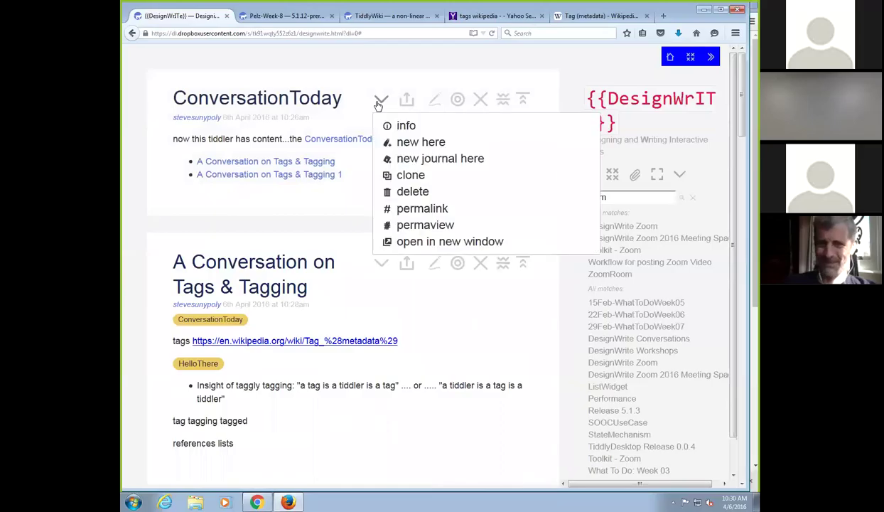
{"action": "left_click", "coordinate": [388, 125]}
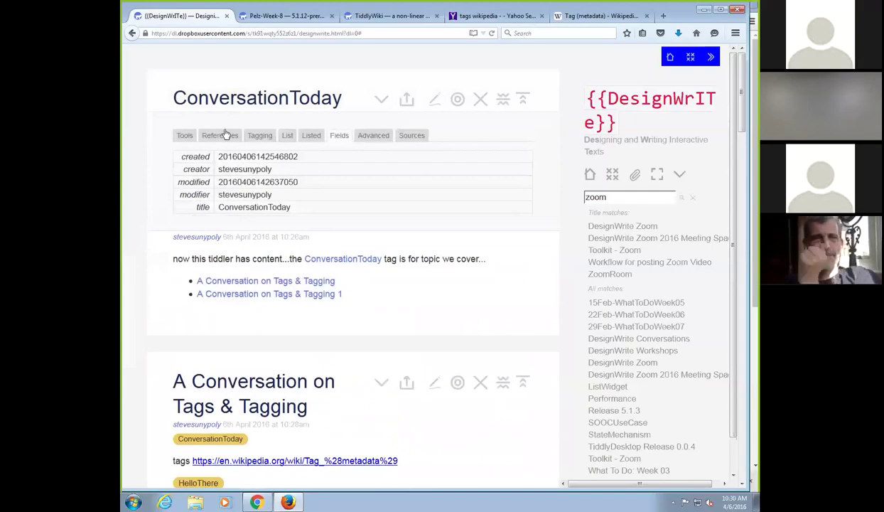
{"action": "left_click", "coordinate": [252, 134]}
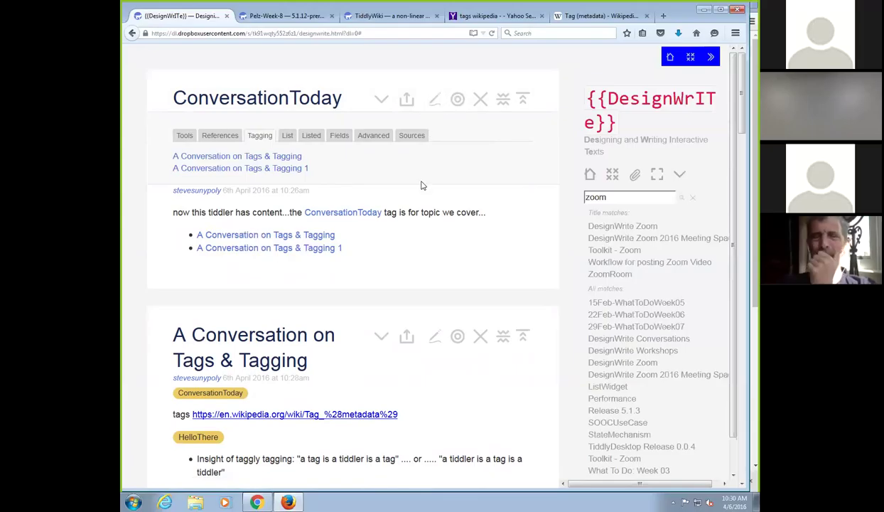
Edit ConversationToday, add a <<tagging ConversationToday>> line under the list-links macro, and save
{"action": "left_click", "coordinate": [434, 99]}
{"action": "left_click", "coordinate": [311, 245]}
{"action": "key", "text": "Return"}
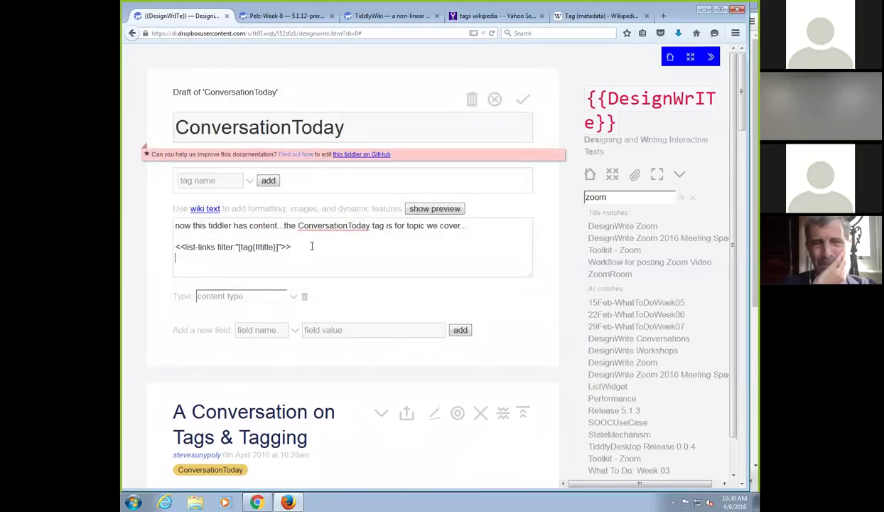
{"action": "key", "text": "Return"}
{"action": "type", "text": "<<tagging"}
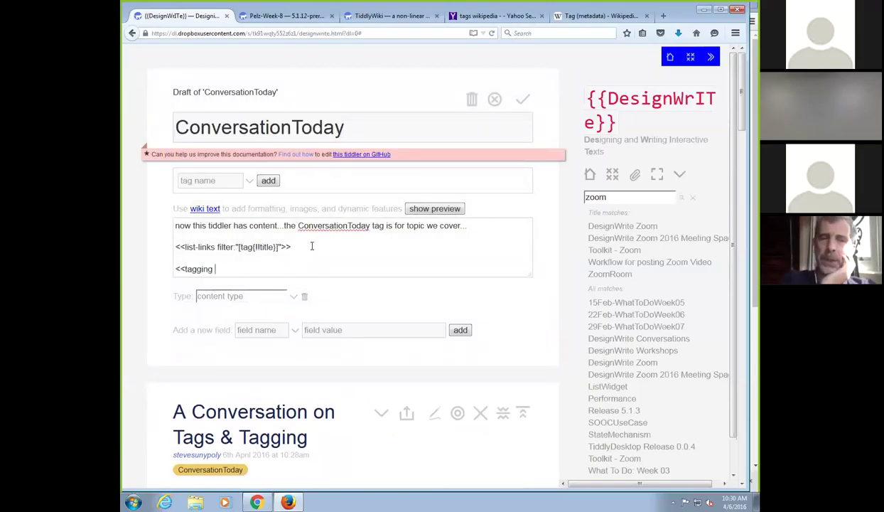
{"action": "type", "text": " ConversationTo"}
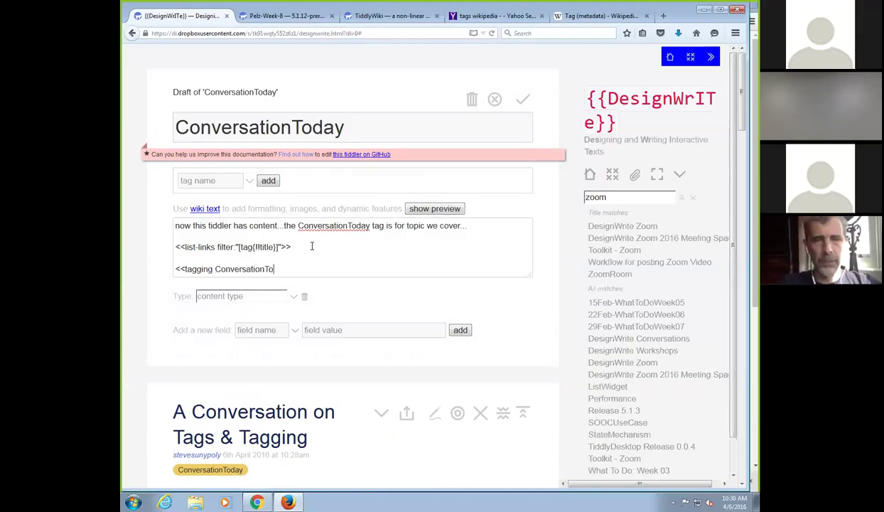
{"action": "type", "text": "day>>"}
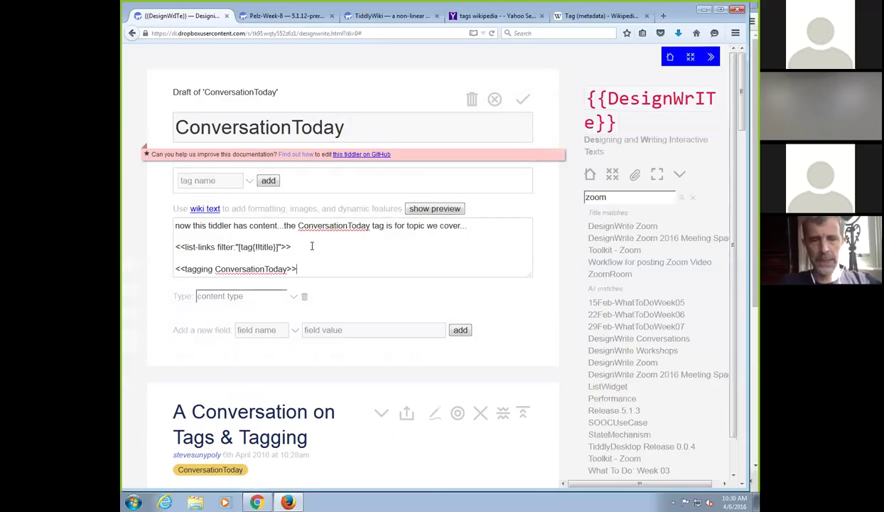
{"action": "left_click", "coordinate": [522, 100]}
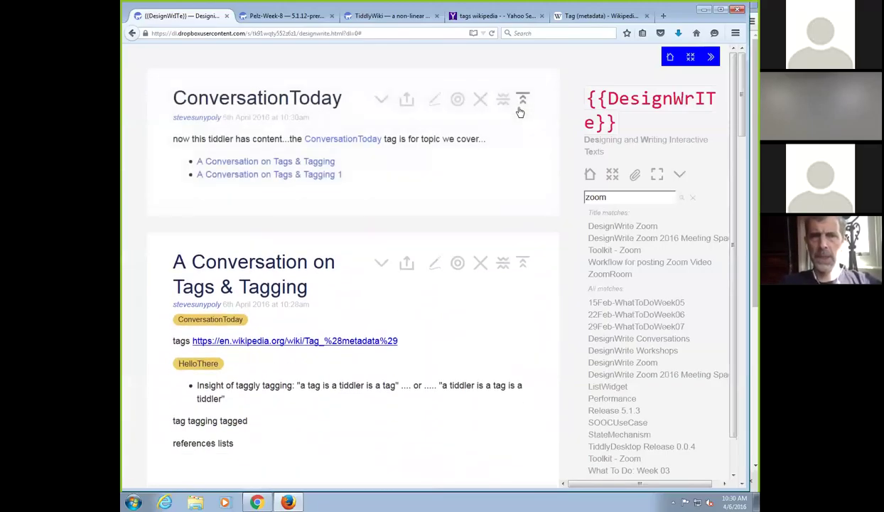
In the ConversationToday draft, duplicate the tagging line and change the copy to <<tag ConversationToday>>
{"action": "left_click", "coordinate": [434, 99]}
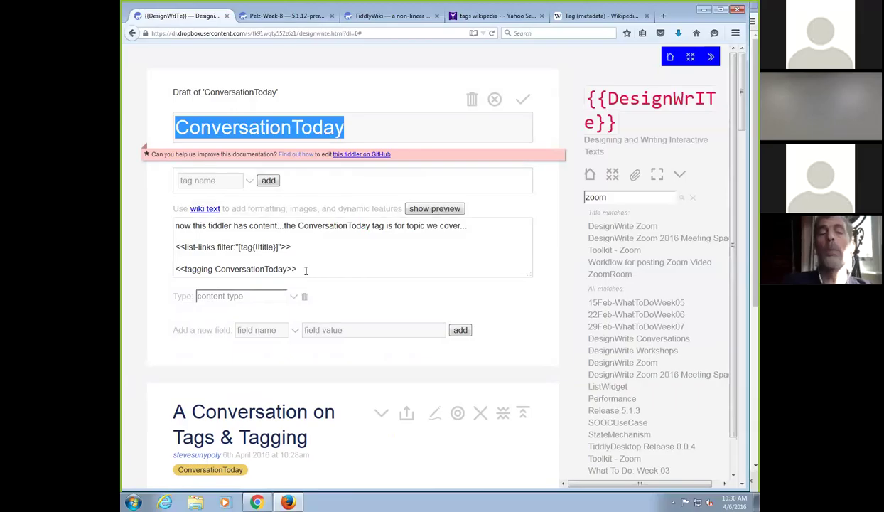
{"action": "left_click_drag", "start_coordinate": [302, 268], "coordinate": [154, 269]}
{"action": "key", "text": "ctrl+c"}
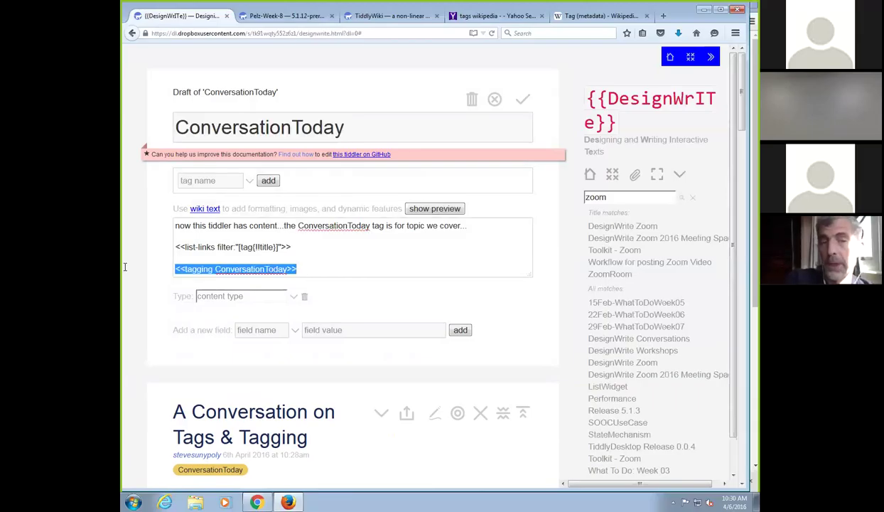
{"action": "left_click", "coordinate": [310, 270]}
{"action": "key", "text": "Return"}
{"action": "key", "text": "ctrl+v"}
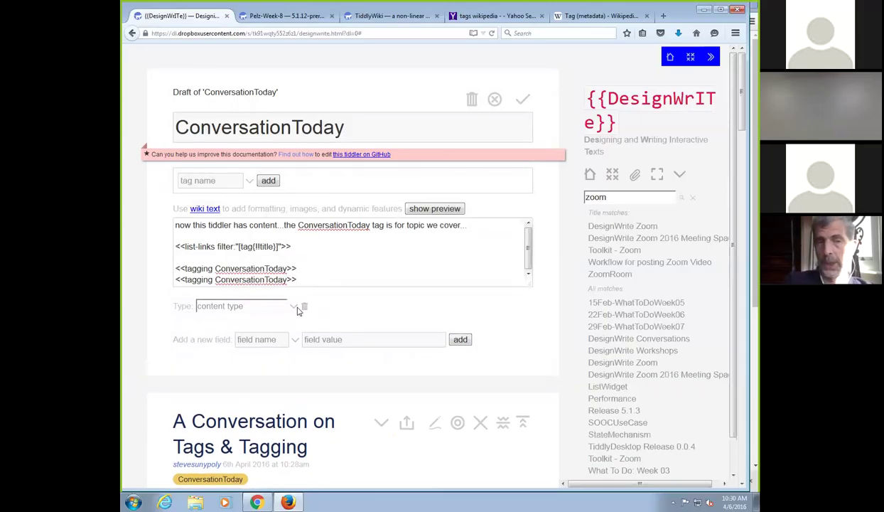
{"action": "double_click", "coordinate": [194, 279]}
{"action": "type", "text": "tag"}
Preview the draft, check the ConversationToday tag pill's tiddler list, and replace the search term with 'tagged'
{"action": "left_click", "coordinate": [434, 208]}
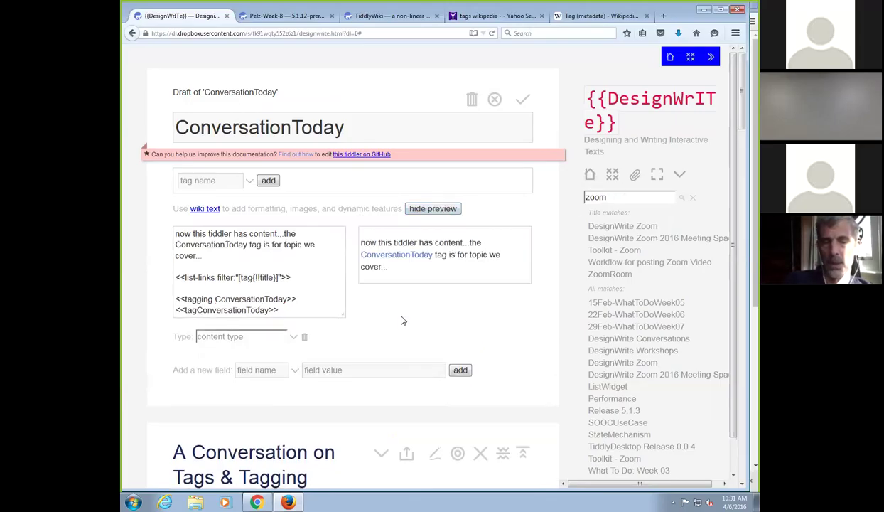
{"action": "left_click", "coordinate": [294, 298]}
{"action": "key", "text": "Return"}
{"action": "key", "text": "Return"}
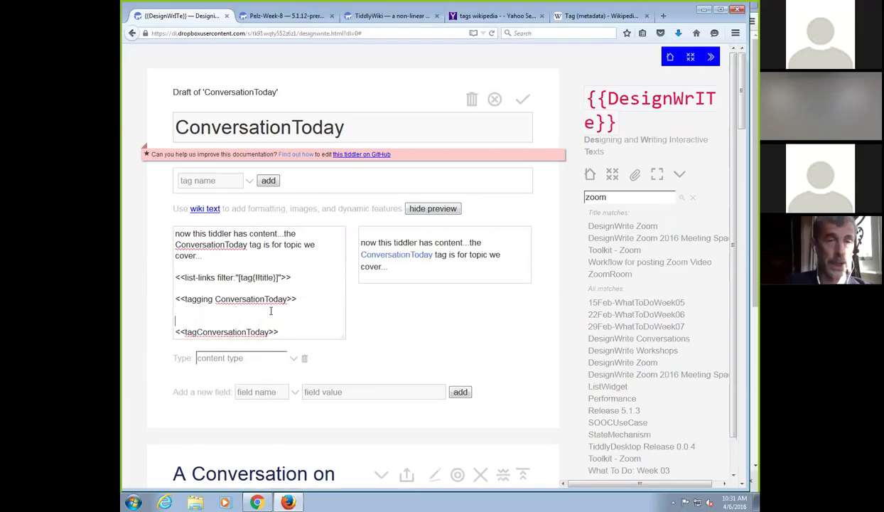
{"action": "left_click", "coordinate": [197, 332]}
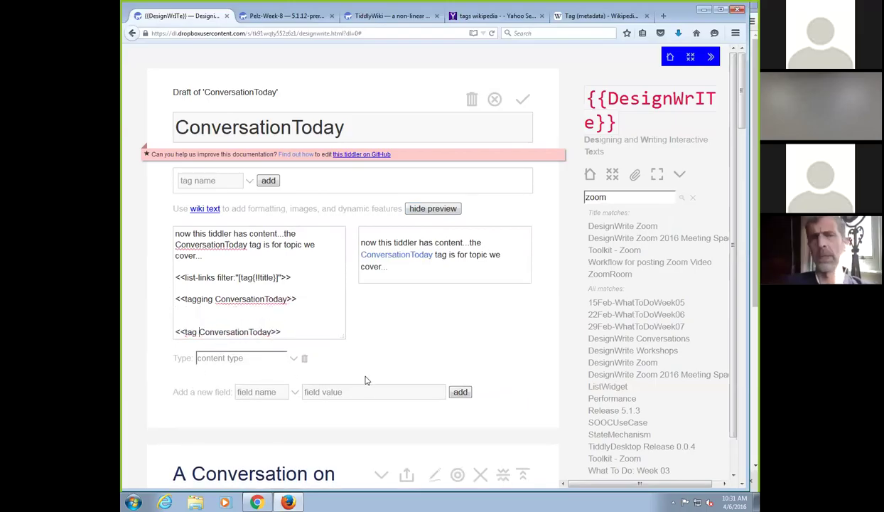
{"action": "left_click", "coordinate": [424, 288]}
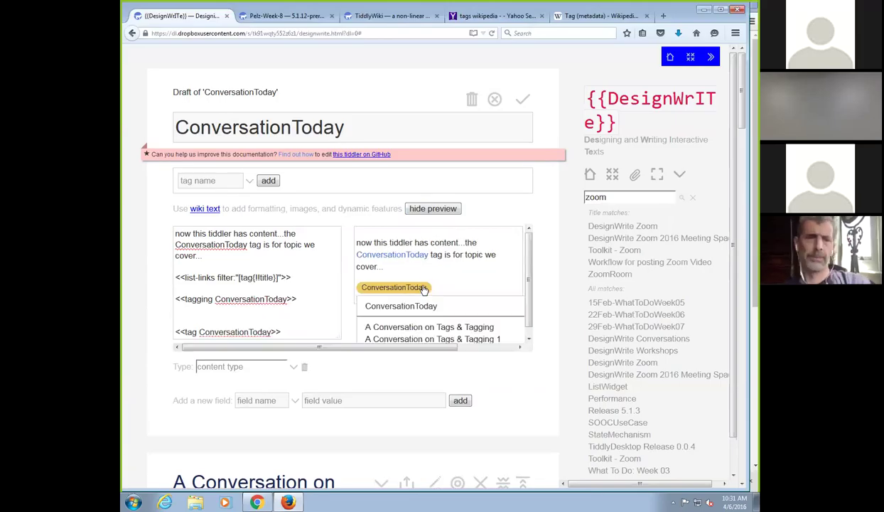
{"action": "left_click", "coordinate": [301, 310]}
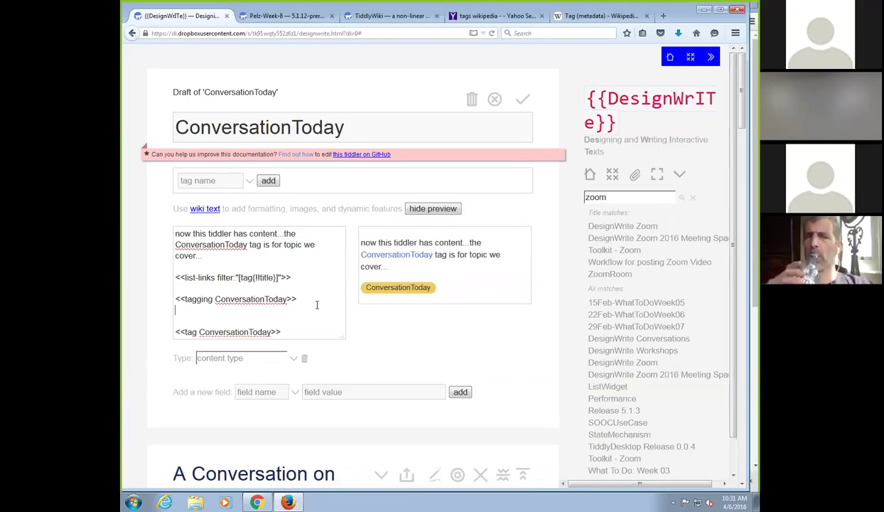
{"action": "left_click_drag", "start_coordinate": [627, 203], "coordinate": [579, 195]}
{"action": "type", "text": "tagged"}
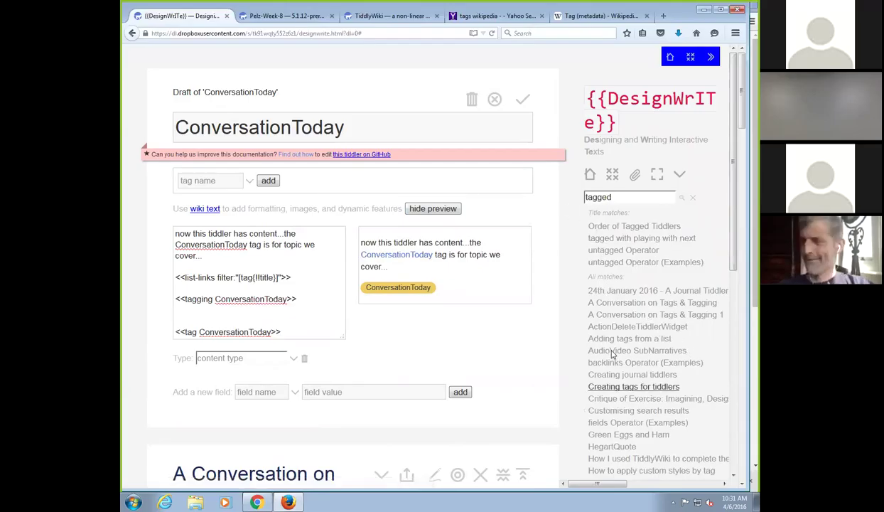
Change the sidebar search from 'tagged' to 'tags' and scroll through the matches
{"action": "left_click_drag", "start_coordinate": [610, 196], "coordinate": [591, 198]}
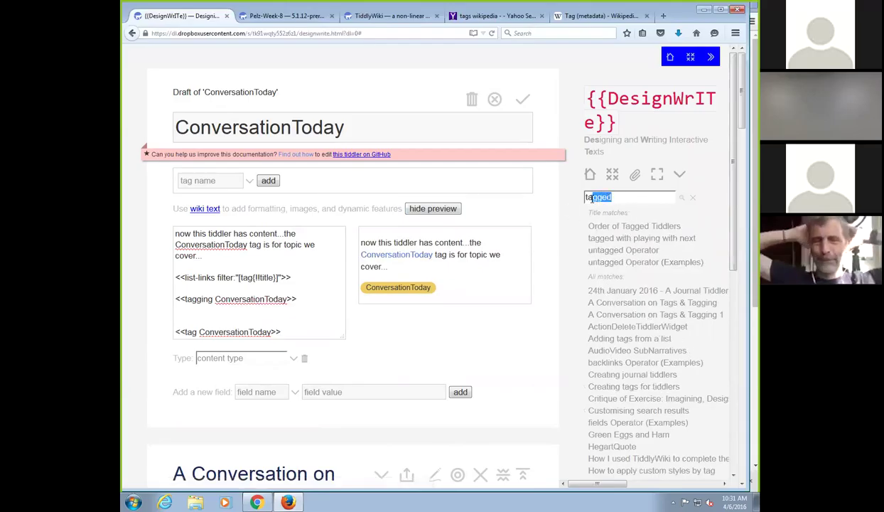
{"action": "type", "text": "gs"}
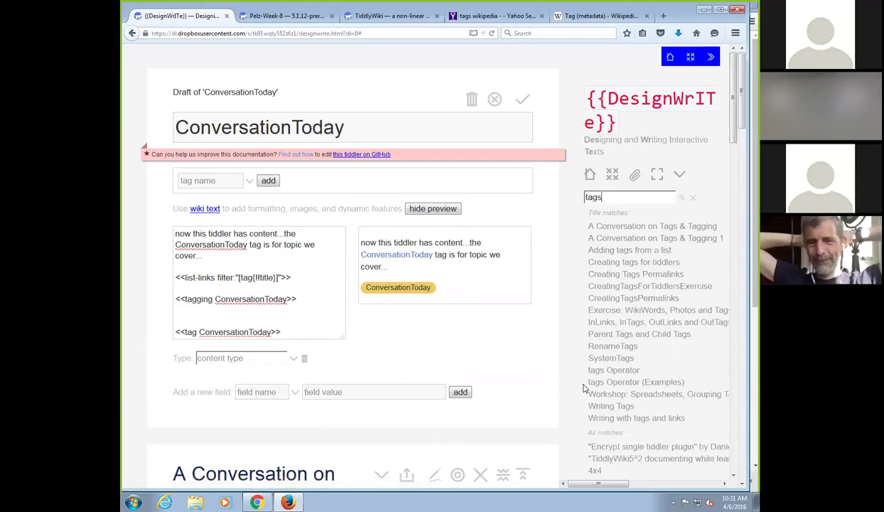
{"action": "scroll", "coordinate": [584, 387], "scroll_direction": "down", "scroll_amount": 5}
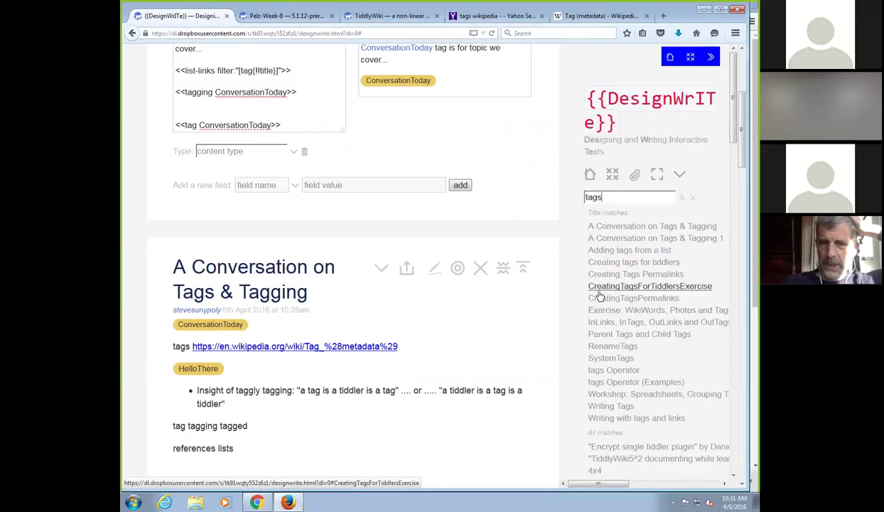
Open tags Operator (Examples), glance at the Operator Examples tag list, and select the [[Filter Operators]tags[]] example
{"action": "left_click", "coordinate": [600, 370]}
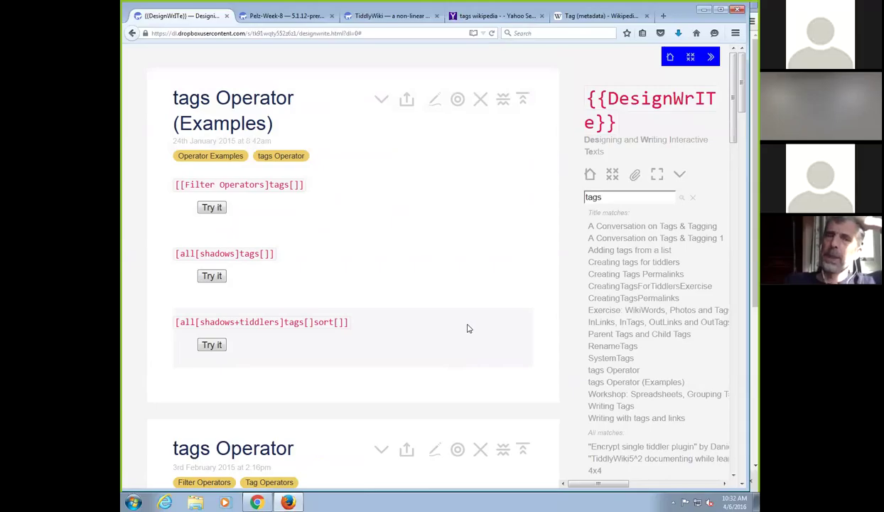
{"action": "left_click", "coordinate": [230, 161]}
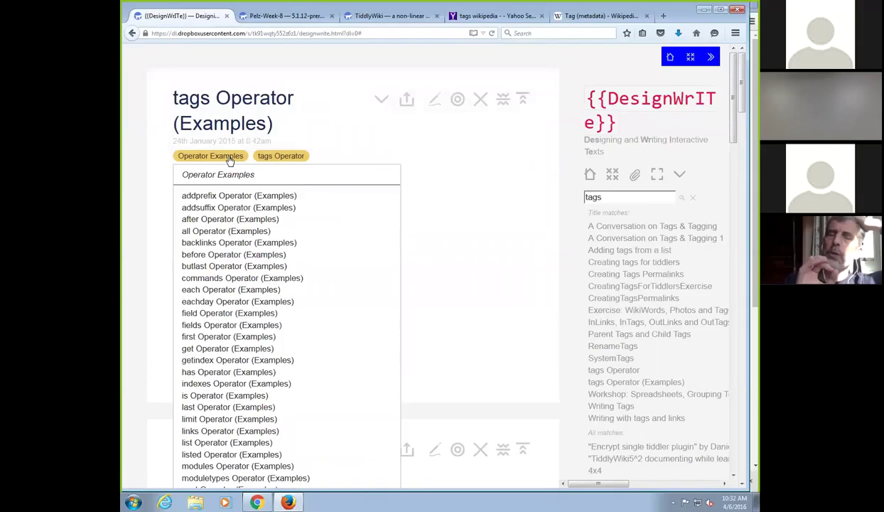
{"action": "left_click", "coordinate": [336, 116]}
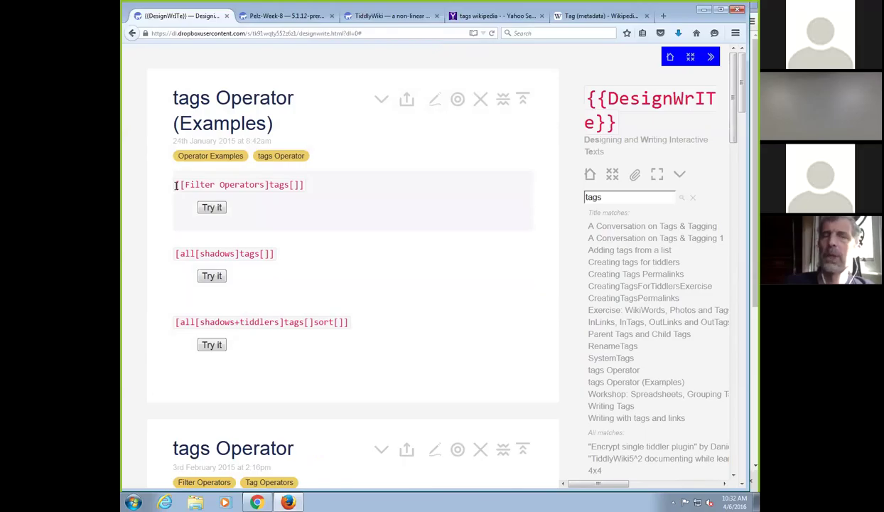
{"action": "left_click_drag", "start_coordinate": [175, 184], "coordinate": [302, 199]}
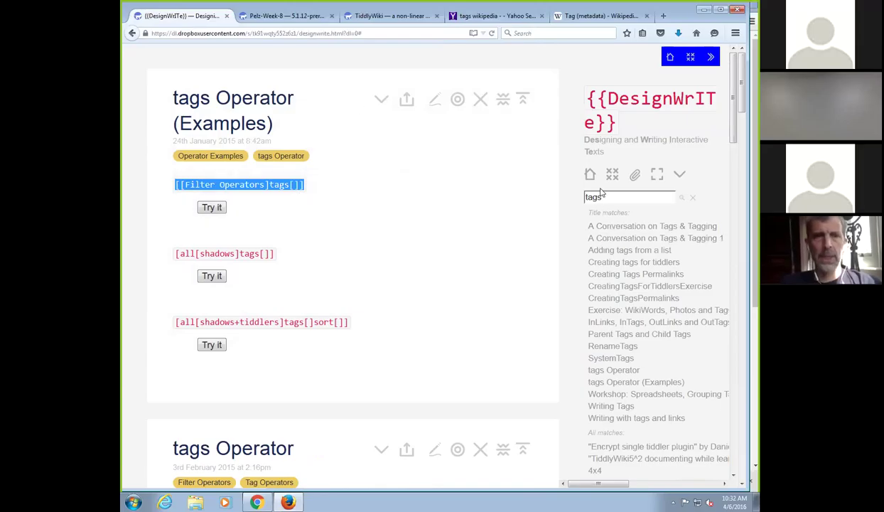
Search shadow tiddlers in Advanced Search for 'tags[' and scroll through the 9 matches
{"action": "left_click", "coordinate": [682, 200]}
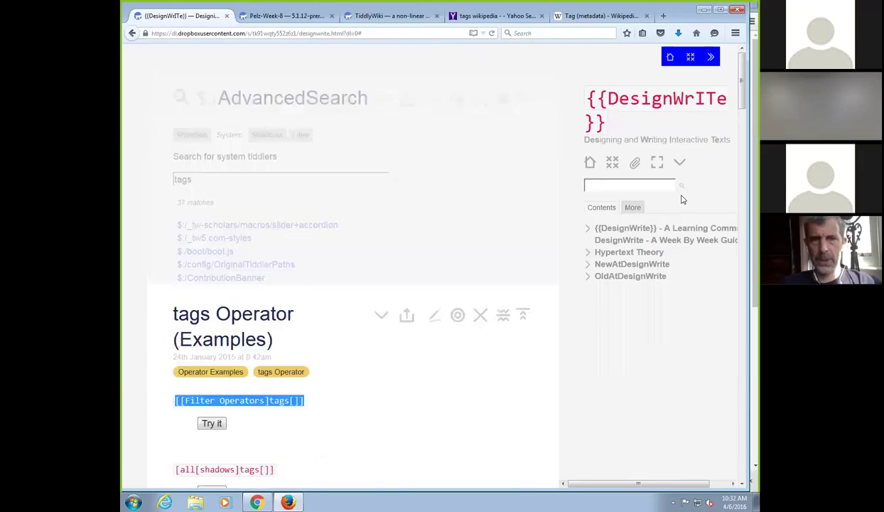
{"action": "left_click", "coordinate": [280, 140]}
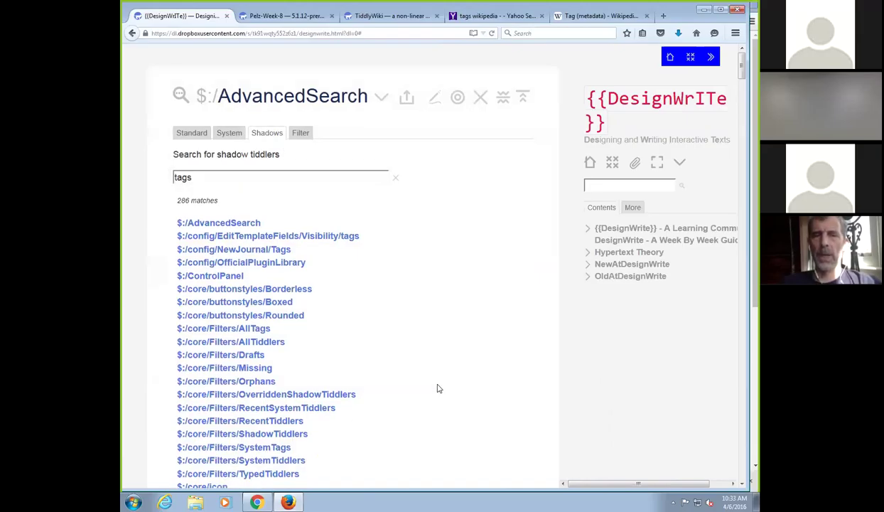
{"action": "scroll", "coordinate": [437, 388], "scroll_direction": "down", "scroll_amount": 2}
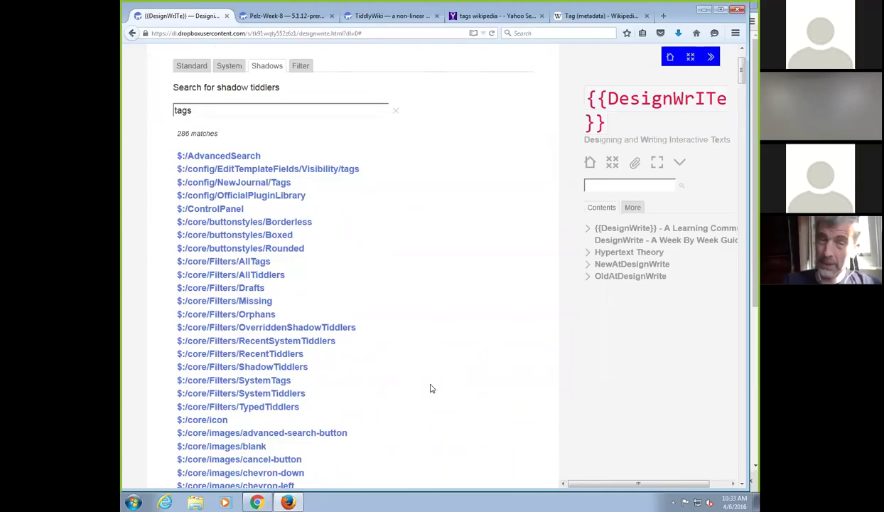
{"action": "scroll", "coordinate": [430, 387], "scroll_direction": "down", "scroll_amount": 2}
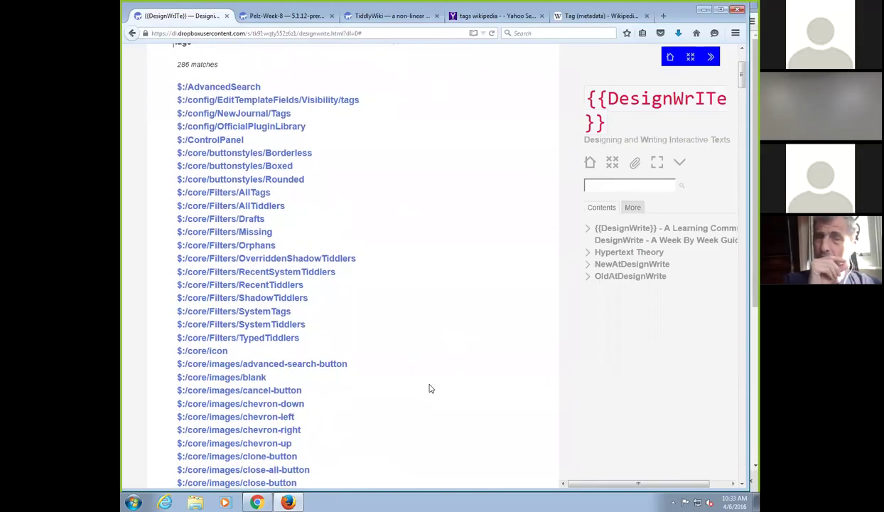
{"action": "scroll", "coordinate": [430, 387], "scroll_direction": "up", "scroll_amount": 4}
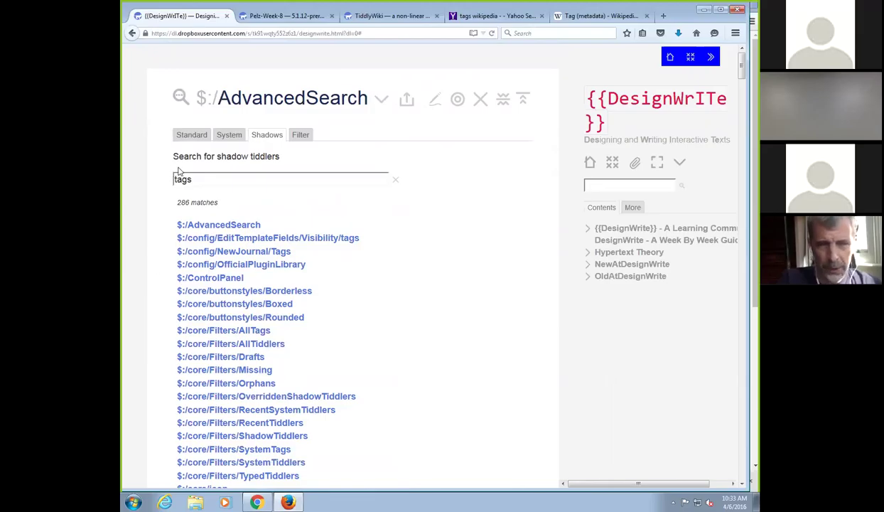
{"action": "type", "text": "["}
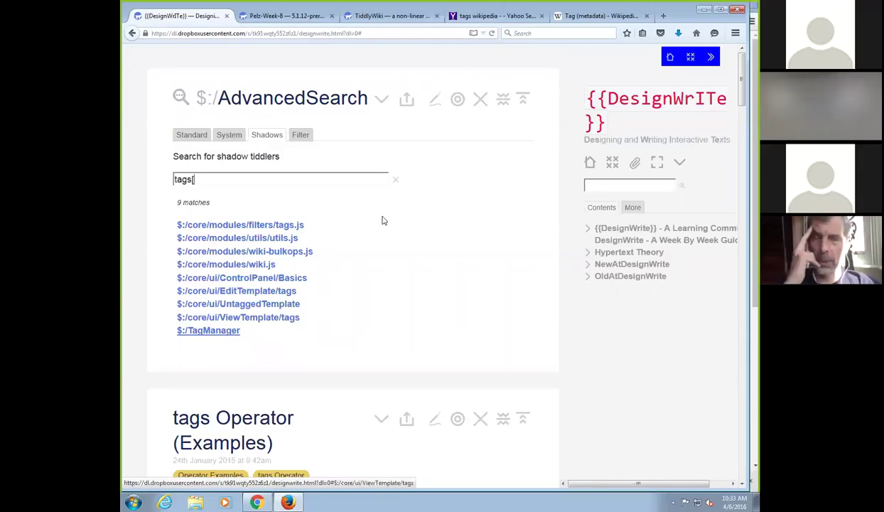
{"action": "scroll", "coordinate": [343, 371], "scroll_direction": "down", "scroll_amount": 5}
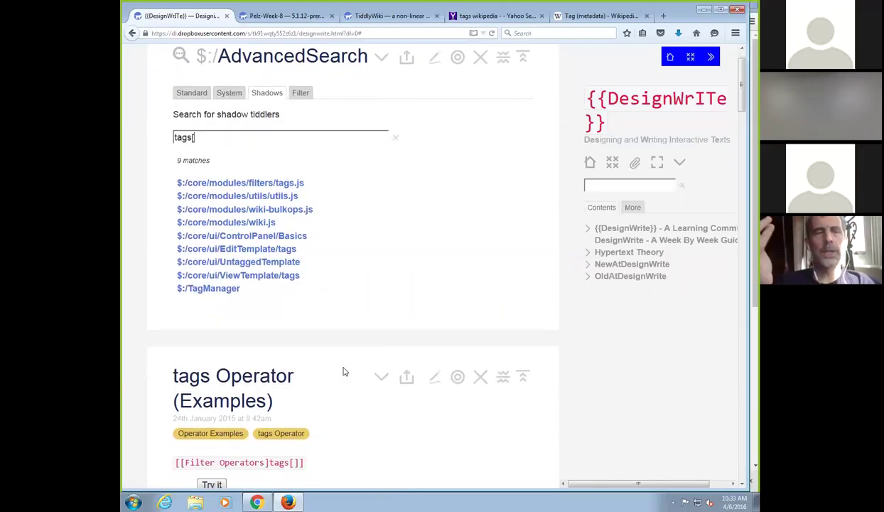
{"action": "scroll", "coordinate": [343, 371], "scroll_direction": "down", "scroll_amount": 5}
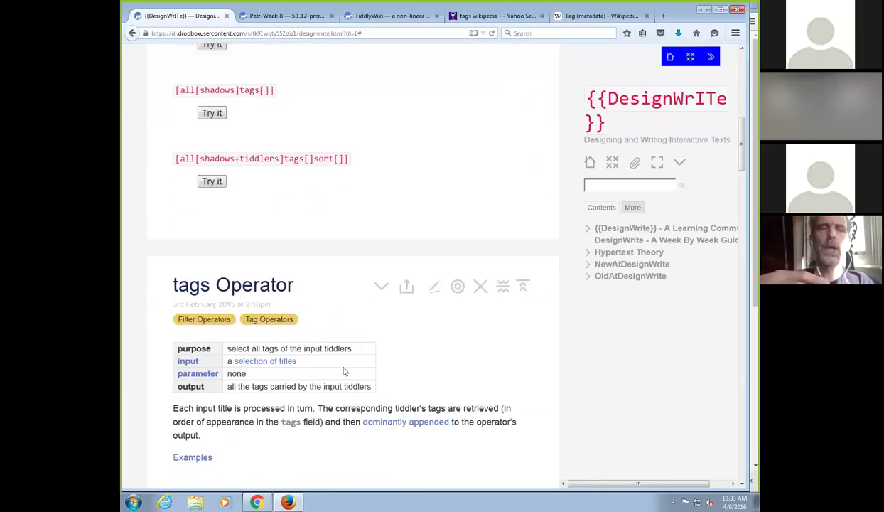
Start a new <$list filter=" line above the tag macro in the ConversationToday draft
{"action": "scroll", "coordinate": [343, 371], "scroll_direction": "down", "scroll_amount": 1}
{"action": "scroll", "coordinate": [343, 371], "scroll_direction": "down", "scroll_amount": 4}
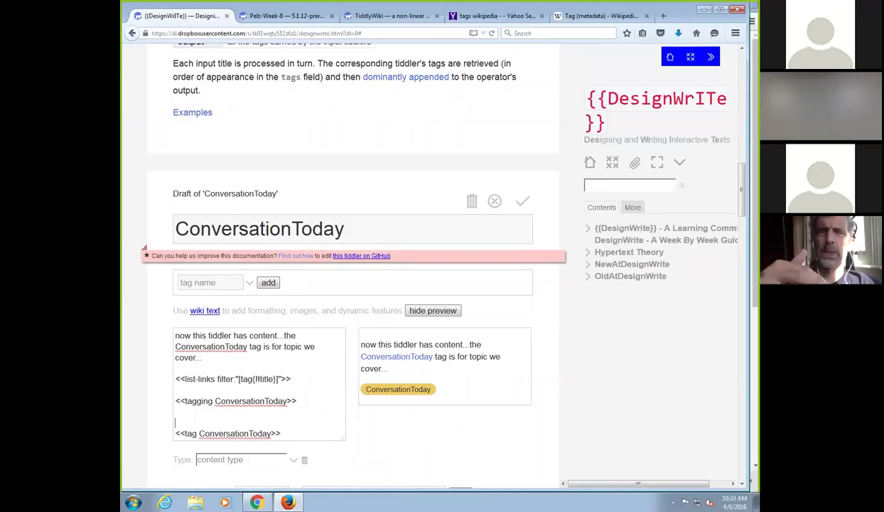
{"action": "type", "text": "<<"}
{"action": "key", "text": "BackSpace"}
{"action": "type", "text": "$list links="}
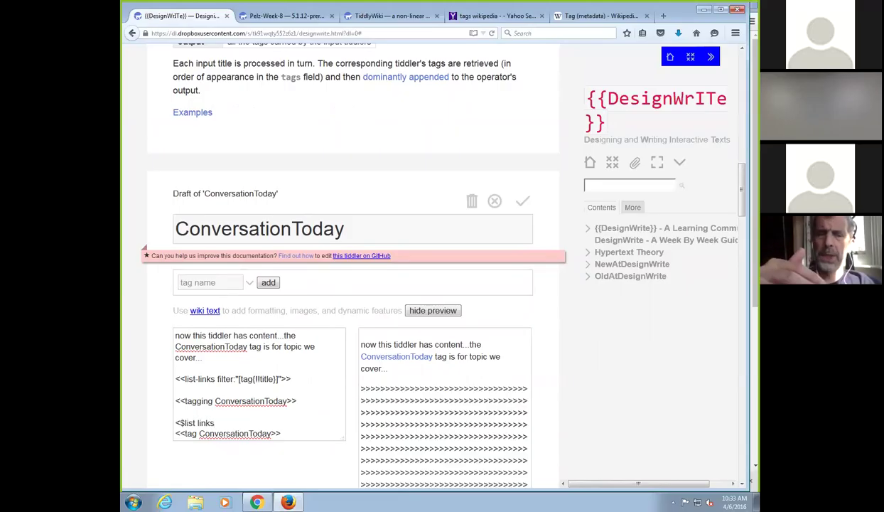
{"action": "key", "text": "Return"}
{"action": "key", "text": "Return"}
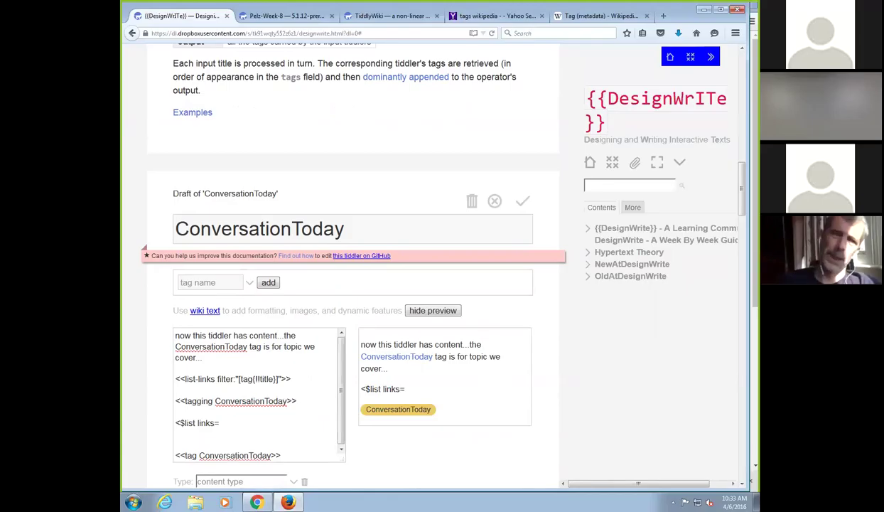
{"action": "key", "text": "BackSpace"}
{"action": "key", "text": "BackSpace"}
{"action": "key", "text": "BackSpace"}
{"action": "key", "text": "BackSpace"}
{"action": "key", "text": "BackSpace"}
{"action": "key", "text": "BackSpace"}
{"action": "type", "text": "filter=\""}
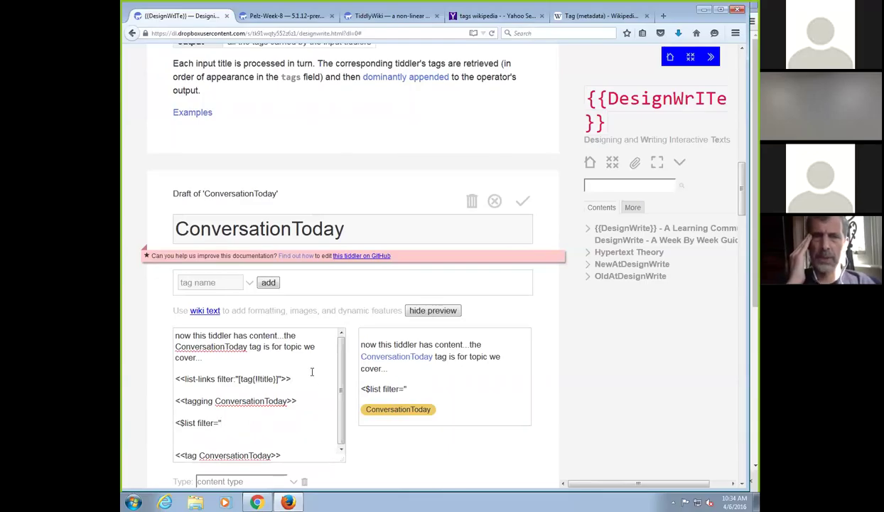
Paste the ConversationToday title into the list filter and change tagging to tags
{"action": "double_click", "coordinate": [304, 228]}
{"action": "key", "text": "ctrl+c"}
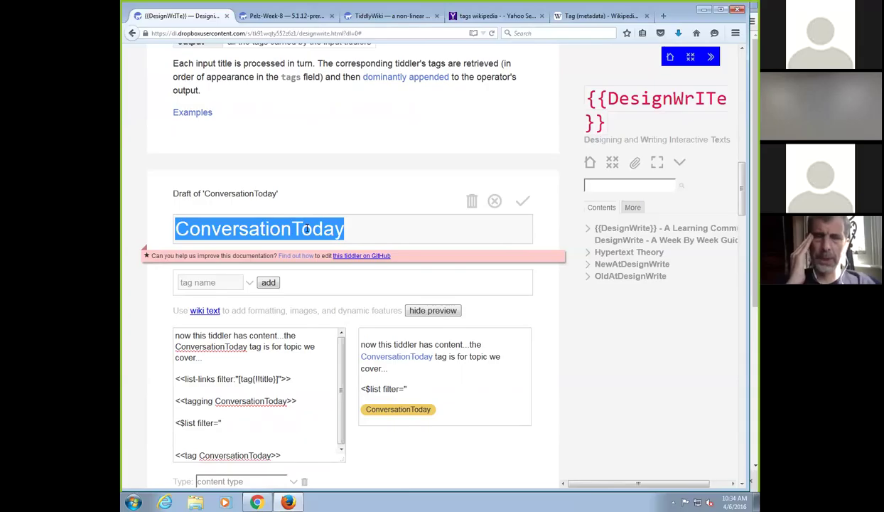
{"action": "left_click", "coordinate": [222, 422]}
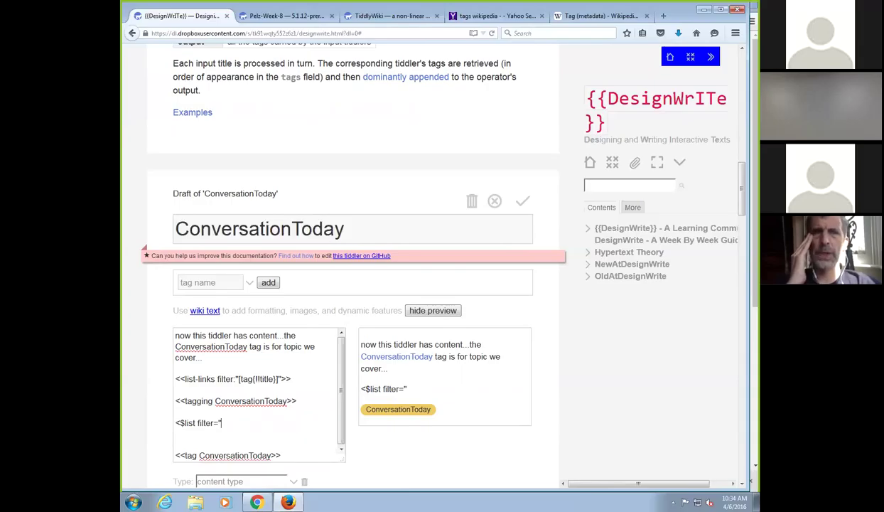
{"action": "type", "text": "["}
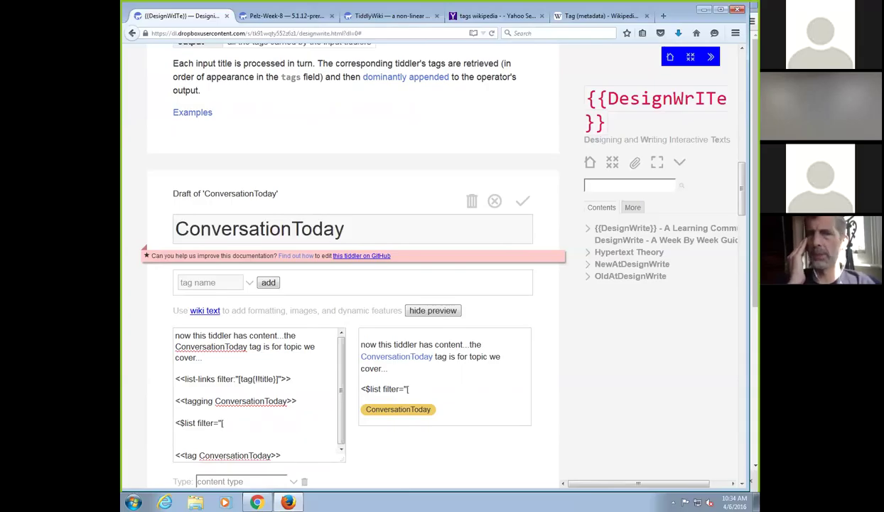
{"action": "key", "text": "ctrl+v"}
{"action": "type", "text": "[tagging]]\">"}
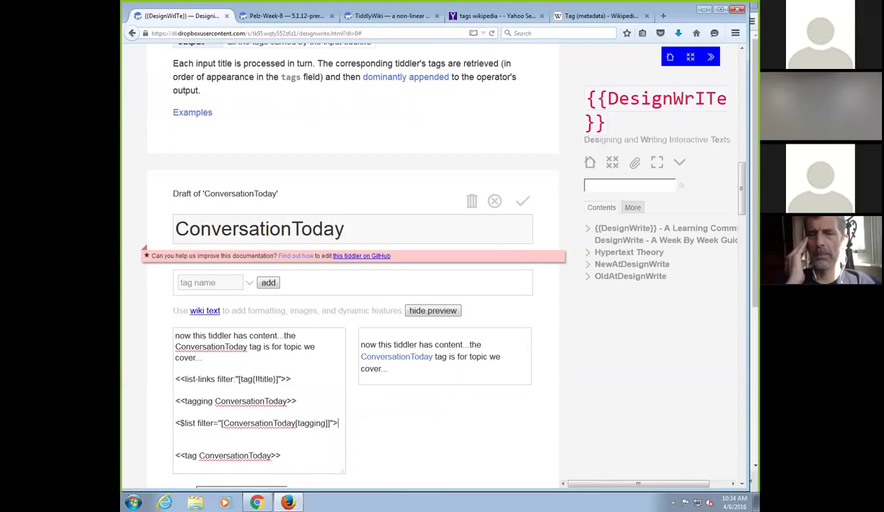
{"action": "double_click", "coordinate": [310, 422]}
{"action": "type", "text": "tags"}
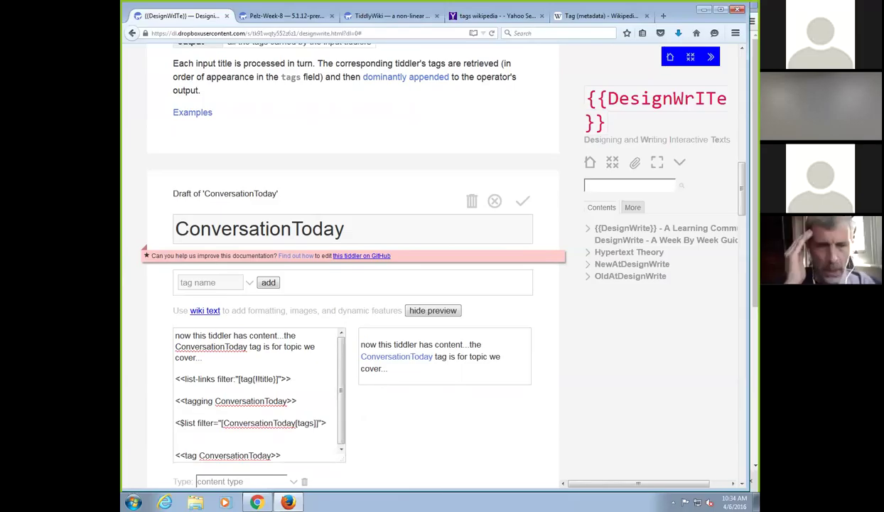
{"action": "left_click", "coordinate": [326, 423]}
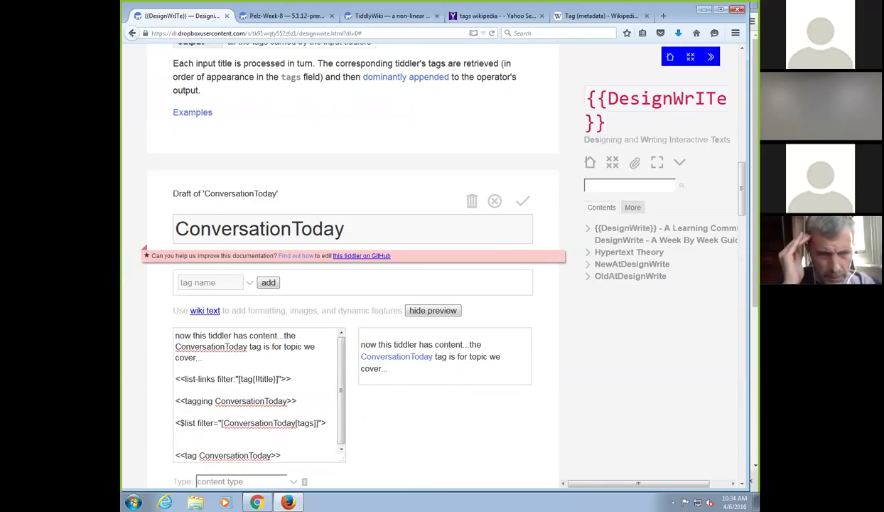
Fix the brackets so the line reads <$list filter="[[ConversationToday]tags[]]"/>
{"action": "scroll", "coordinate": [344, 285], "scroll_direction": "up", "scroll_amount": 2}
{"action": "scroll", "coordinate": [344, 284], "scroll_direction": "down", "scroll_amount": 2}
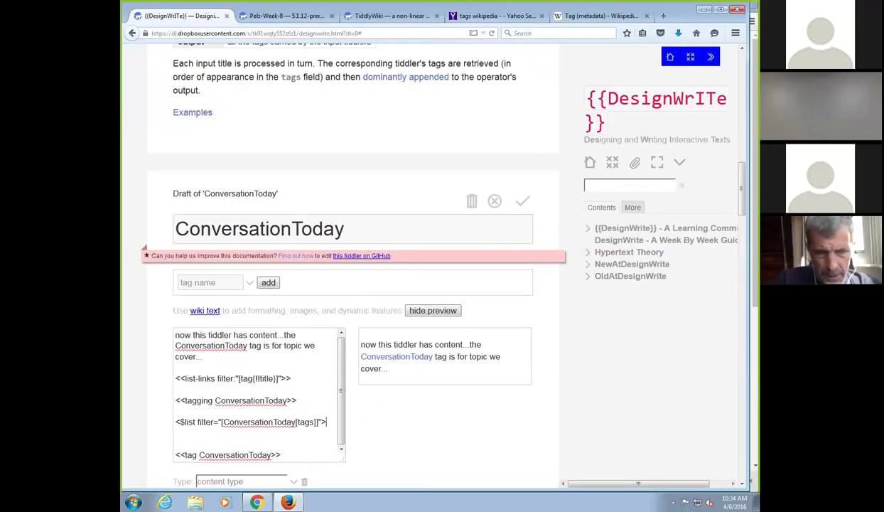
{"action": "left_click", "coordinate": [221, 421]}
{"action": "type", "text": "["}
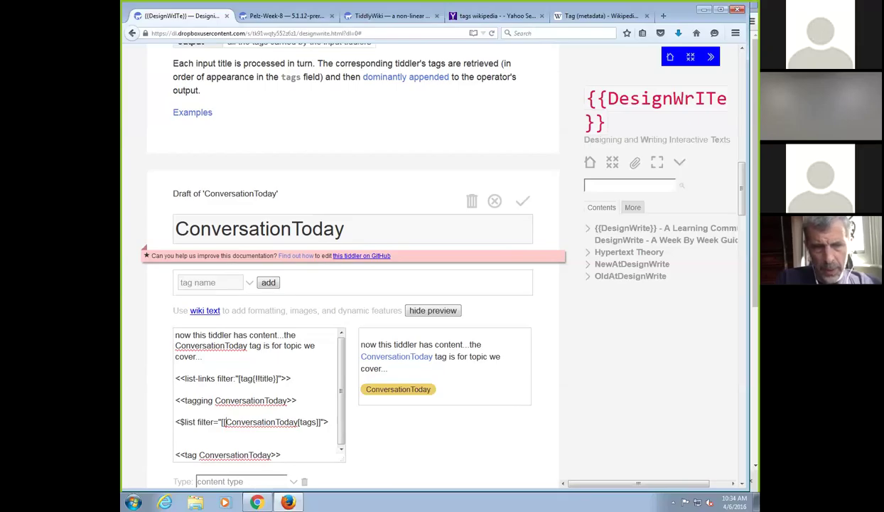
{"action": "key", "text": "Delete"}
{"action": "type", "text": "]"}
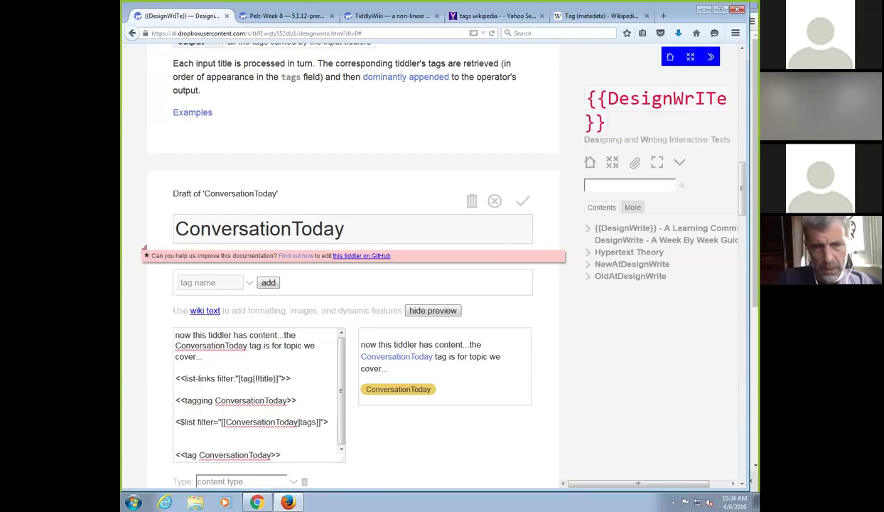
{"action": "left_click", "coordinate": [307, 409]}
{"action": "type", "text": "["}
{"action": "key", "text": "BackSpace"}
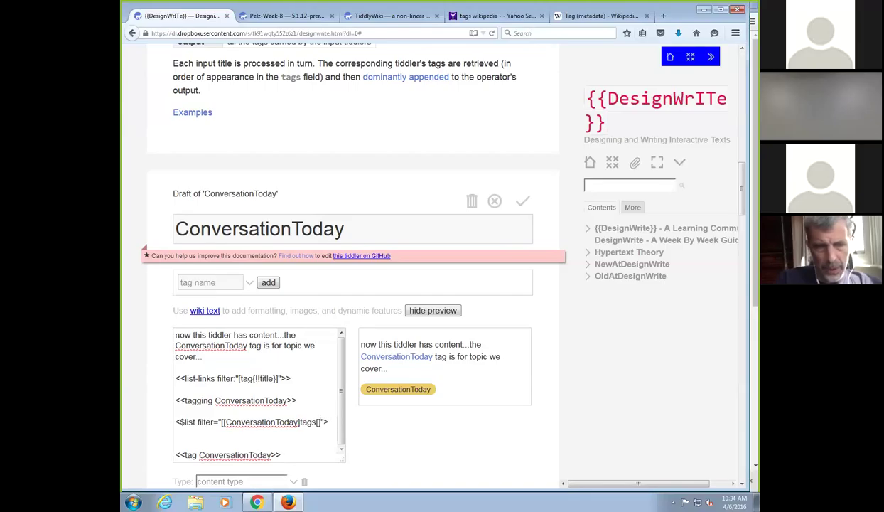
{"action": "key", "text": "BackSpace"}
{"action": "type", "text": "]]\""}
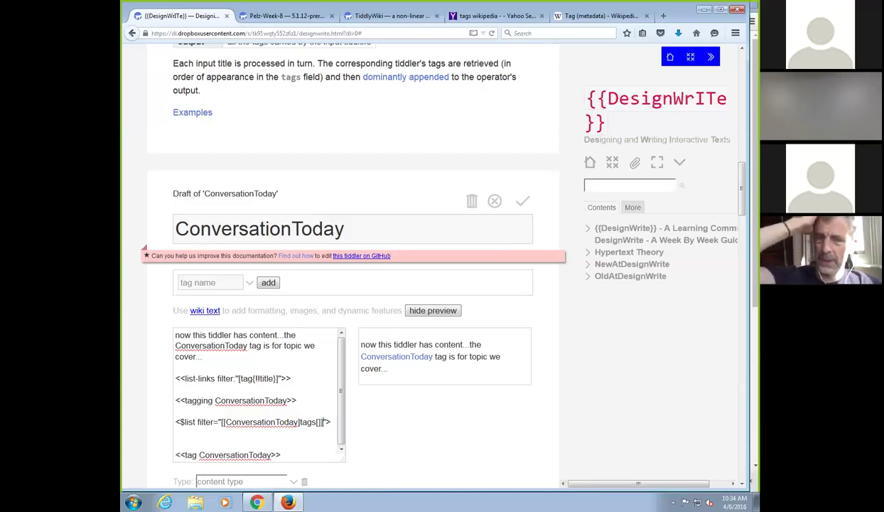
{"action": "type", "text": "/"}
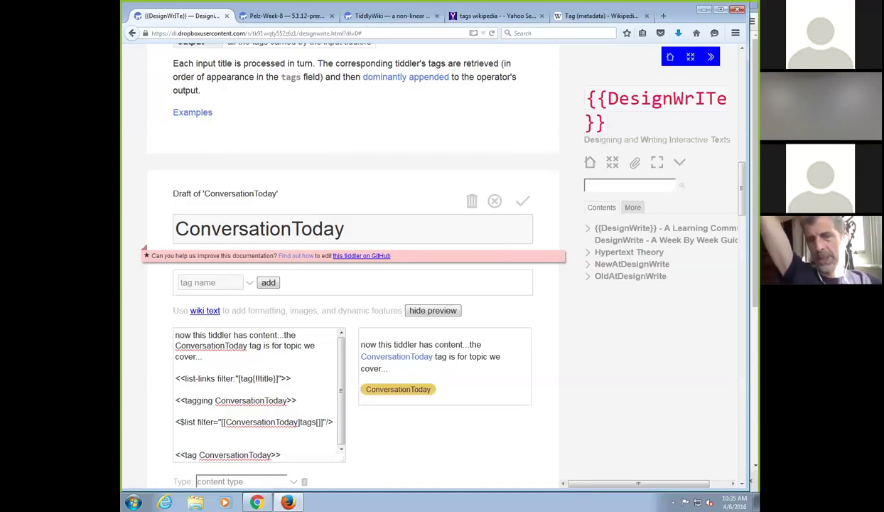
Check the ConversationToday tag's list, then try HelloThere and TableOfContents as the filter's title
{"action": "left_click", "coordinate": [394, 389]}
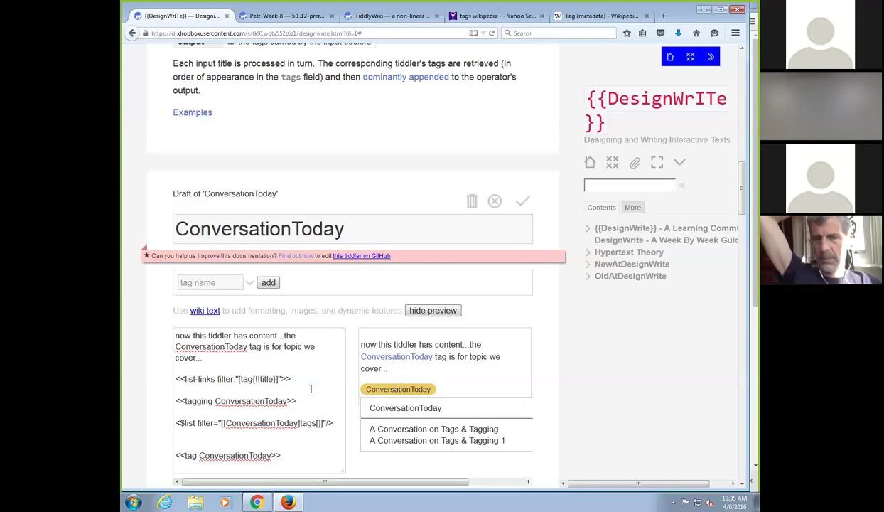
{"action": "left_click", "coordinate": [311, 389]}
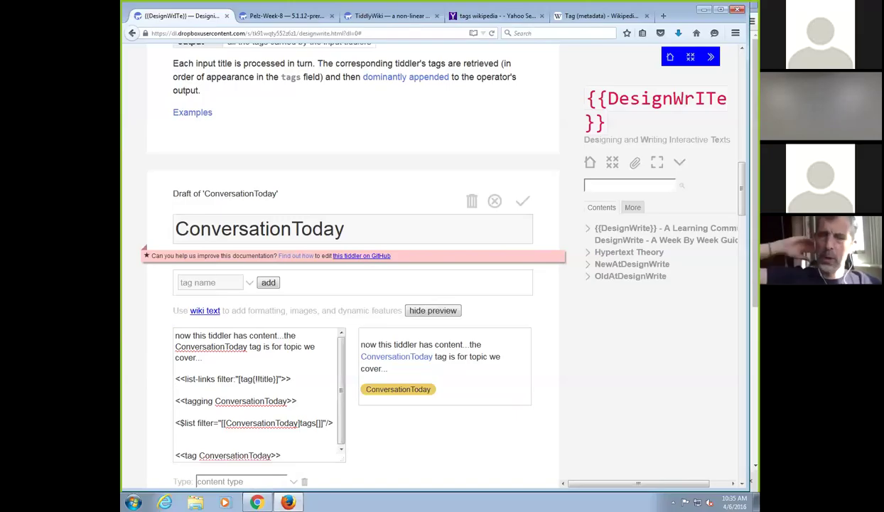
{"action": "double_click", "coordinate": [261, 422]}
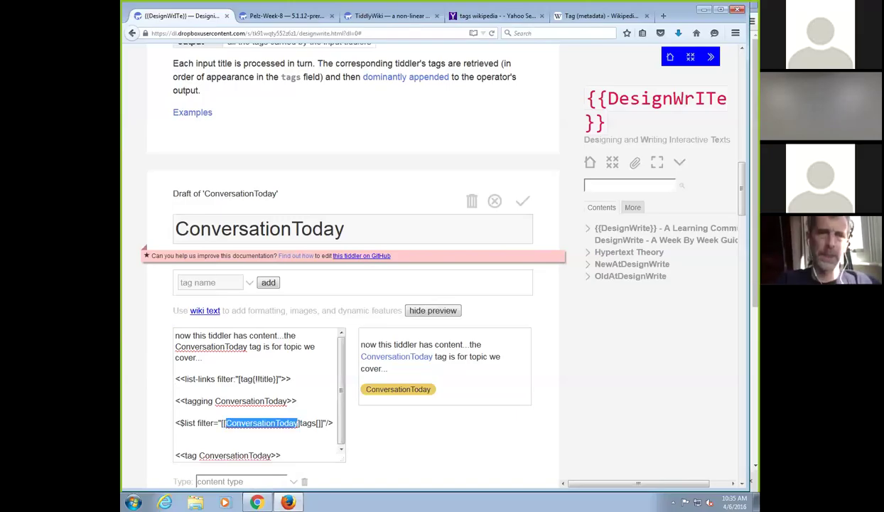
{"action": "type", "text": "HelloThere"}
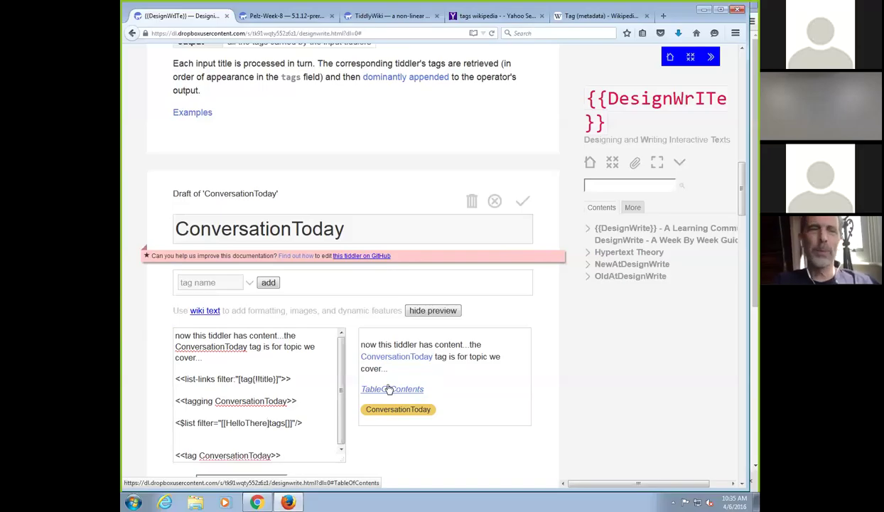
{"action": "double_click", "coordinate": [247, 423]}
{"action": "type", "text": "TableOf"}
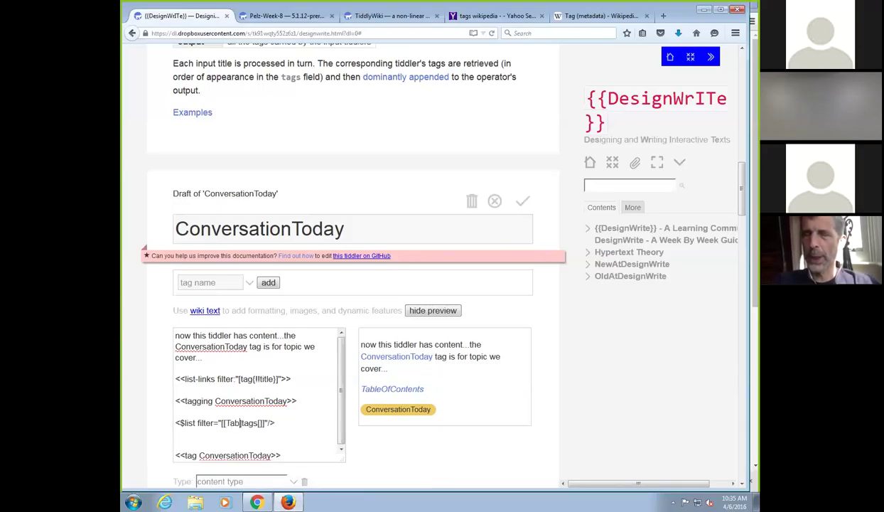
{"action": "type", "text": "Contents"}
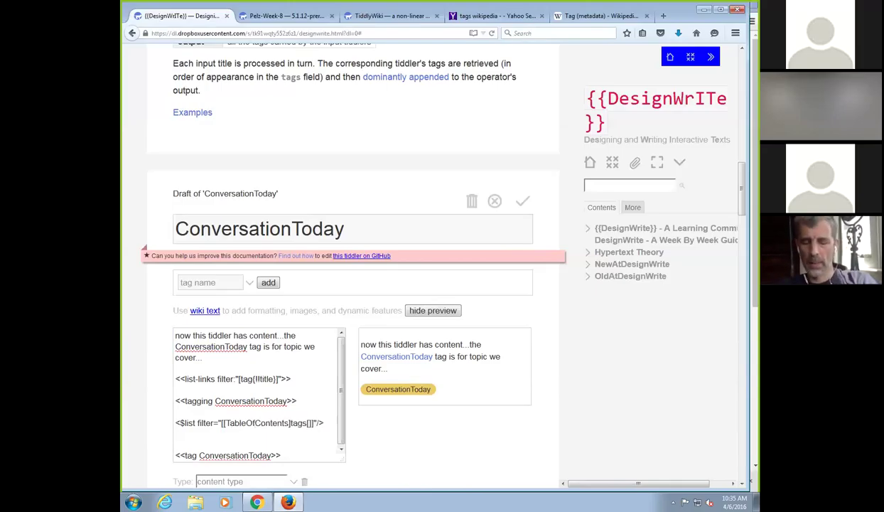
{"action": "key", "text": "BackSpace"}
{"action": "key", "text": "BackSpace"}
{"action": "key", "text": "BackSpace"}
{"action": "key", "text": "BackSpace"}
{"action": "key", "text": "BackSpace"}
{"action": "key", "text": "BackSpace"}
{"action": "key", "text": "BackSpace"}
{"action": "key", "text": "BackSpace"}
{"action": "key", "text": "BackSpace"}
{"action": "key", "text": "BackSpace"}
{"action": "key", "text": "BackSpace"}
{"action": "key", "text": "BackSpace"}
{"action": "key", "text": "BackSpace"}
{"action": "key", "text": "BackSpace"}
{"action": "key", "text": "BackSpace"}
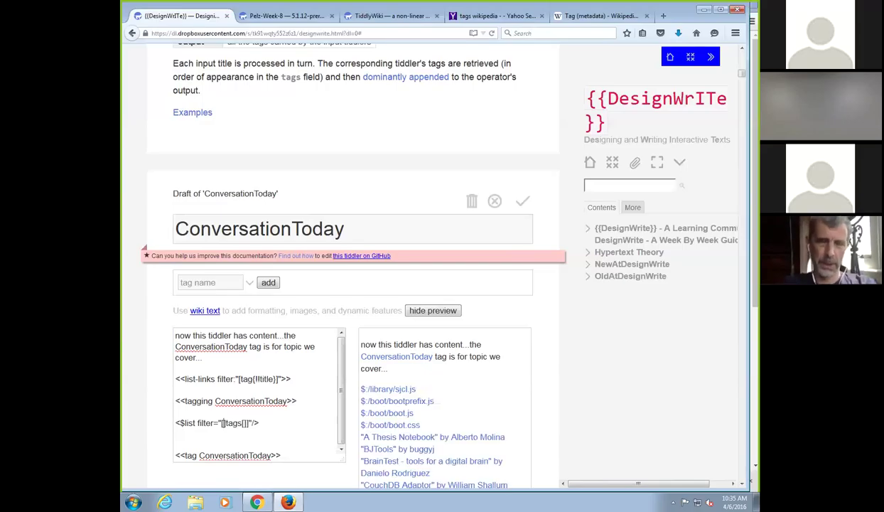
{"action": "type", "text": "]"}
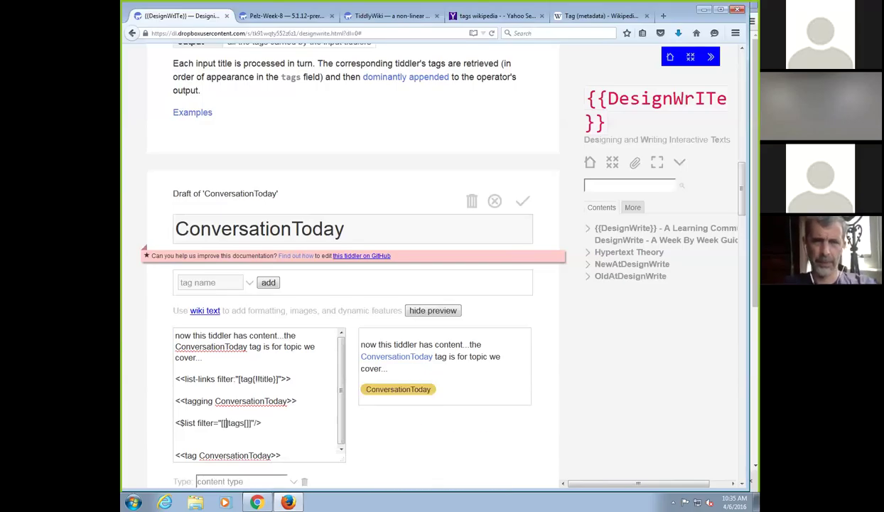
{"action": "type", "text": "HelloThere"}
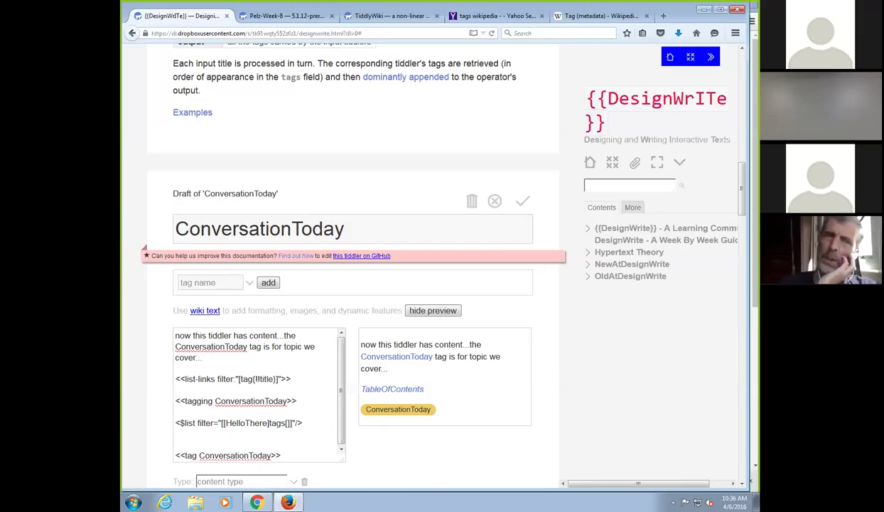
Try Task and DaysOfTheWeek in the list filter, finally setting it to HelloThere
{"action": "double_click", "coordinate": [228, 423]}
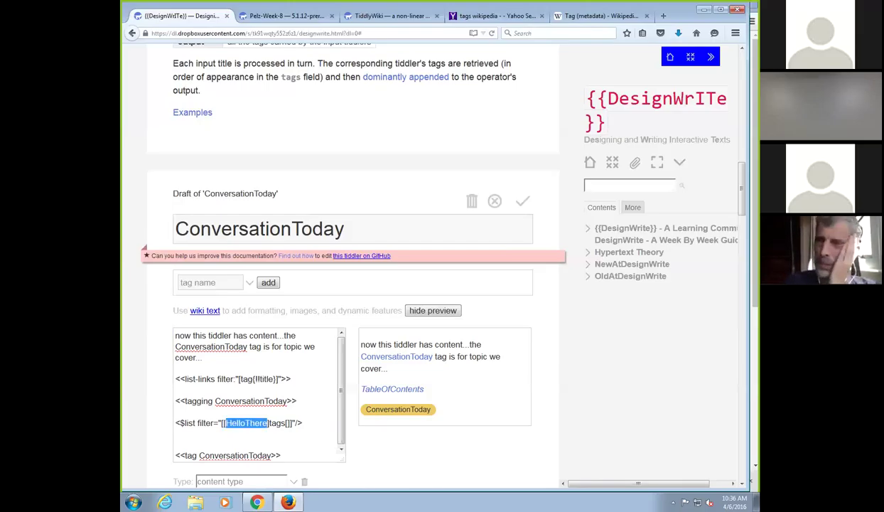
{"action": "type", "text": "task"}
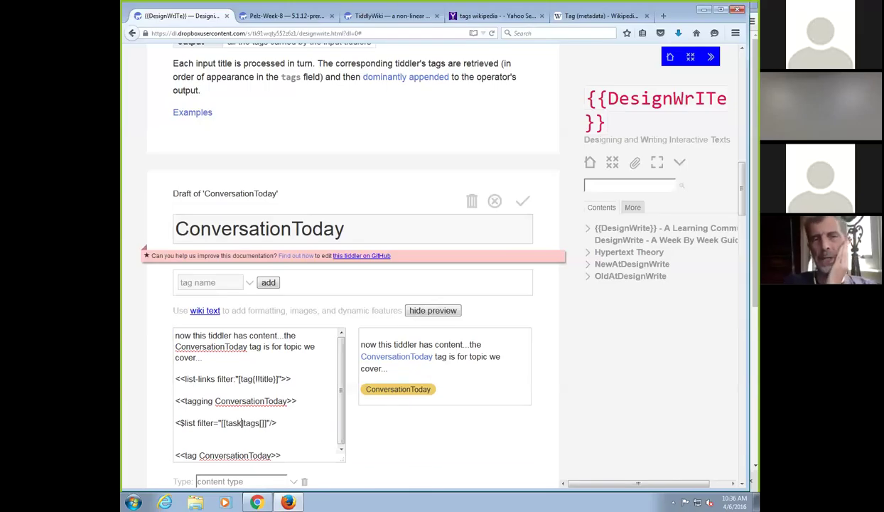
{"action": "key", "text": "BackSpace"}
{"action": "key", "text": "BackSpace"}
{"action": "key", "text": "BackSpace"}
{"action": "key", "text": "BackSpace"}
{"action": "type", "text": "Task"}
{"action": "key", "text": "BackSpace"}
{"action": "key", "text": "BackSpace"}
{"action": "key", "text": "BackSpace"}
{"action": "key", "text": "BackSpace"}
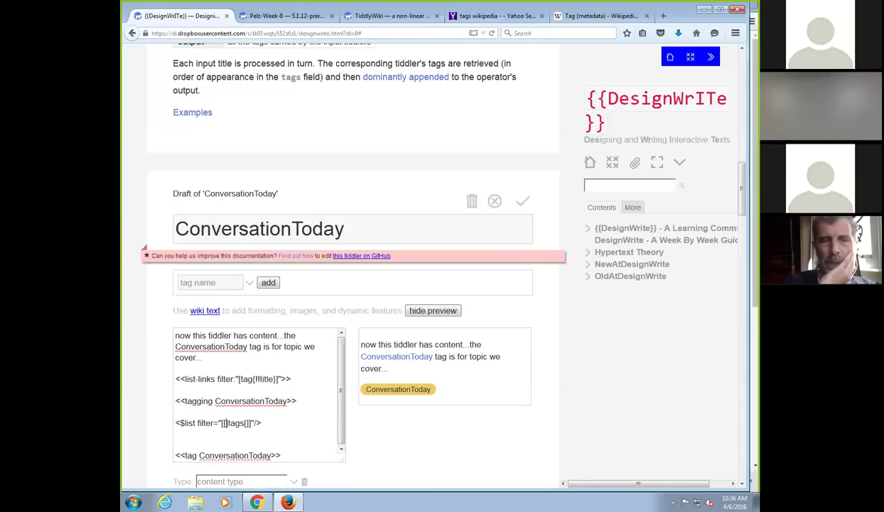
{"action": "type", "text": "DaysOfThe"}
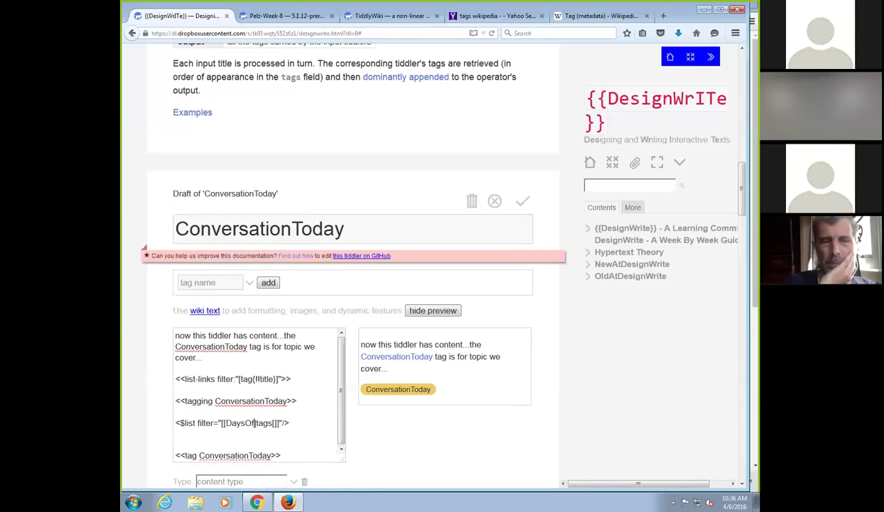
{"action": "type", "text": "Week"}
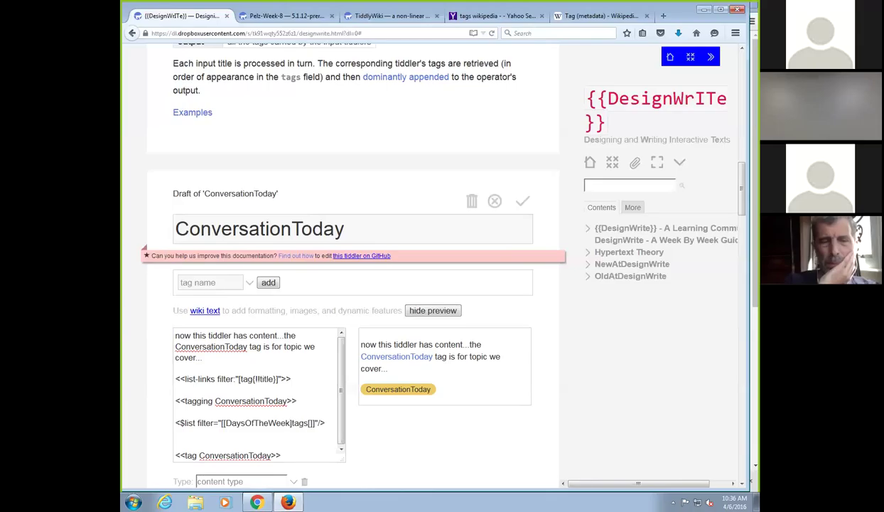
{"action": "key", "text": "shift+Left"}
{"action": "key", "text": "shift+Left"}
{"action": "key", "text": "shift+Left"}
{"action": "key", "text": "shift+Left"}
{"action": "key", "text": "shift+Left"}
{"action": "key", "text": "shift+Left"}
{"action": "key", "text": "shift+Left"}
{"action": "key", "text": "shift+Left"}
{"action": "key", "text": "shift+Left"}
{"action": "key", "text": "shift+Left"}
{"action": "key", "text": "shift+Left"}
{"action": "key", "text": "shift+Left"}
{"action": "key", "text": "shift+Left"}
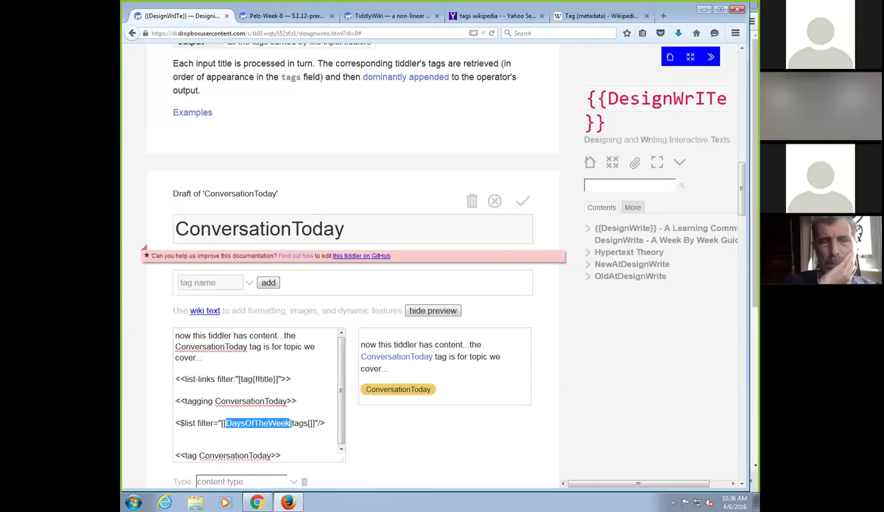
{"action": "type", "text": "Hello"}
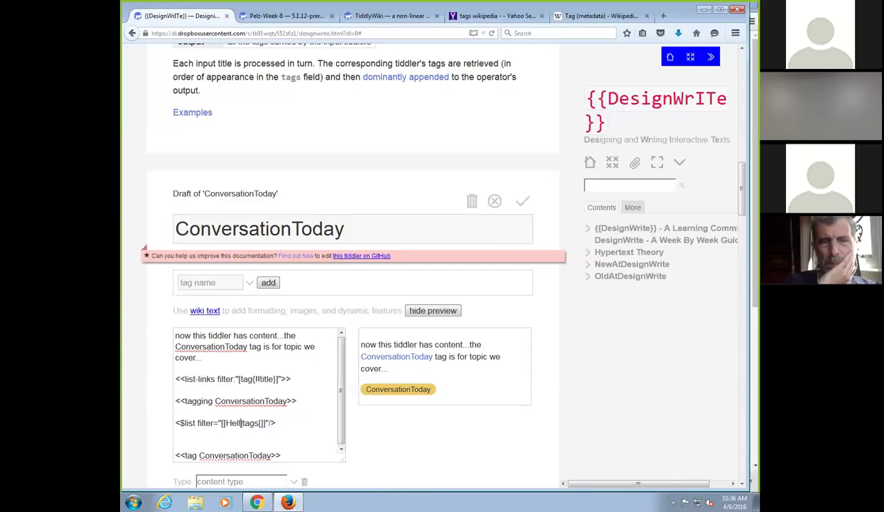
{"action": "type", "text": "There"}
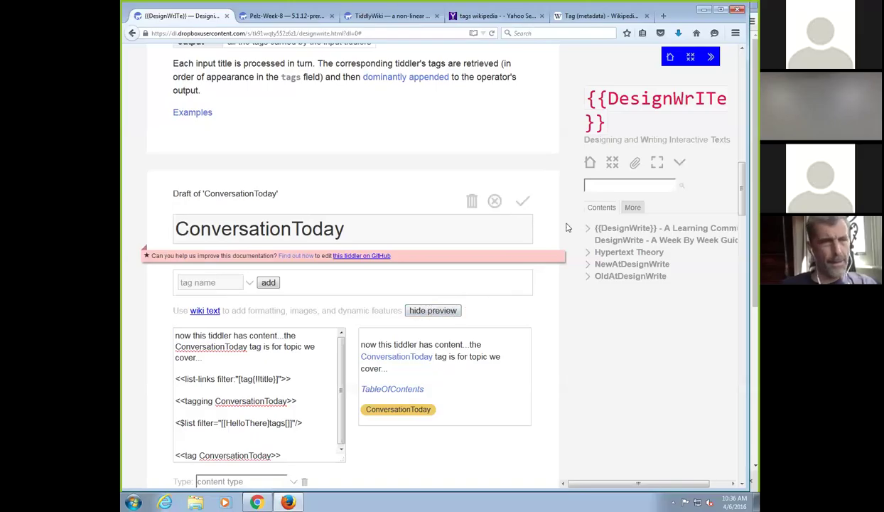
Search the sidebar for 'hel' and open the HelloThere title match
{"action": "left_click", "coordinate": [633, 208]}
{"action": "left_click", "coordinate": [609, 199]}
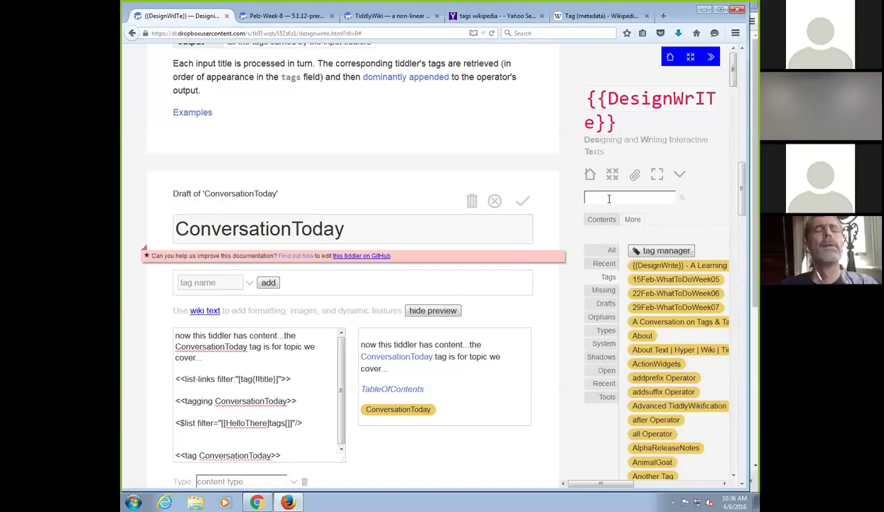
{"action": "type", "text": "helkl"}
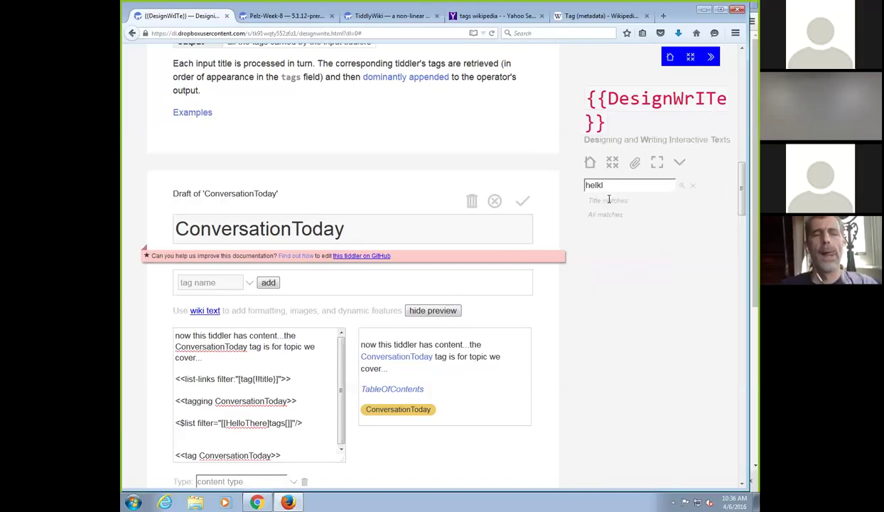
{"action": "key", "text": "BackSpace"}
{"action": "key", "text": "BackSpace"}
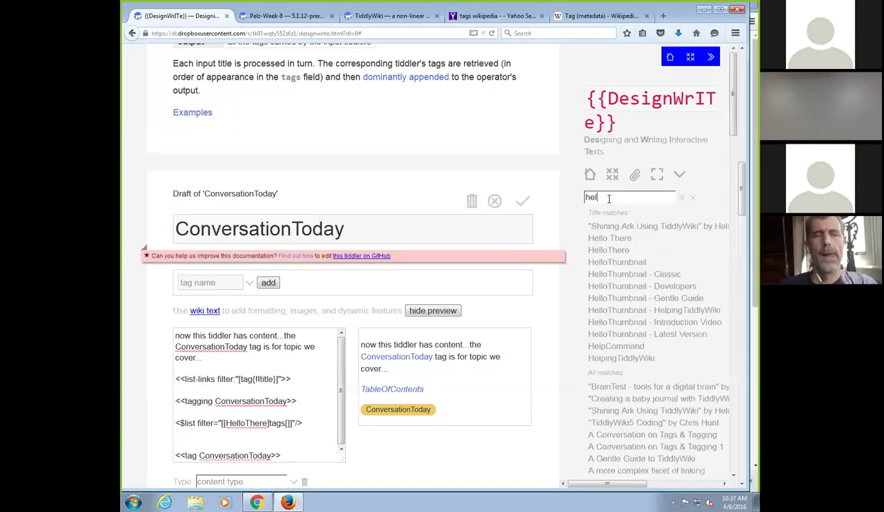
{"action": "type", "text": "o"}
{"action": "key", "text": "BackSpace"}
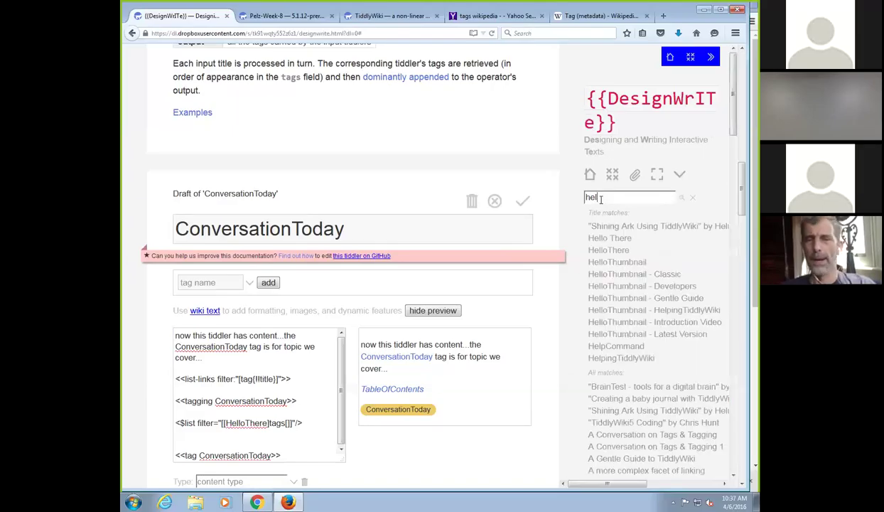
{"action": "left_click", "coordinate": [618, 251]}
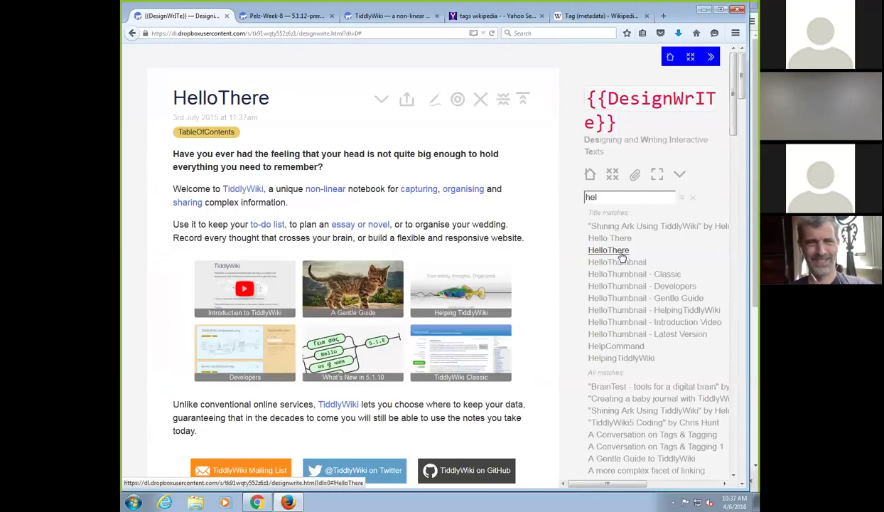
Show HelloThere's info Tagging tab, briefly open and close Discover TiddlyWiki, then reopen the info panel
{"action": "left_click", "coordinate": [380, 103]}
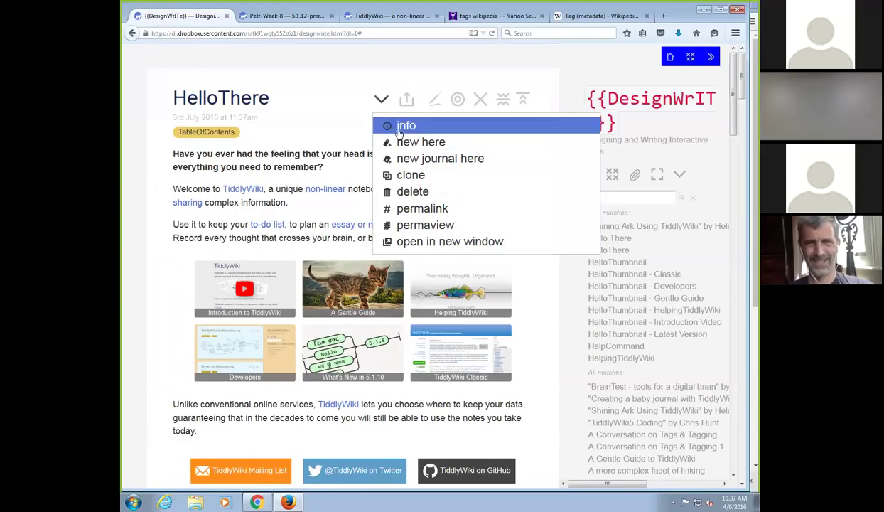
{"action": "left_click", "coordinate": [401, 128]}
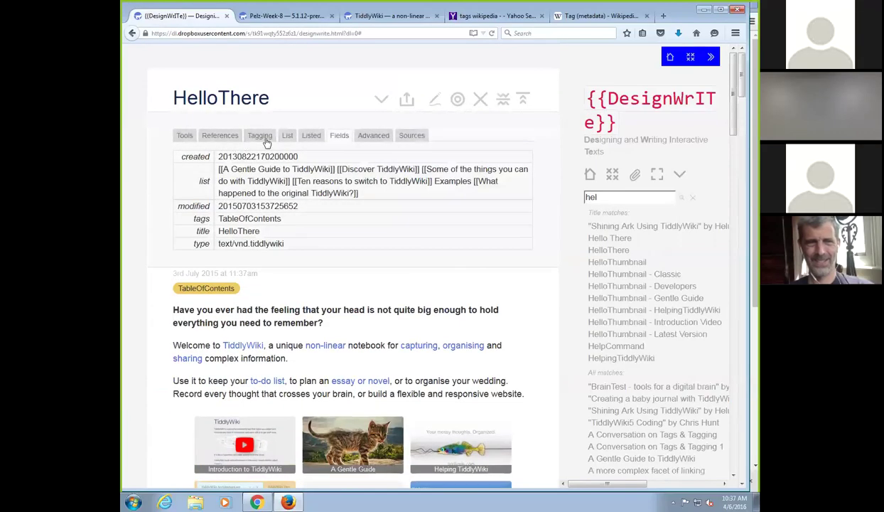
{"action": "left_click", "coordinate": [262, 138]}
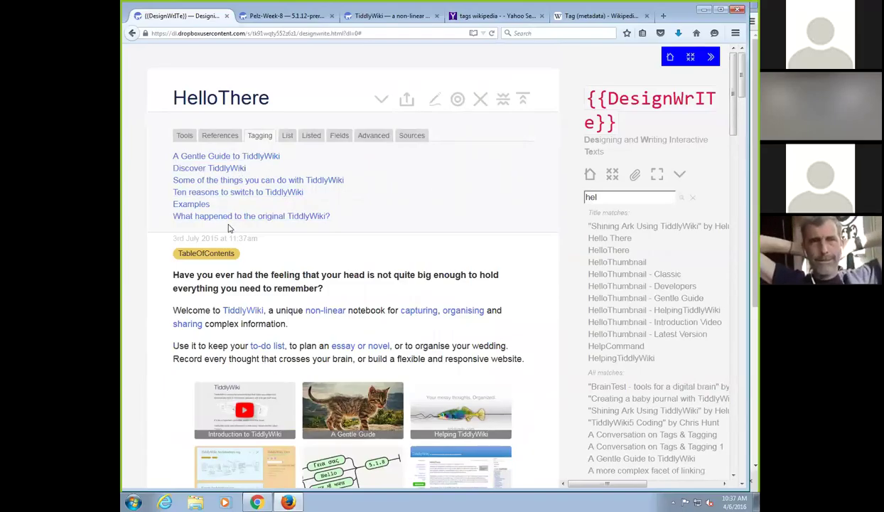
{"action": "left_click", "coordinate": [230, 168]}
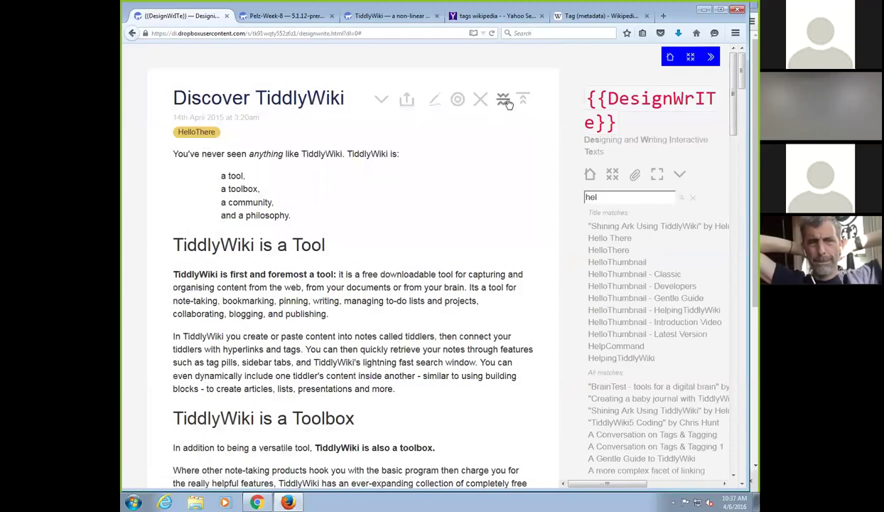
{"action": "left_click", "coordinate": [480, 98]}
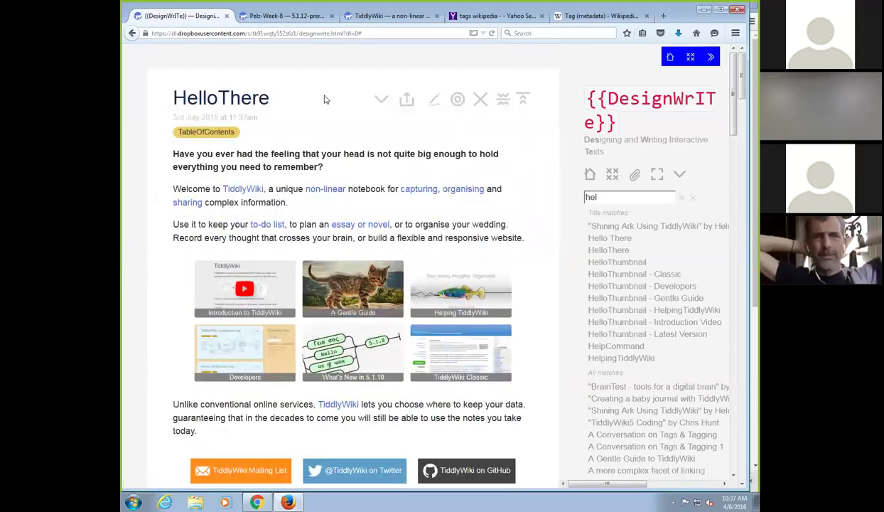
{"action": "left_click", "coordinate": [381, 99]}
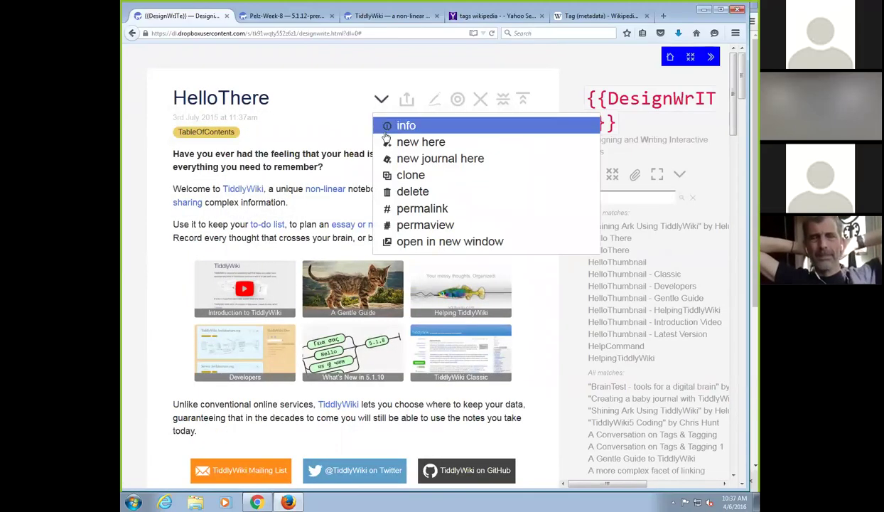
{"action": "left_click", "coordinate": [386, 129]}
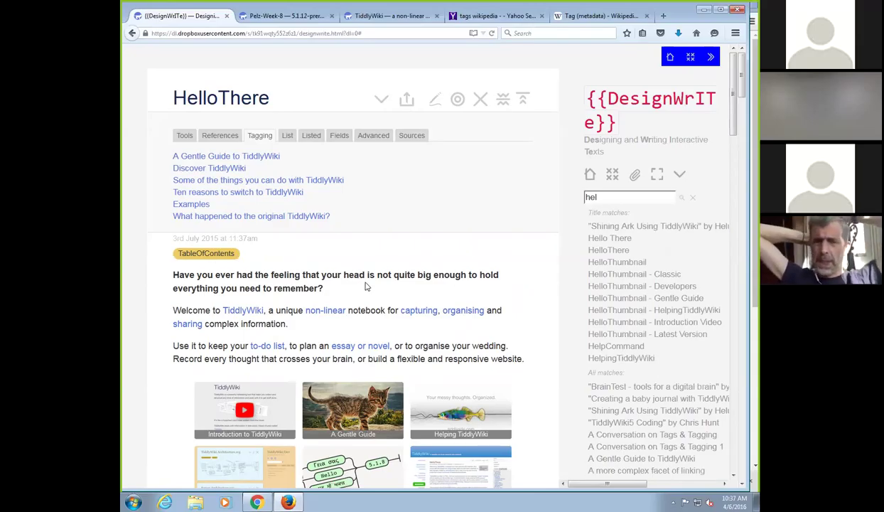
{"action": "scroll", "coordinate": [454, 308], "scroll_direction": "down", "scroll_amount": 3}
{"action": "scroll", "coordinate": [449, 307], "scroll_direction": "down", "scroll_amount": 14}
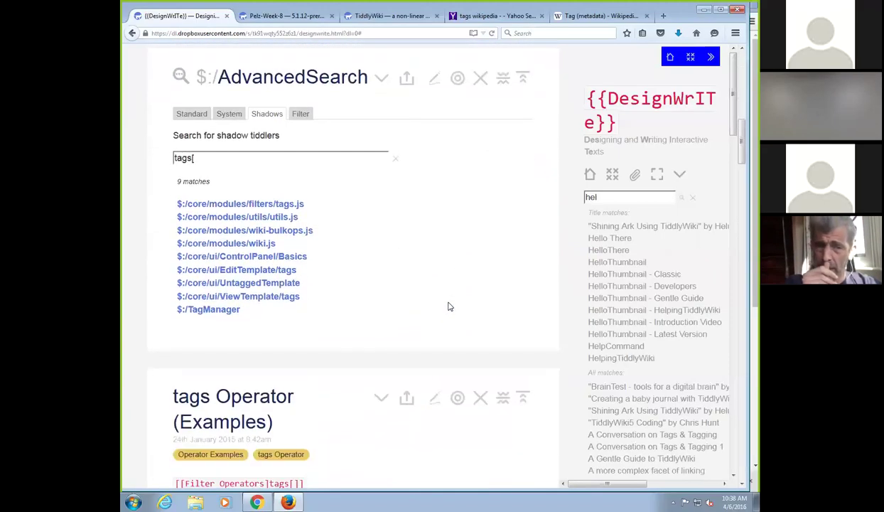
{"action": "scroll", "coordinate": [447, 306], "scroll_direction": "down", "scroll_amount": 2}
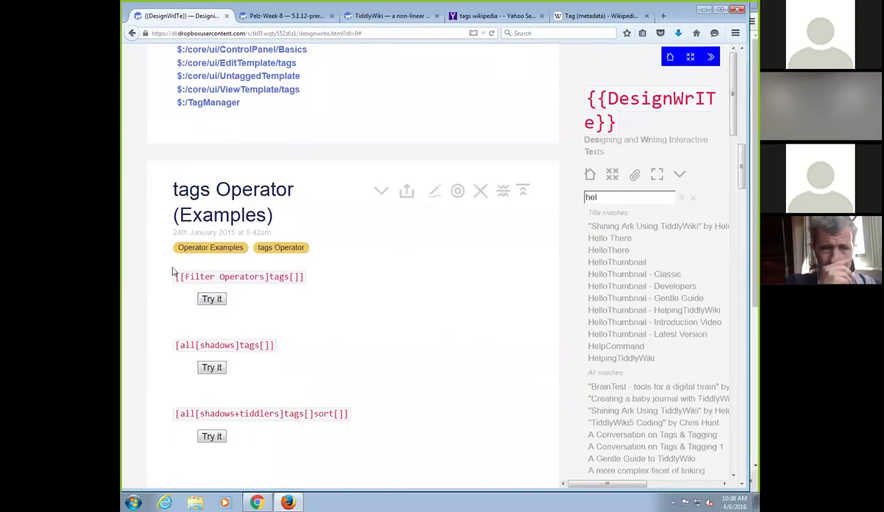
{"action": "scroll", "coordinate": [559, 306], "scroll_direction": "up", "scroll_amount": 4}
{"action": "scroll", "coordinate": [221, 355], "scroll_direction": "up", "scroll_amount": 8}
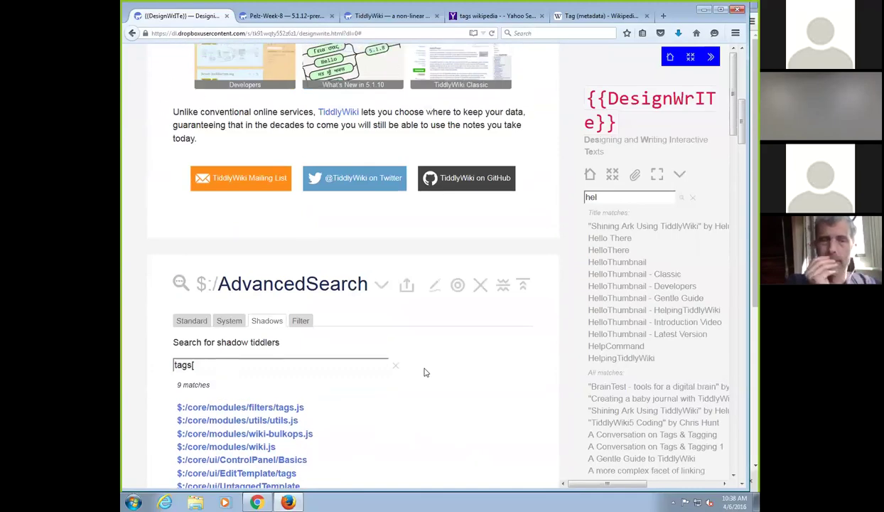
{"action": "scroll", "coordinate": [122, 174], "scroll_direction": "up", "scroll_amount": 8}
{"action": "scroll", "coordinate": [364, 231], "scroll_direction": "up", "scroll_amount": 4}
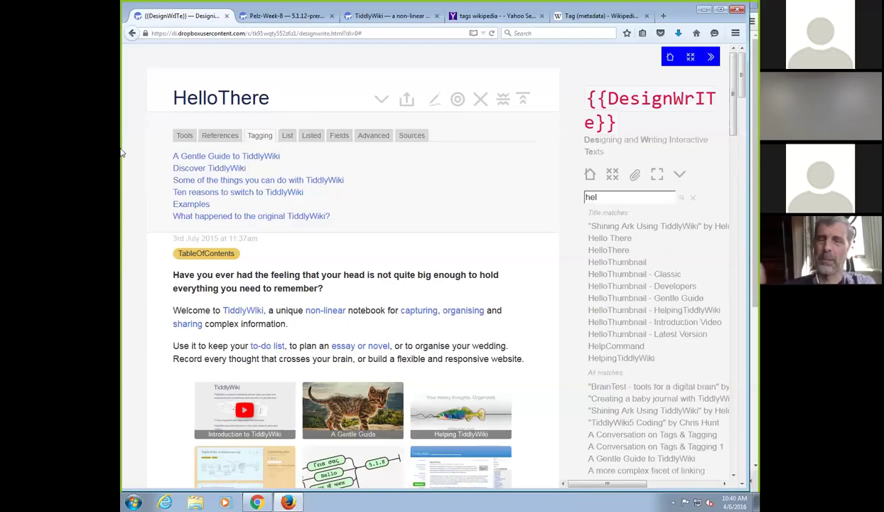
Switch HelloThere's info panel between its Tagging and List tabs, ending on List
{"action": "left_click", "coordinate": [221, 136]}
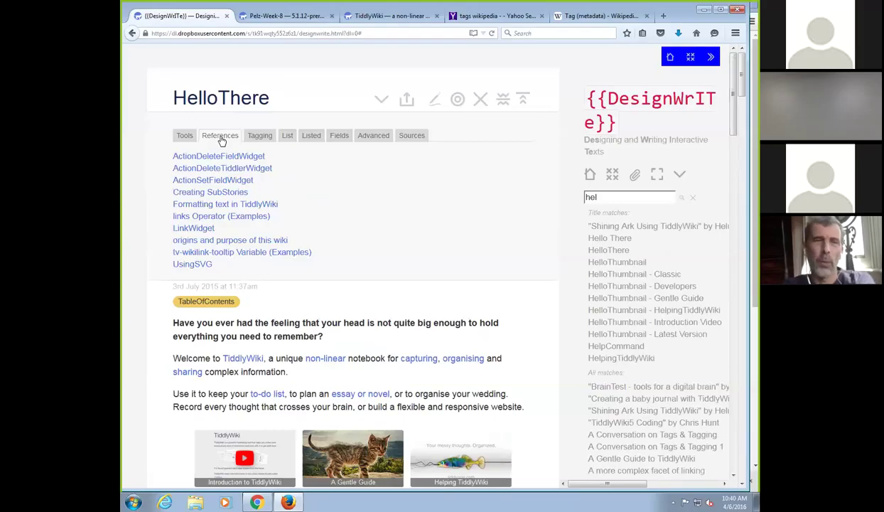
{"action": "left_click", "coordinate": [259, 139]}
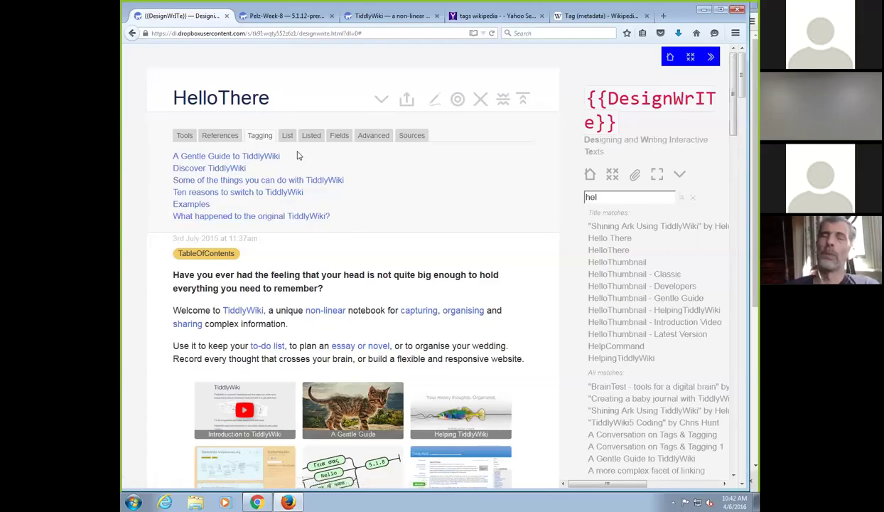
{"action": "left_click", "coordinate": [289, 138]}
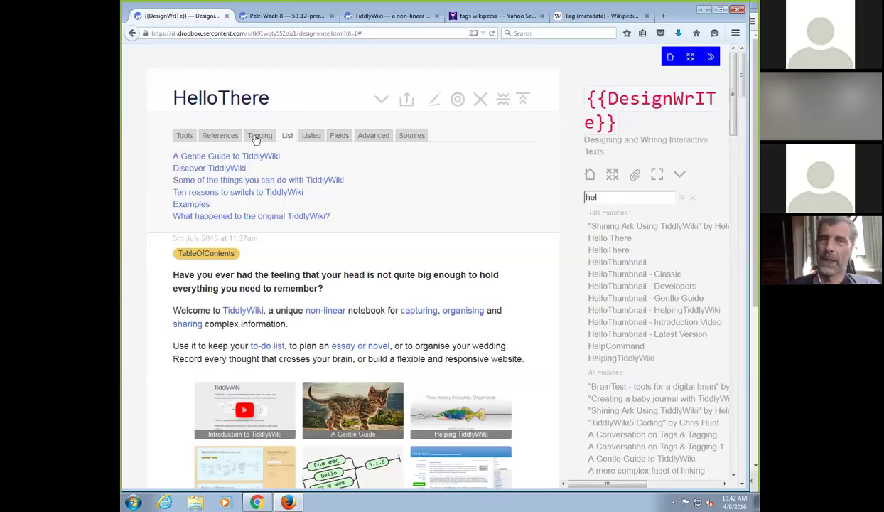
{"action": "left_click", "coordinate": [253, 137]}
{"action": "left_click", "coordinate": [287, 138]}
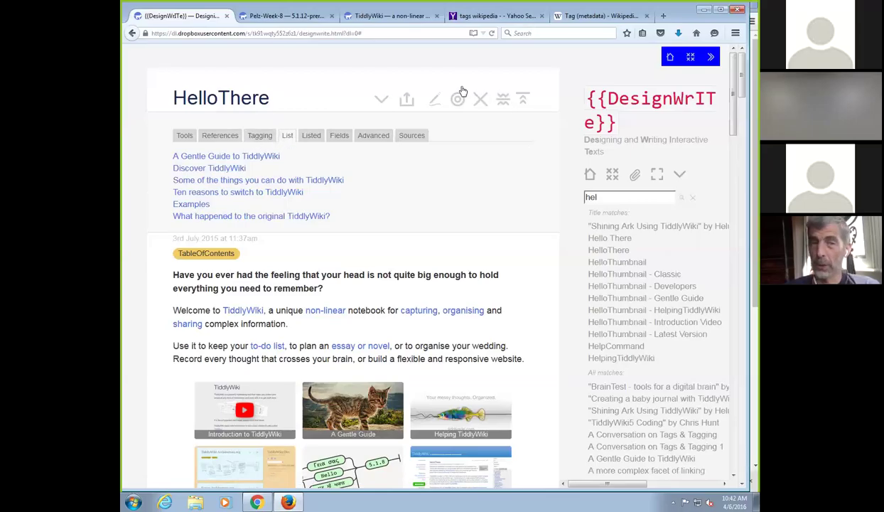
Close the $:/AdvancedSearch, tags Operator (Examples) and tags Operator tiddlers
{"action": "left_click", "coordinate": [436, 100]}
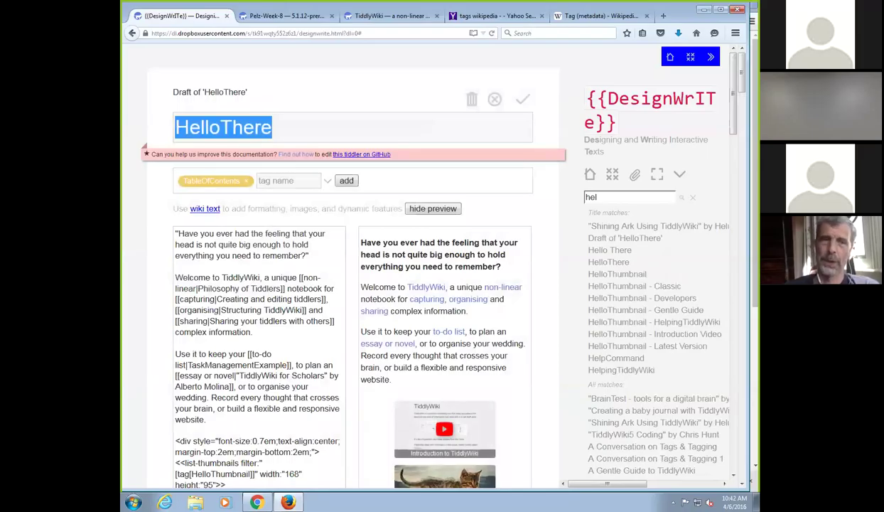
{"action": "scroll", "coordinate": [352, 284], "scroll_direction": "down", "scroll_amount": 3}
{"action": "scroll", "coordinate": [352, 285], "scroll_direction": "down", "scroll_amount": 10}
{"action": "scroll", "coordinate": [352, 284], "scroll_direction": "down", "scroll_amount": 3}
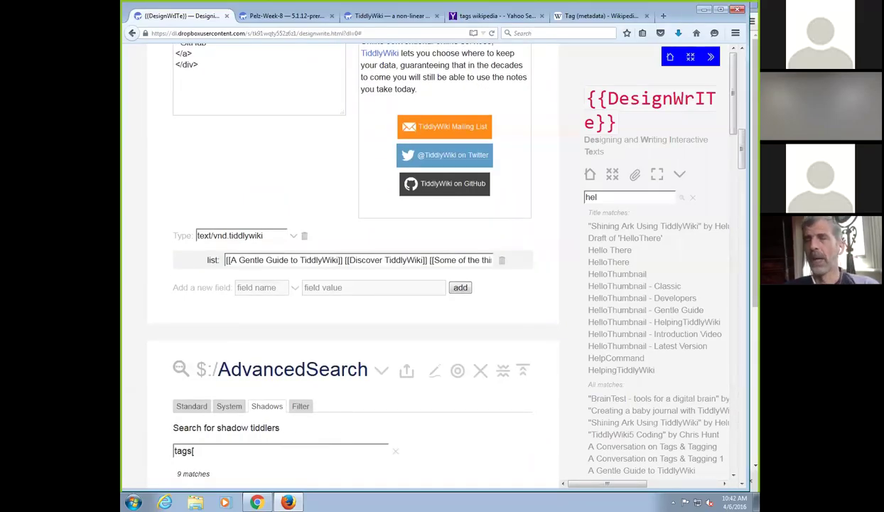
{"action": "left_click", "coordinate": [478, 372]}
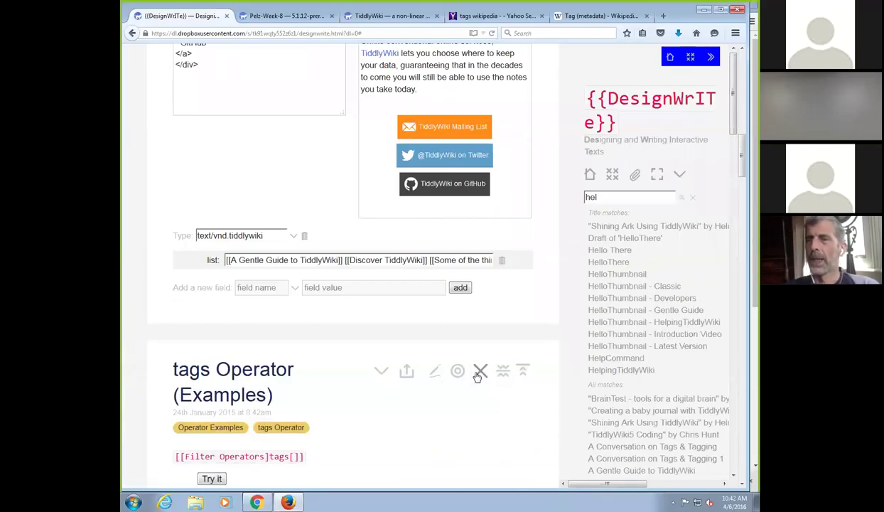
{"action": "left_click", "coordinate": [479, 373]}
{"action": "left_click", "coordinate": [478, 373]}
Delete the ConversationToday and leftover drafts, and close the remaining open tiddlers
{"action": "left_click", "coordinate": [472, 371]}
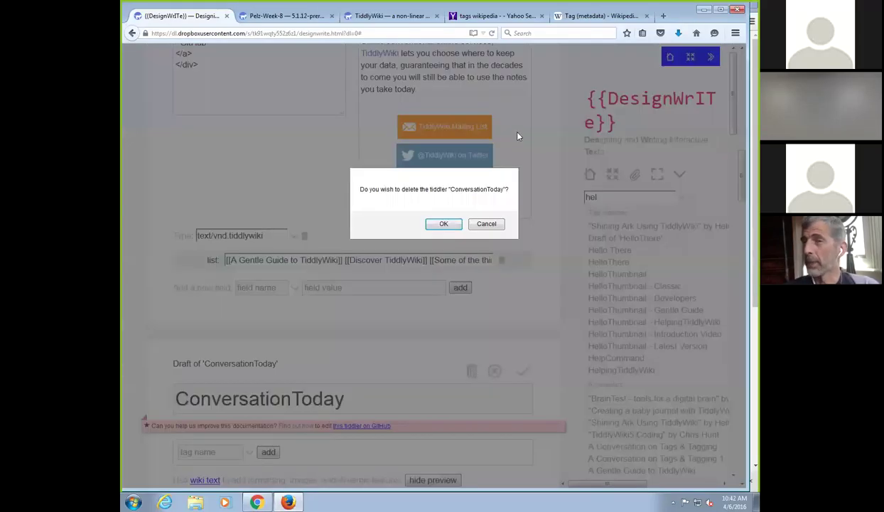
{"action": "left_click", "coordinate": [448, 221]}
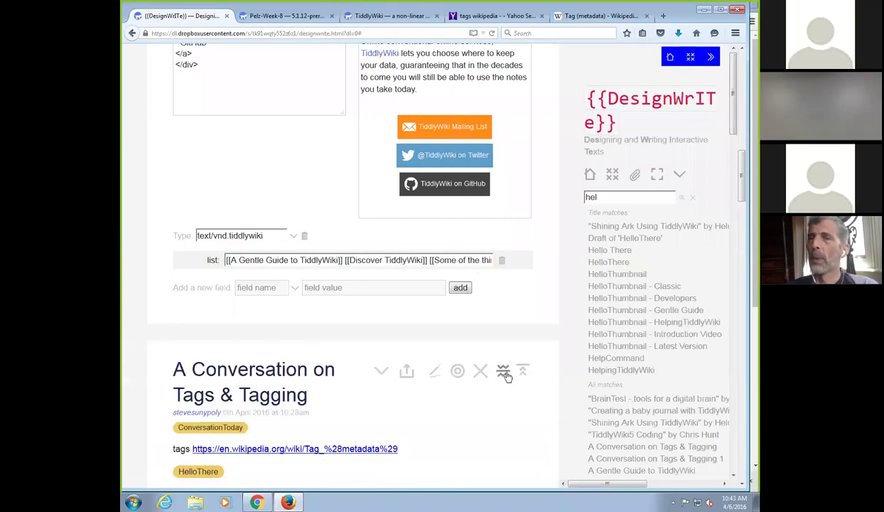
{"action": "left_click", "coordinate": [479, 371]}
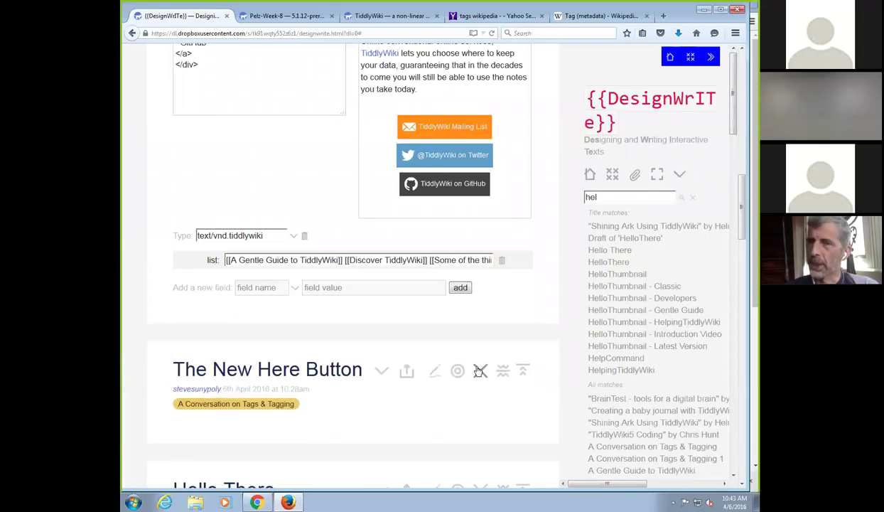
{"action": "left_click", "coordinate": [480, 370]}
{"action": "left_click", "coordinate": [480, 370]}
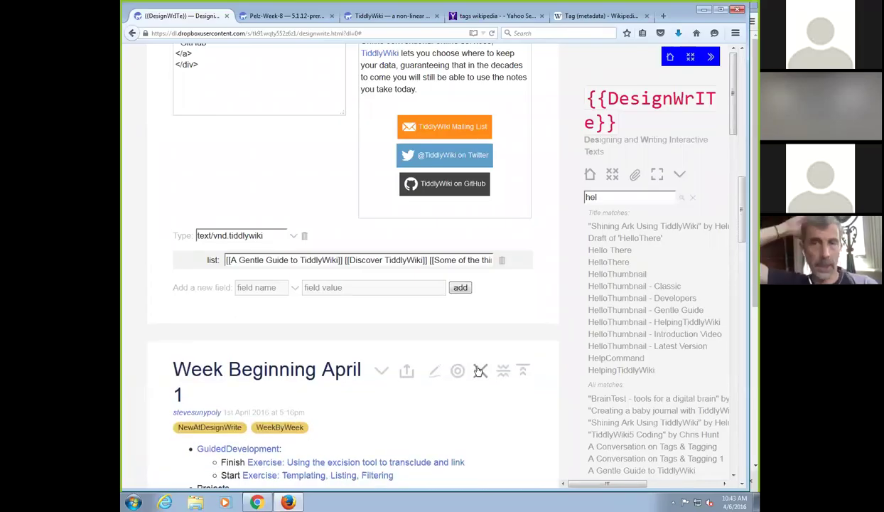
{"action": "left_click", "coordinate": [480, 370]}
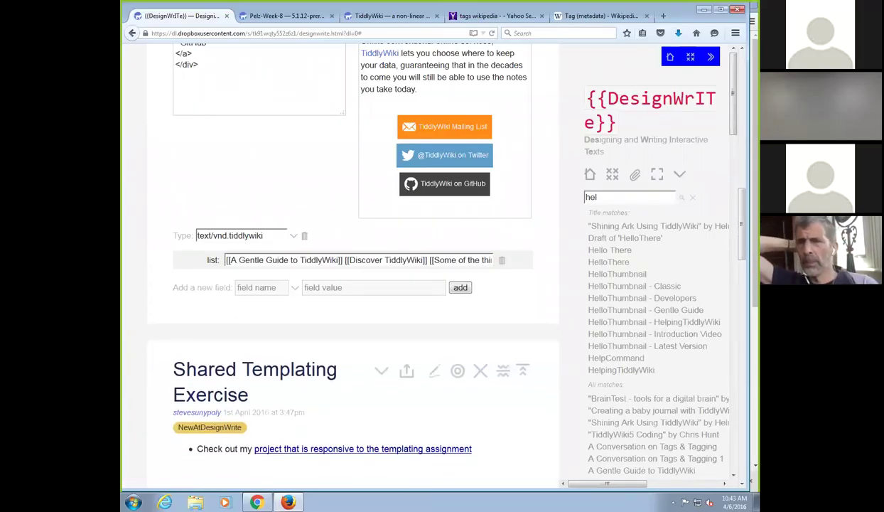
Cancel the HelloThere draft and confirm discarding its changes
{"action": "scroll", "coordinate": [343, 257], "scroll_direction": "up", "scroll_amount": 10}
{"action": "scroll", "coordinate": [343, 257], "scroll_direction": "up", "scroll_amount": 5}
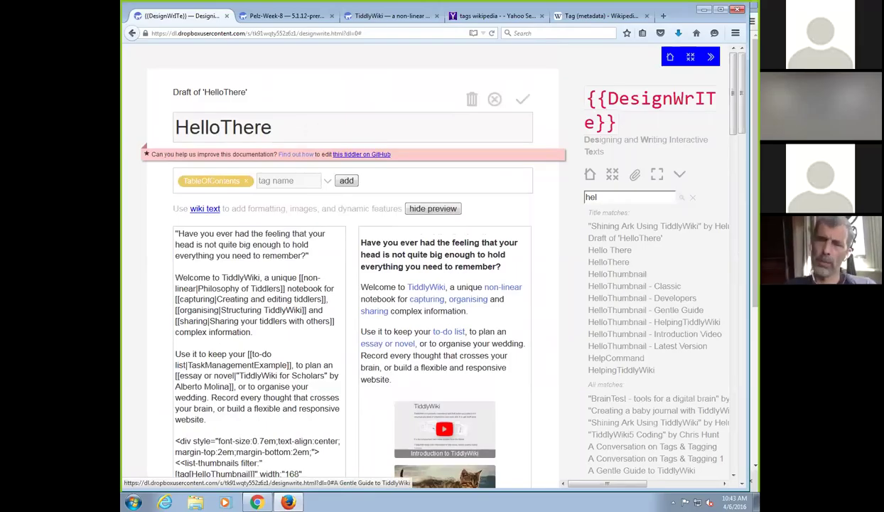
{"action": "left_click", "coordinate": [494, 100]}
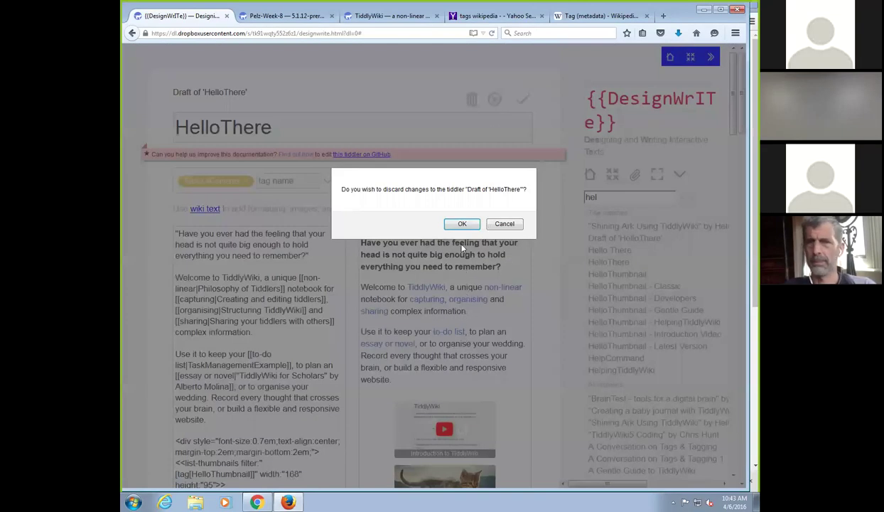
{"action": "left_click", "coordinate": [462, 224]}
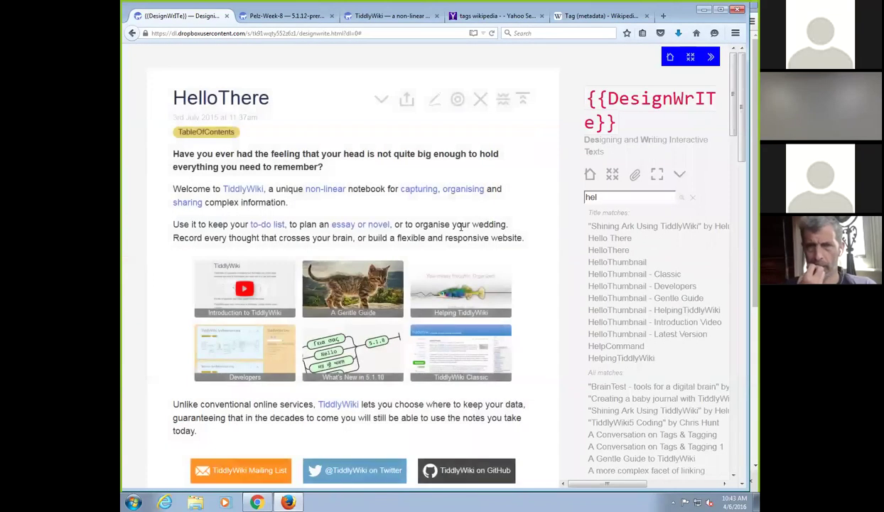
Show HelloThere's info References tab, listing ten tiddlers from ActionDeleteFieldWidget to UsingSVG
{"action": "left_click", "coordinate": [382, 100]}
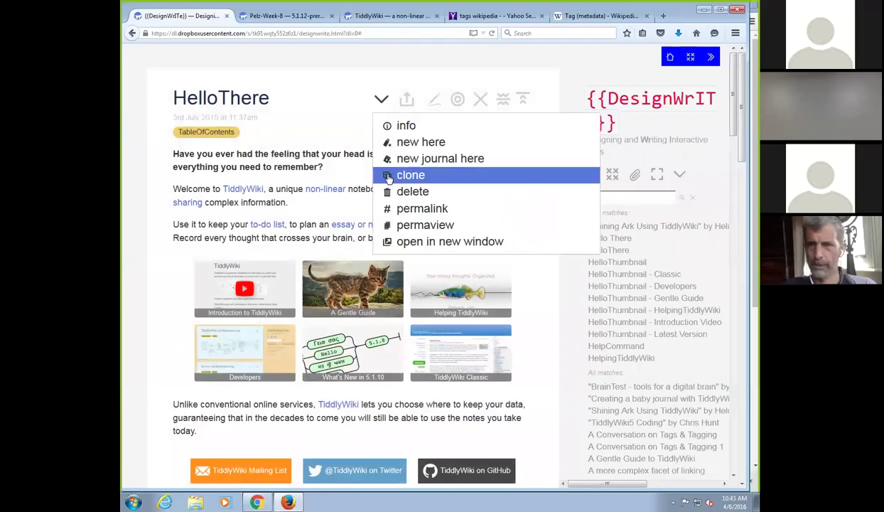
{"action": "left_click", "coordinate": [389, 127]}
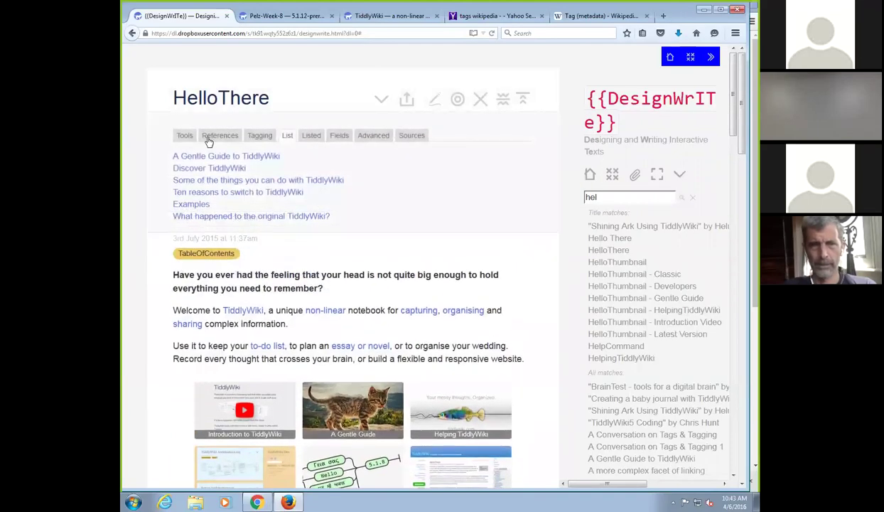
{"action": "left_click", "coordinate": [212, 137]}
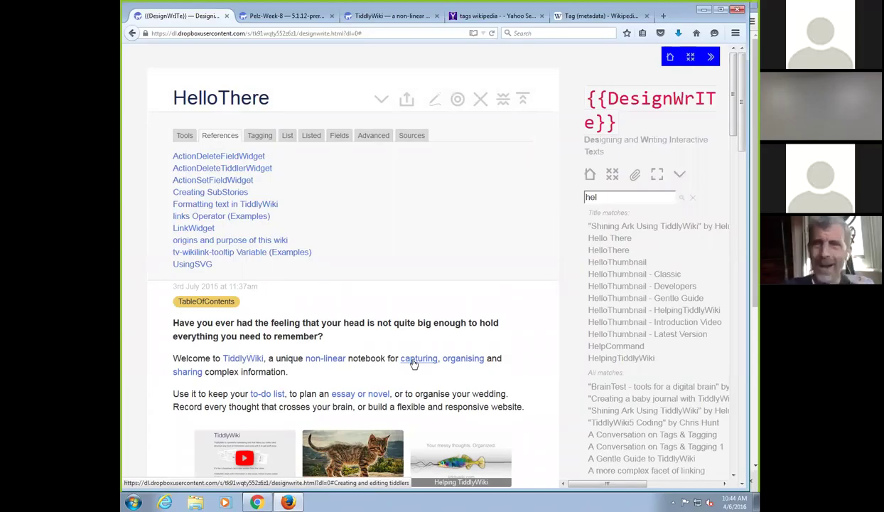
Follow the 'capturing' link and show Creating and editing tiddlers' References info tab
{"action": "left_click", "coordinate": [415, 360]}
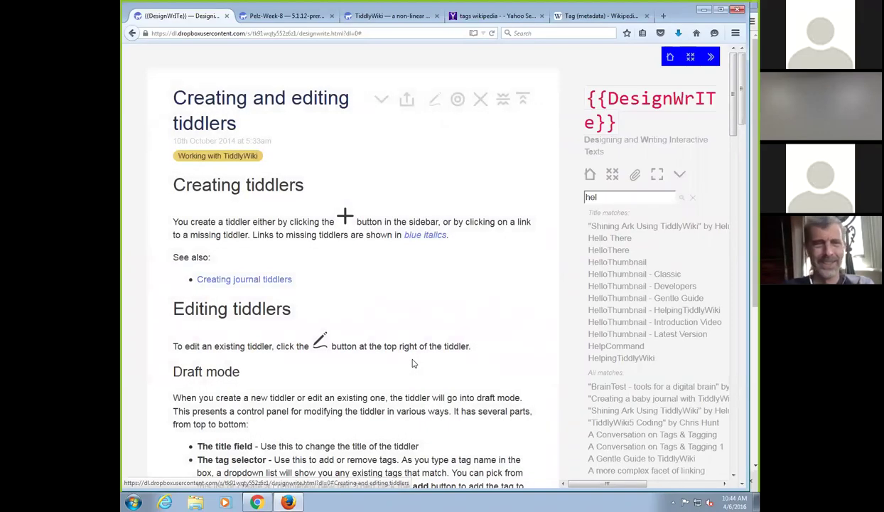
{"action": "left_click", "coordinate": [382, 101]}
{"action": "left_click", "coordinate": [389, 125]}
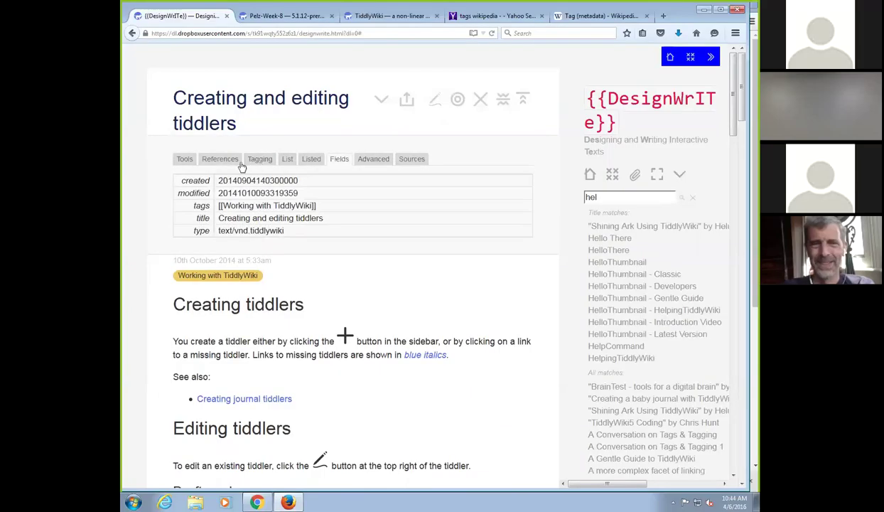
{"action": "left_click", "coordinate": [225, 159]}
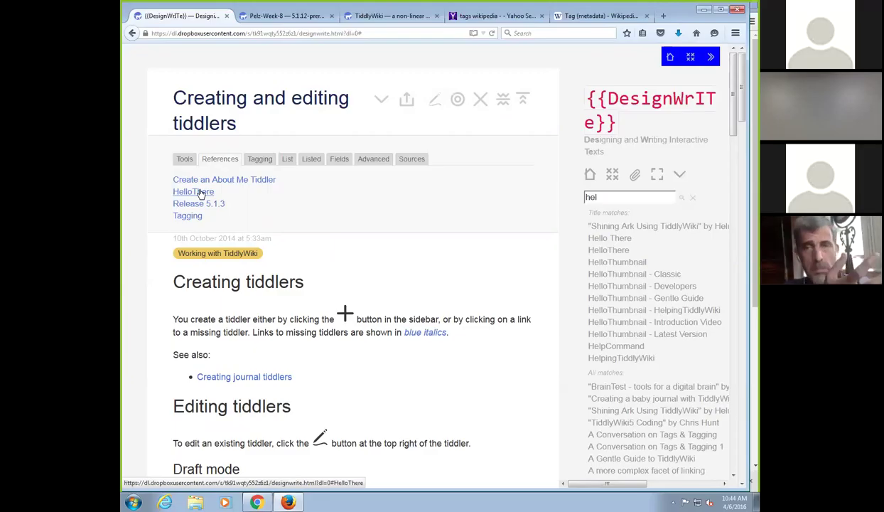
Replace the sidebar search with 'backlink' and open backlinks Operator (Examples)
{"action": "left_click", "coordinate": [604, 197]}
{"action": "left_click_drag", "start_coordinate": [605, 197], "coordinate": [561, 197]}
{"action": "type", "text": "backlink"}
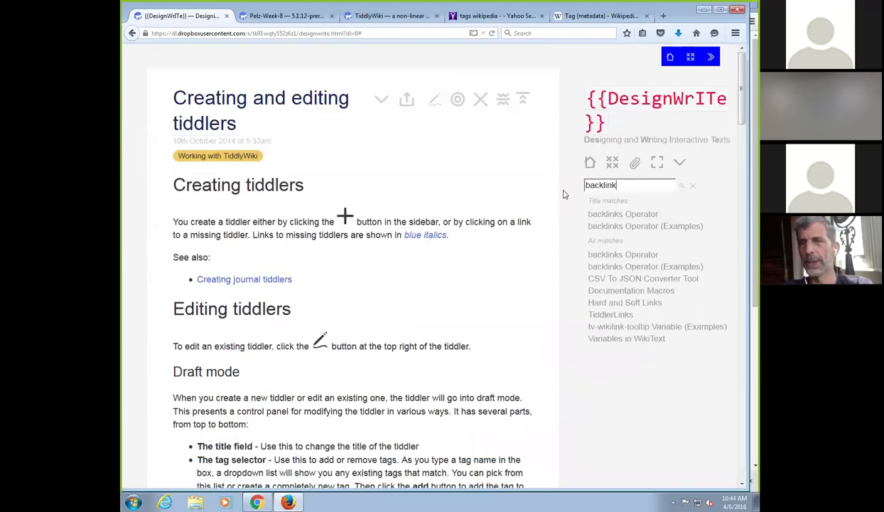
{"action": "left_click", "coordinate": [626, 227]}
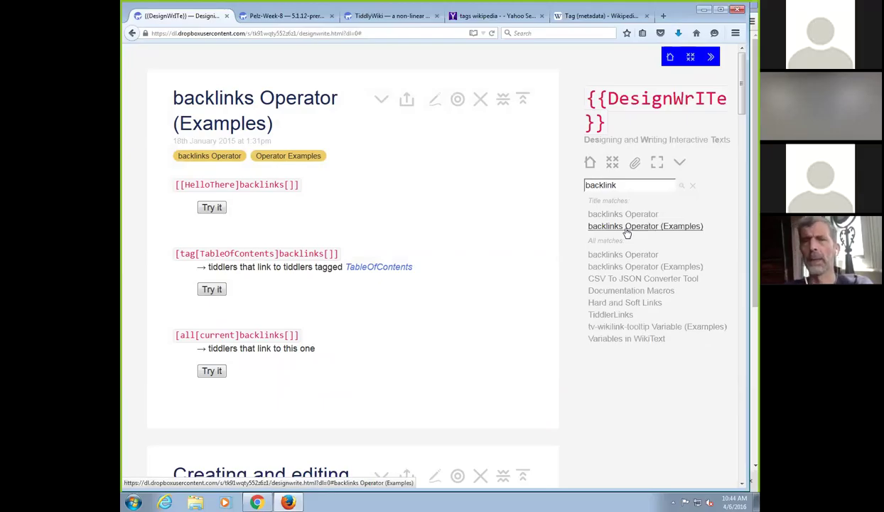
Try the [[HelloThere]backlinks[]] example and highlight its filter text
{"action": "left_click", "coordinate": [211, 207]}
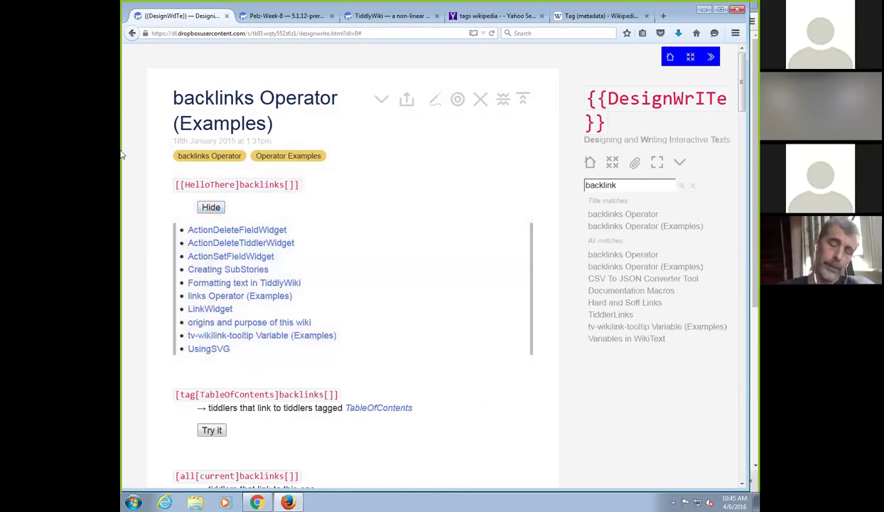
{"action": "left_click_drag", "start_coordinate": [175, 184], "coordinate": [310, 198]}
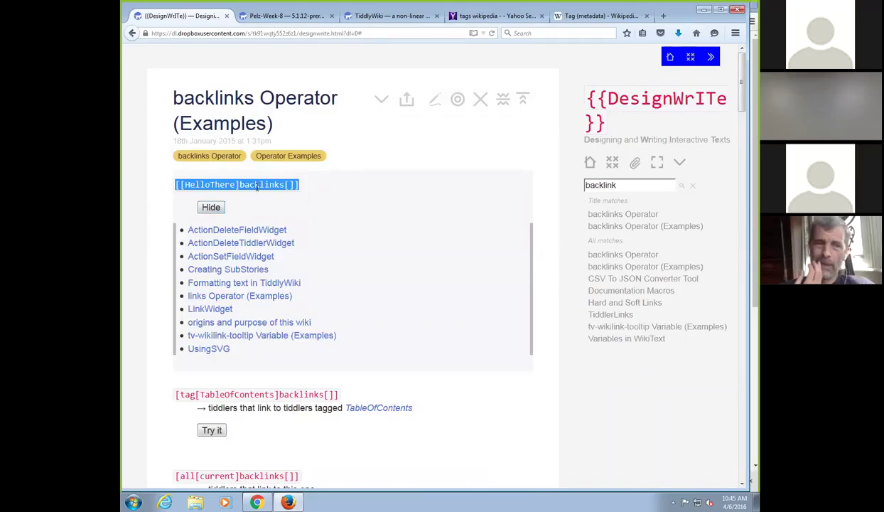
{"action": "left_click", "coordinate": [250, 210]}
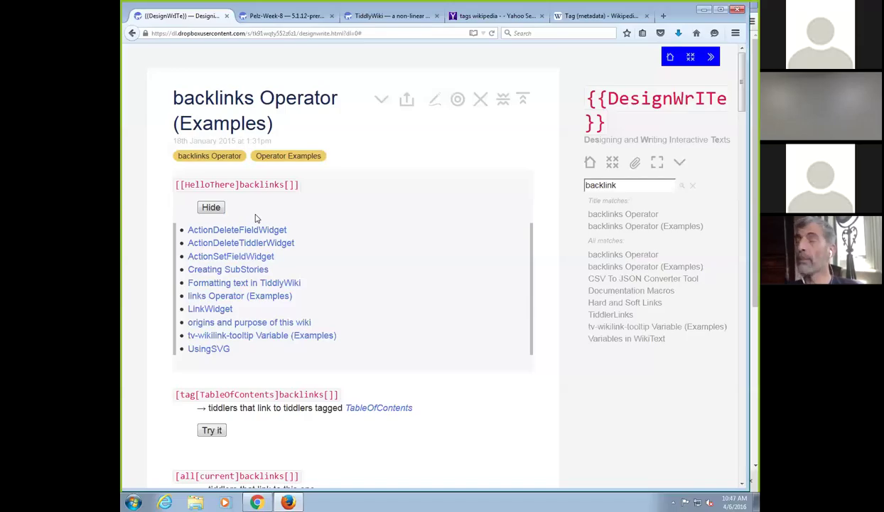
Clear the 'backlink' search, open More > Missing in the sidebar and scroll the list
{"action": "left_click", "coordinate": [692, 187]}
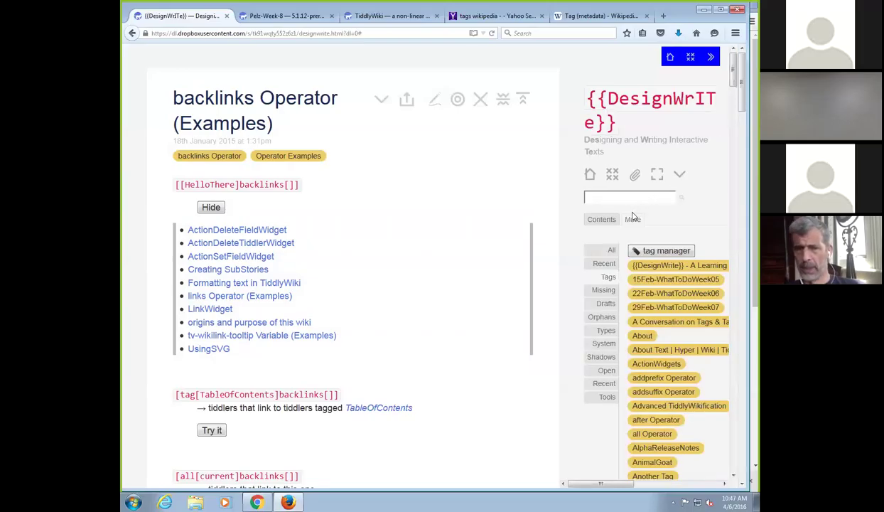
{"action": "left_click", "coordinate": [602, 290]}
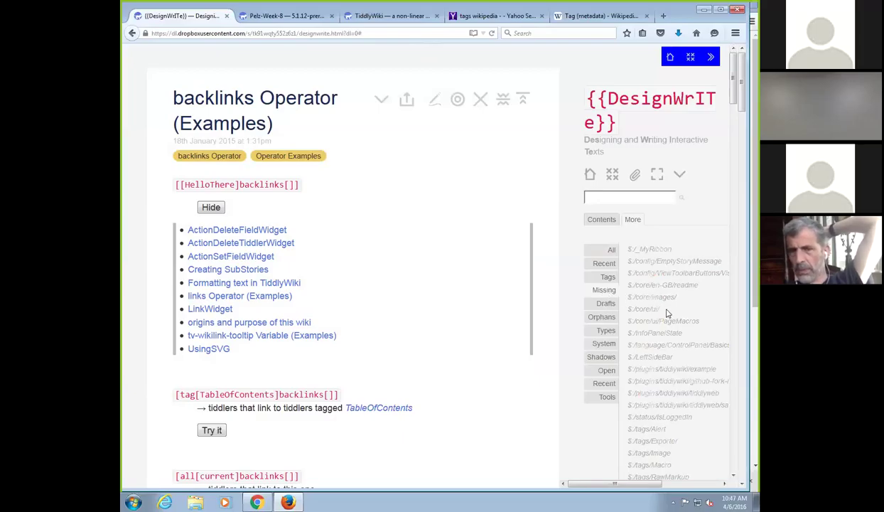
{"action": "scroll", "coordinate": [666, 315], "scroll_direction": "down", "scroll_amount": 6}
{"action": "scroll", "coordinate": [666, 315], "scroll_direction": "down", "scroll_amount": 6}
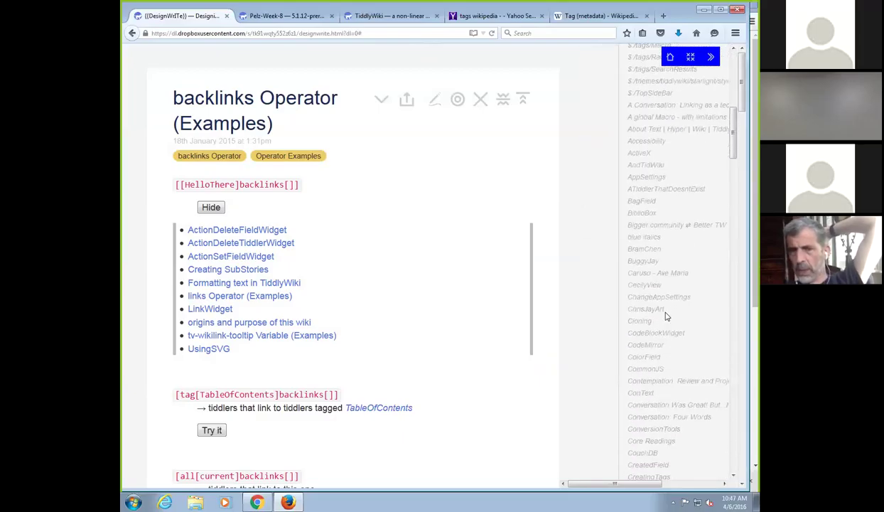
{"action": "scroll", "coordinate": [604, 312], "scroll_direction": "down", "scroll_amount": 4}
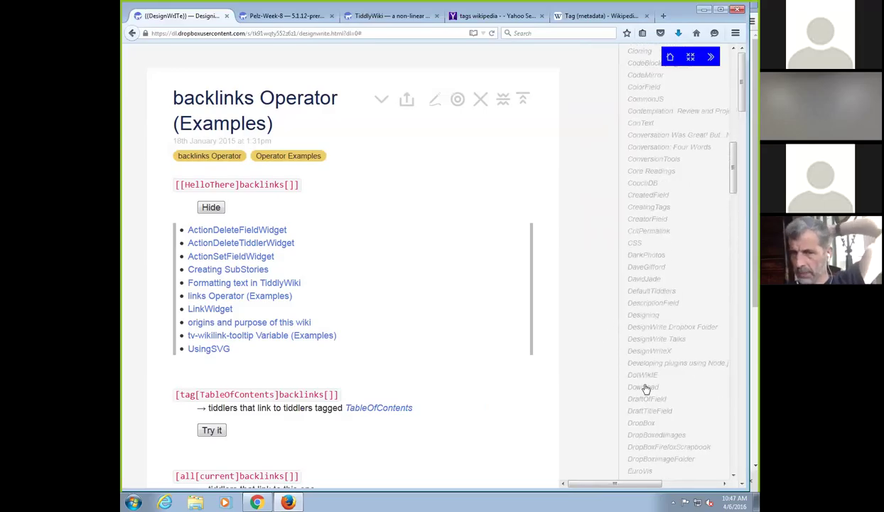
{"action": "scroll", "coordinate": [645, 387], "scroll_direction": "down", "scroll_amount": 2}
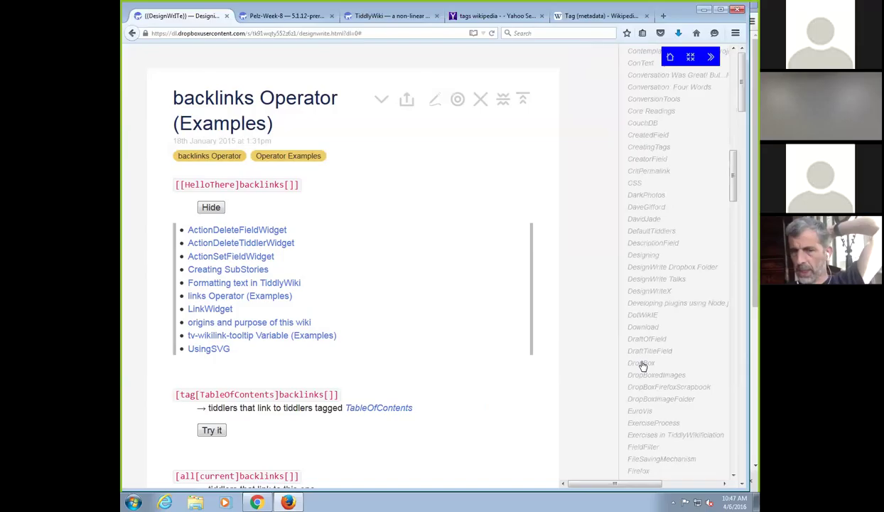
Check the DropBoxedImages backlinks, then open the backlinks Operator (Examples) more-actions menu
{"action": "left_click", "coordinate": [649, 377]}
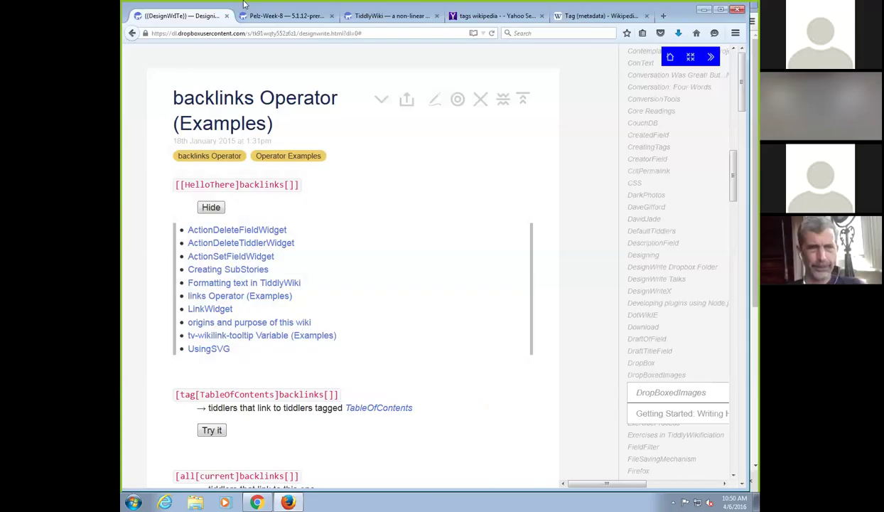
{"action": "left_click", "coordinate": [380, 99]}
Open backlinks Operator (Examples) info and view its References, Tagging, List and Listed tabs
{"action": "left_click", "coordinate": [389, 126]}
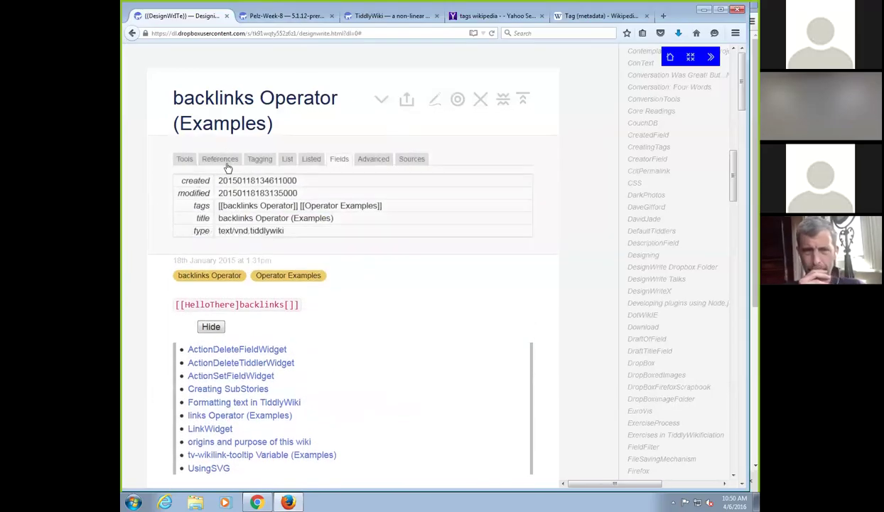
{"action": "left_click", "coordinate": [228, 160]}
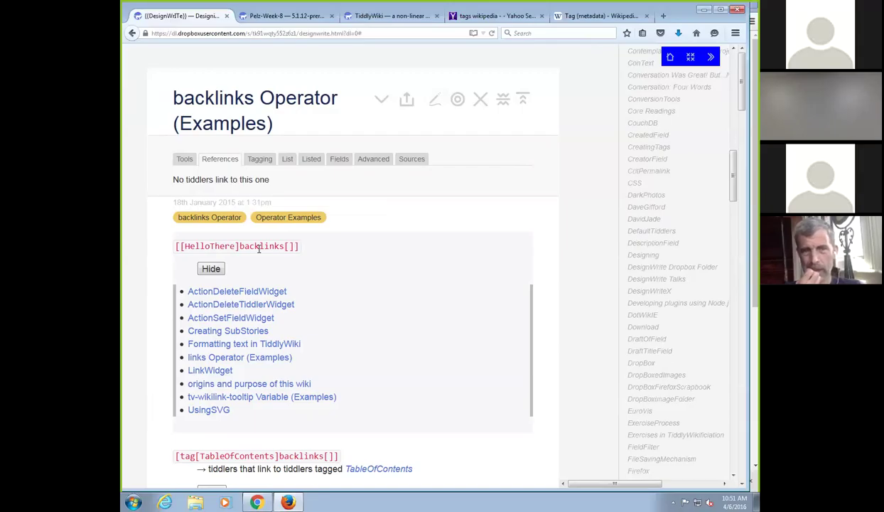
{"action": "left_click", "coordinate": [262, 162]}
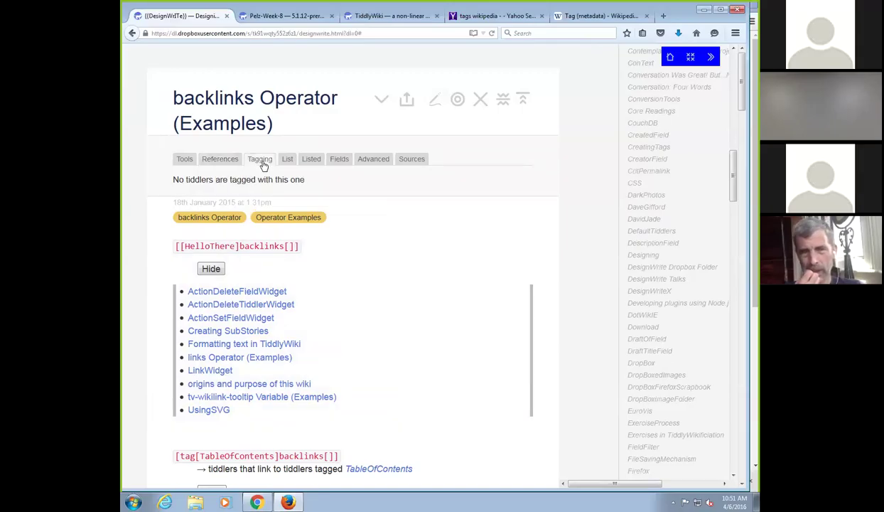
{"action": "left_click", "coordinate": [289, 162]}
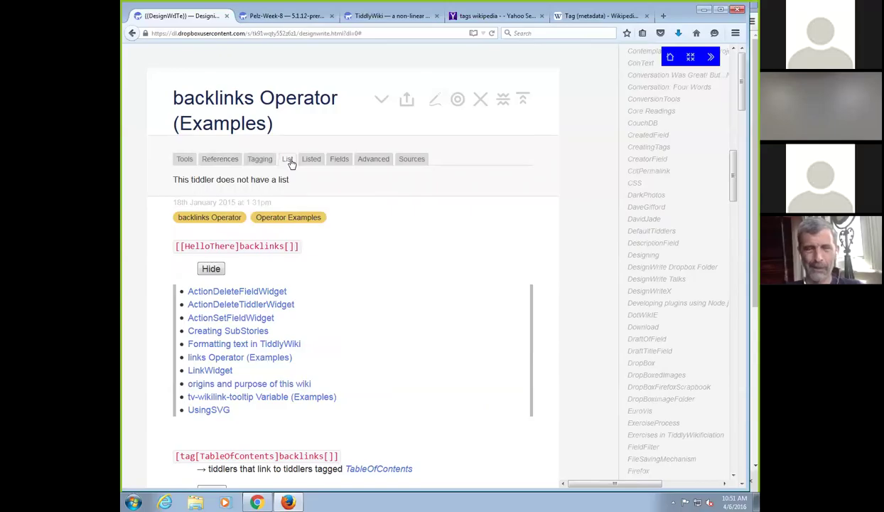
{"action": "left_click", "coordinate": [308, 161]}
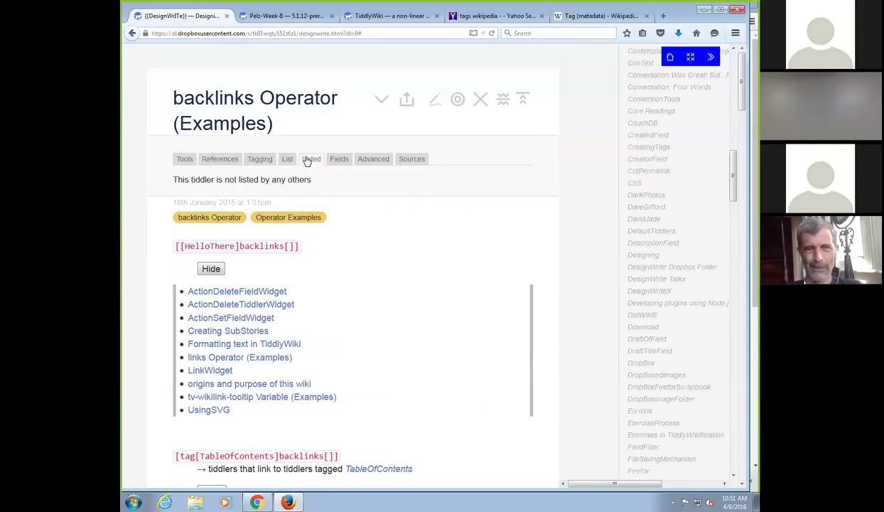
Close backlinks Operator (Examples) and view Creating and editing tiddlers' List and Listed info tabs
{"action": "left_click", "coordinate": [480, 99]}
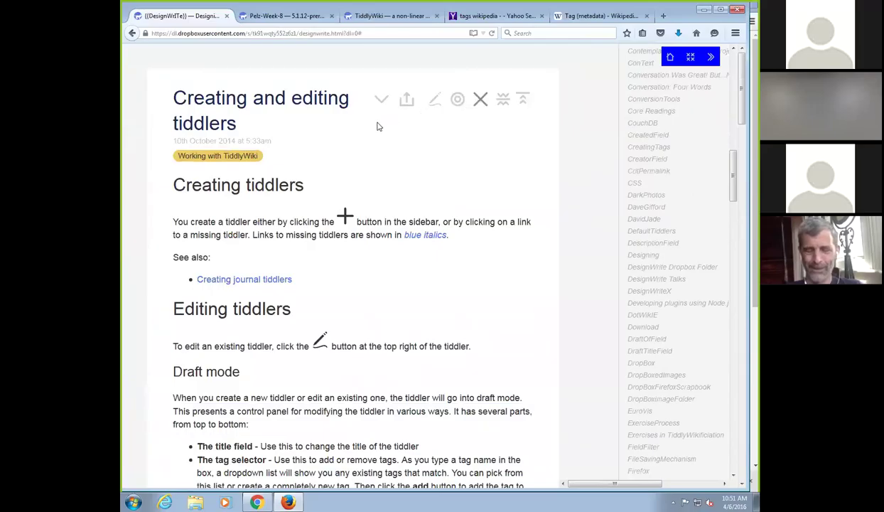
{"action": "left_click", "coordinate": [381, 101]}
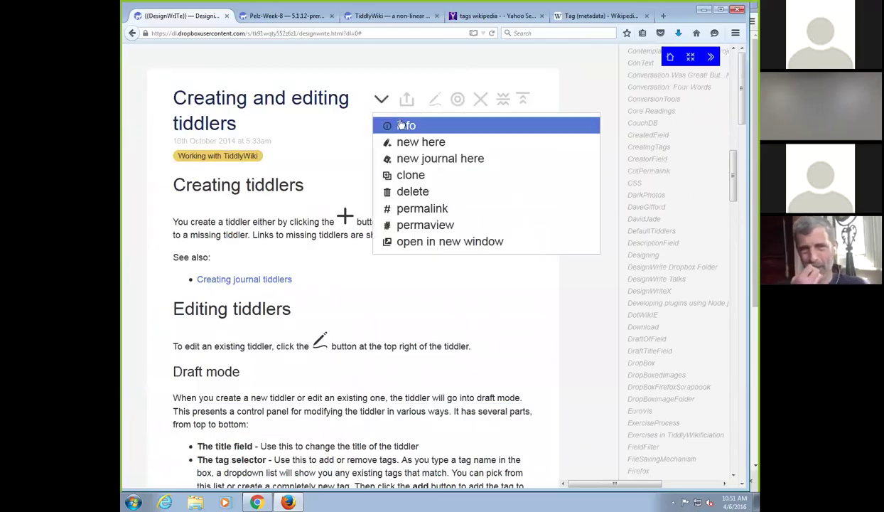
{"action": "left_click", "coordinate": [402, 125]}
{"action": "left_click", "coordinate": [287, 159]}
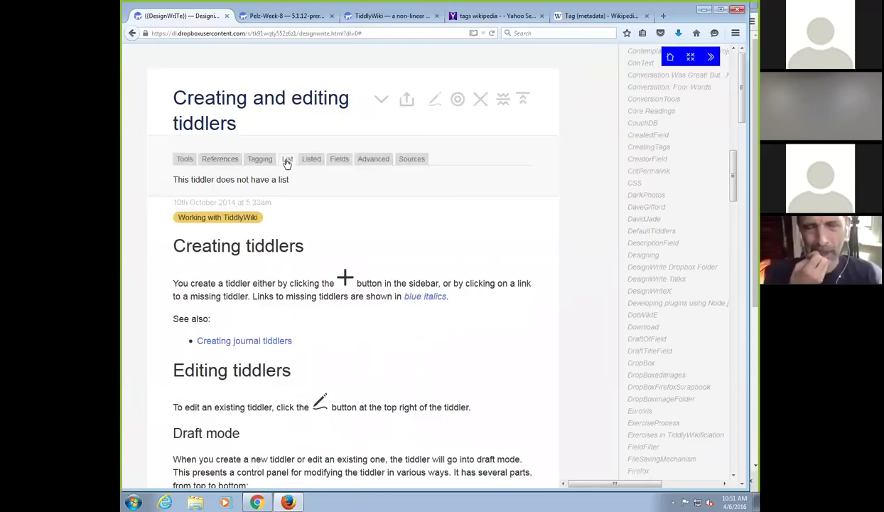
{"action": "left_click", "coordinate": [306, 159]}
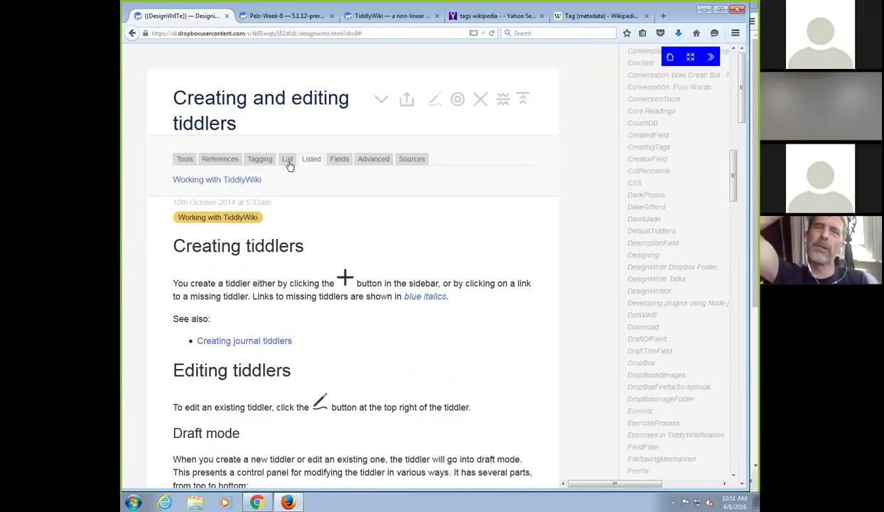
Open Working with TiddlyWiki and view its List and Listed info tabs, ending on List
{"action": "left_click", "coordinate": [248, 178]}
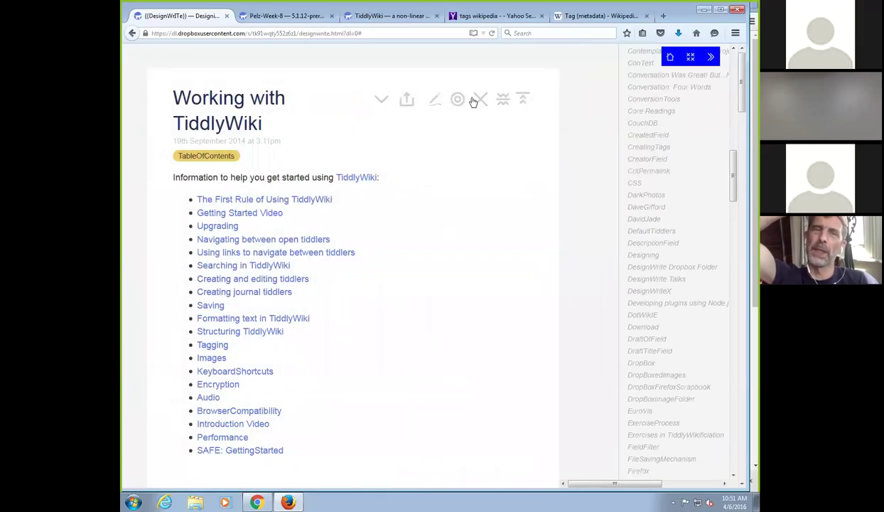
{"action": "left_click", "coordinate": [378, 100]}
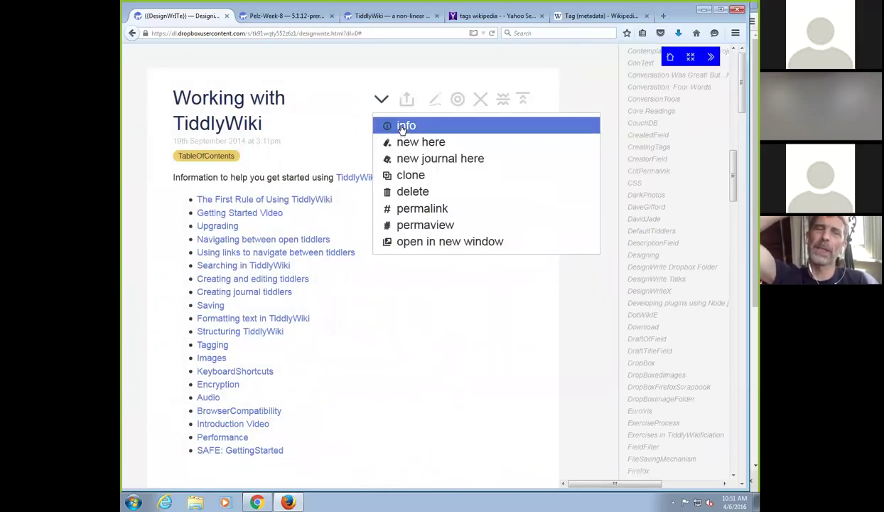
{"action": "left_click", "coordinate": [402, 128]}
{"action": "left_click", "coordinate": [287, 161]}
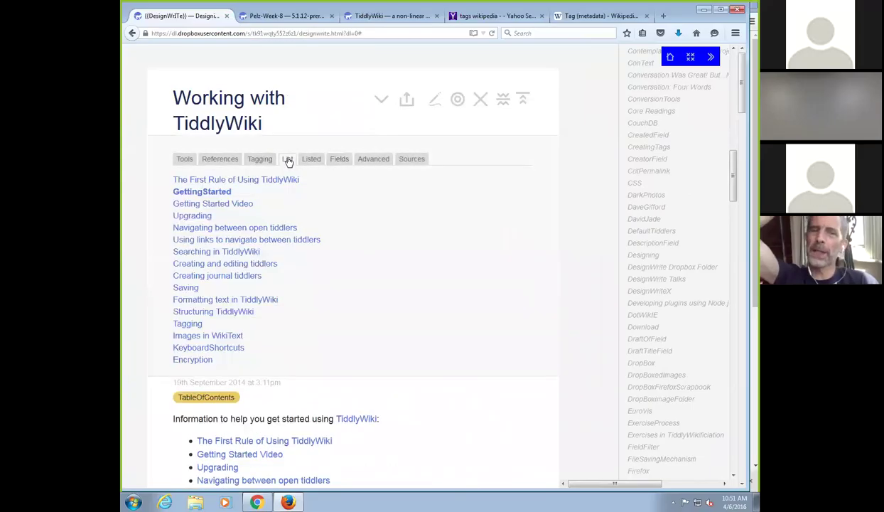
{"action": "left_click", "coordinate": [316, 162]}
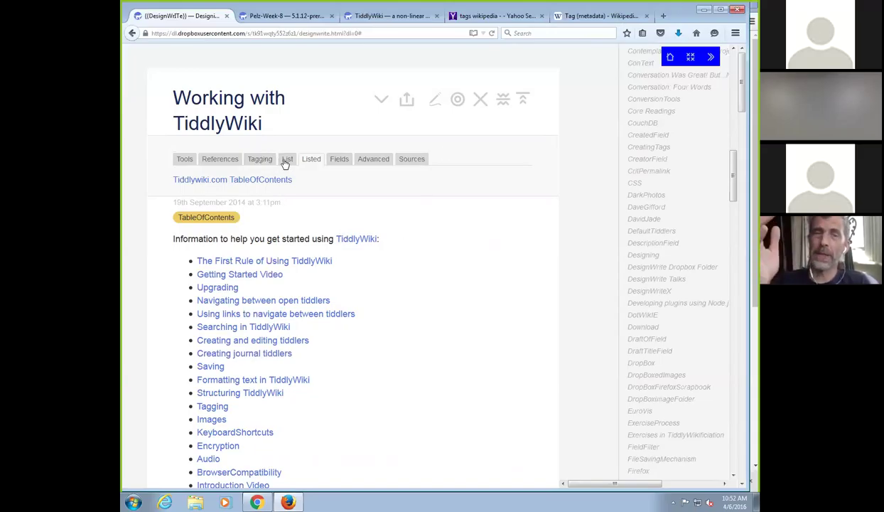
{"action": "left_click", "coordinate": [286, 161]}
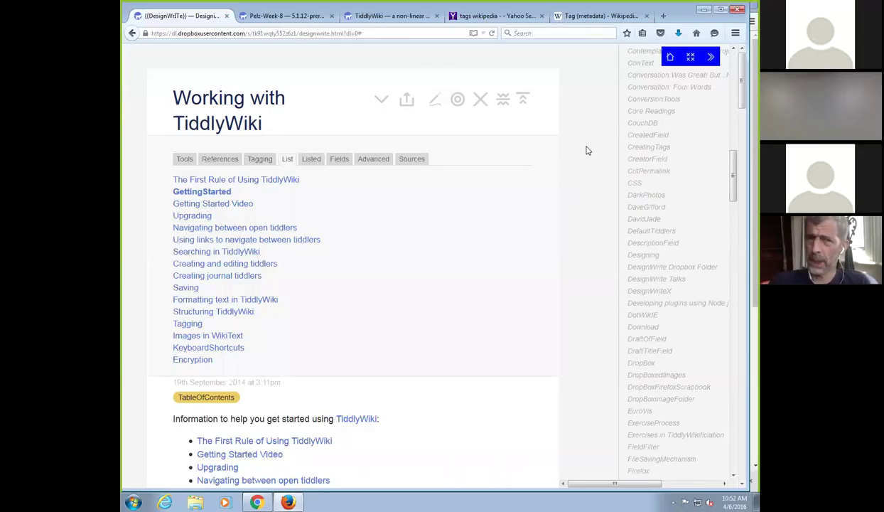
Edit 'Working with TiddlyWiki', scroll to check its list field, then discard the draft
{"action": "left_click", "coordinate": [435, 106]}
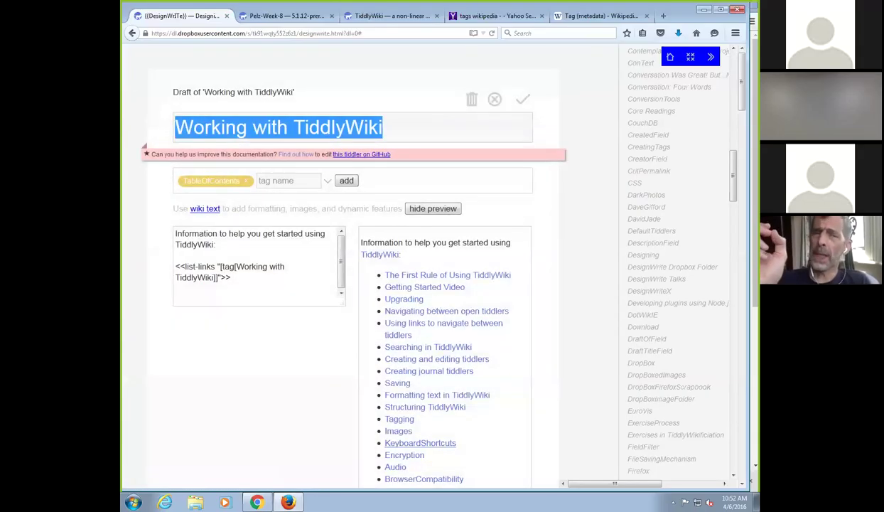
{"action": "scroll", "coordinate": [435, 107], "scroll_direction": "down", "scroll_amount": 4}
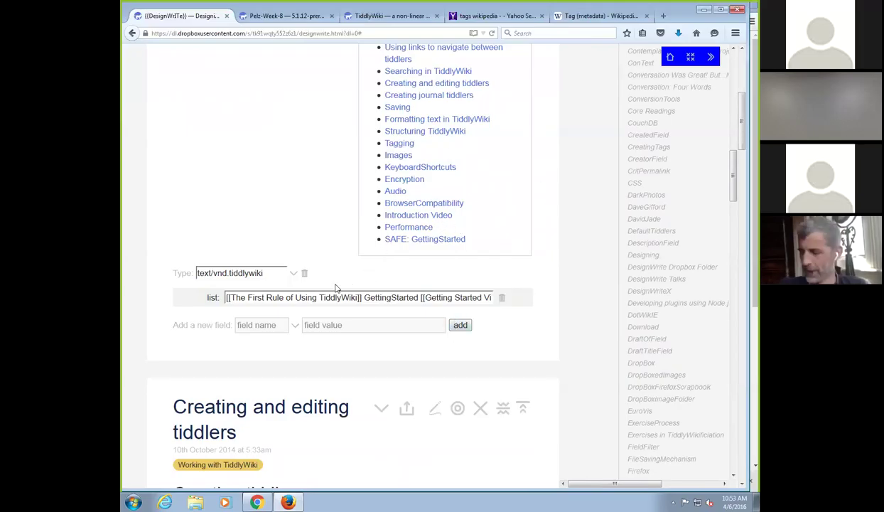
{"action": "scroll", "coordinate": [334, 288], "scroll_direction": "down", "scroll_amount": 2}
{"action": "scroll", "coordinate": [333, 288], "scroll_direction": "up", "scroll_amount": 5}
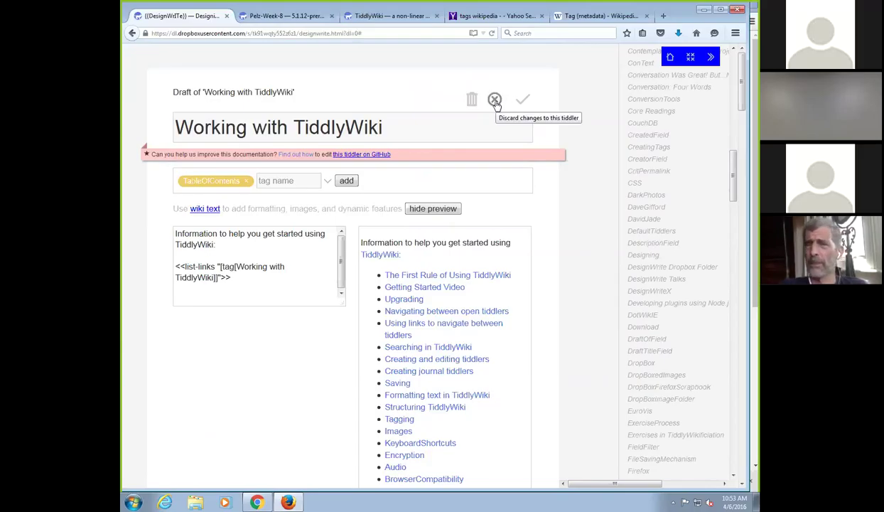
{"action": "left_click", "coordinate": [495, 100]}
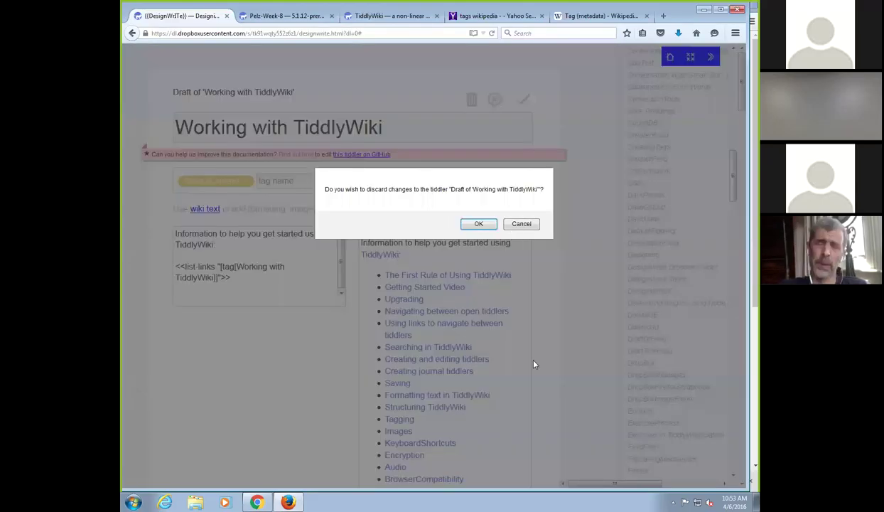
Confirm the discard and show the tiddler's info panel on its List tab
{"action": "left_click", "coordinate": [477, 223]}
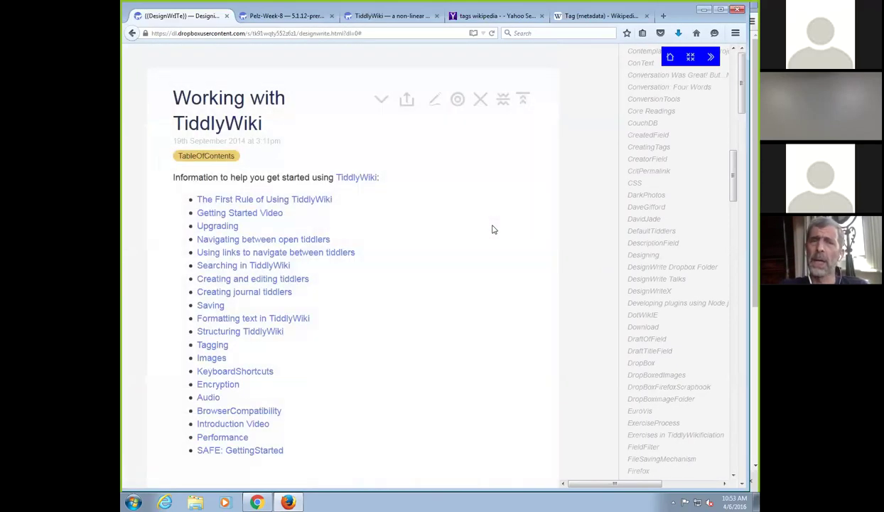
{"action": "left_click", "coordinate": [381, 102]}
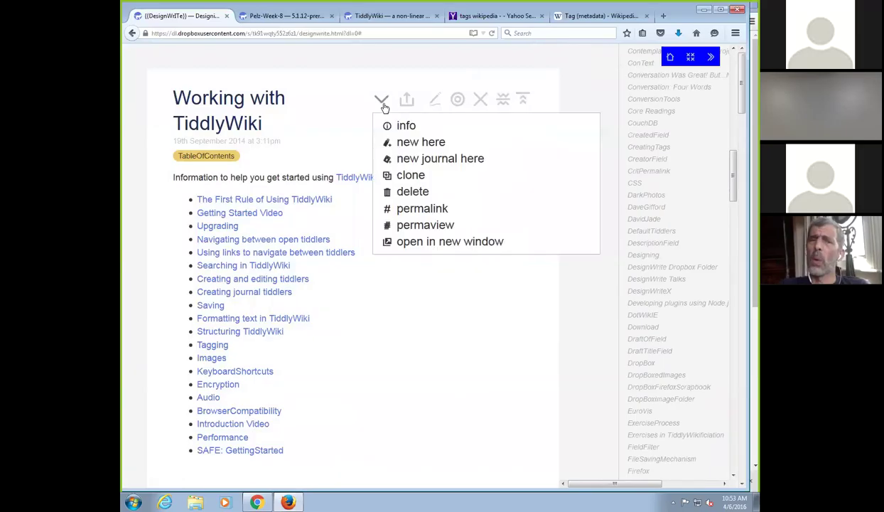
{"action": "left_click", "coordinate": [388, 125]}
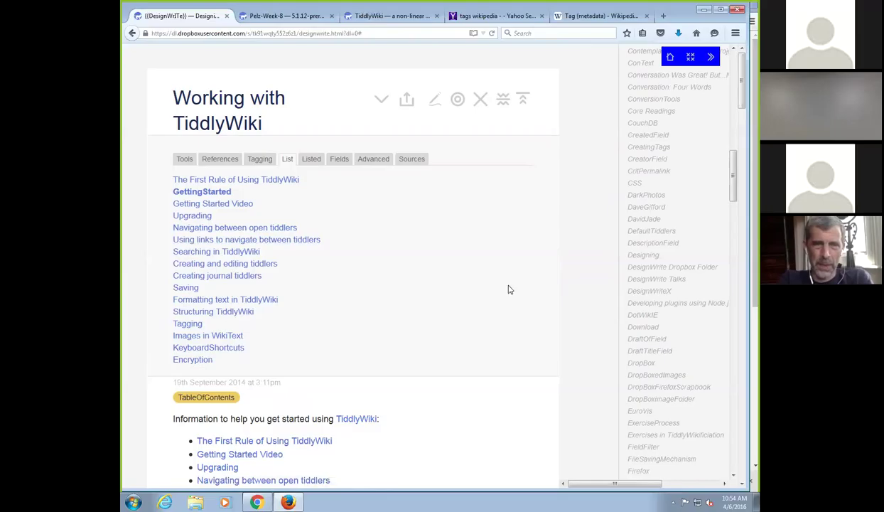
Open the missing TableOfContents tiddler from its tag and start a draft of it
{"action": "left_click", "coordinate": [194, 395]}
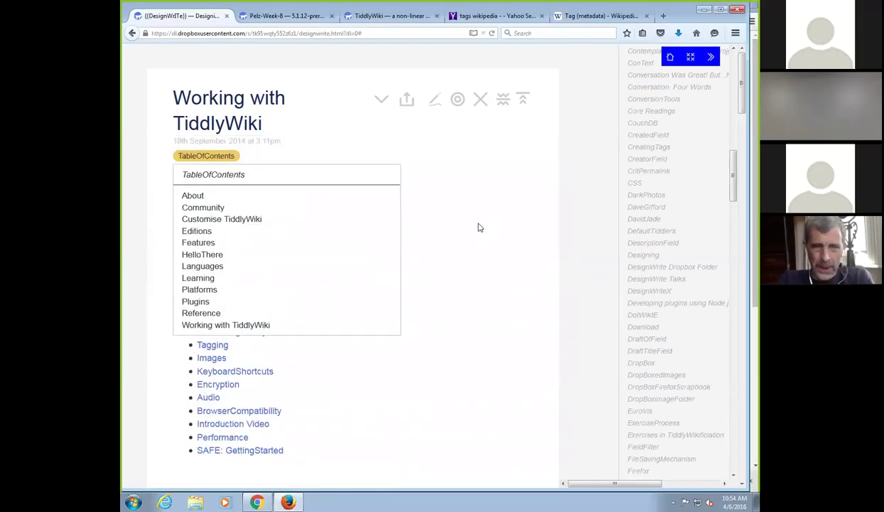
{"action": "left_click", "coordinate": [230, 177]}
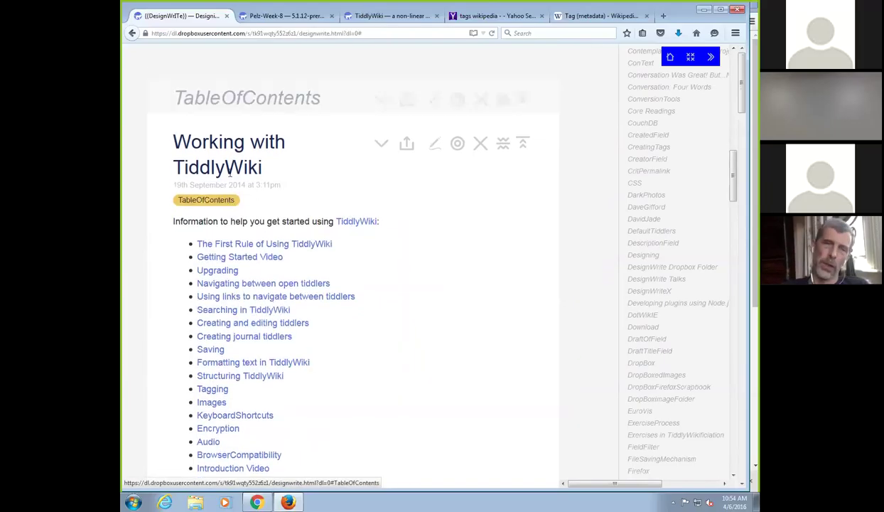
{"action": "left_click", "coordinate": [435, 98]}
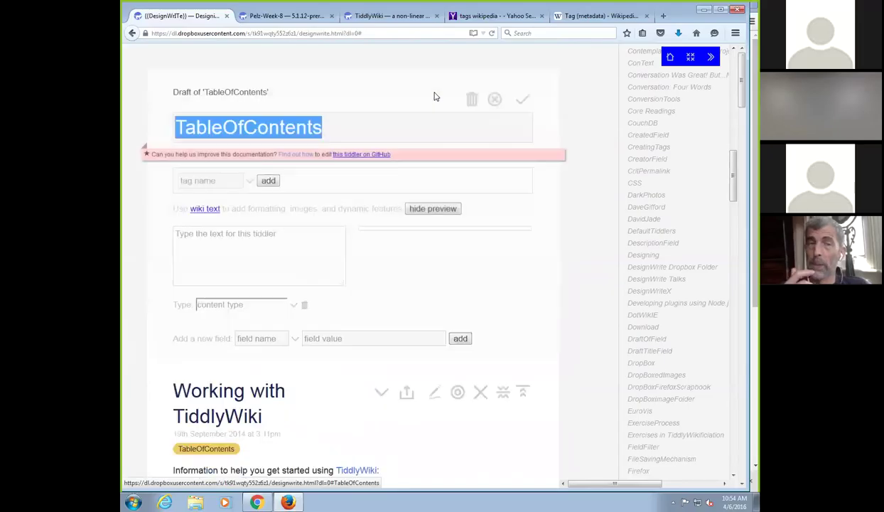
Discard the empty TableOfContents draft after backing out of the confirmation twice
{"action": "left_click", "coordinate": [495, 100]}
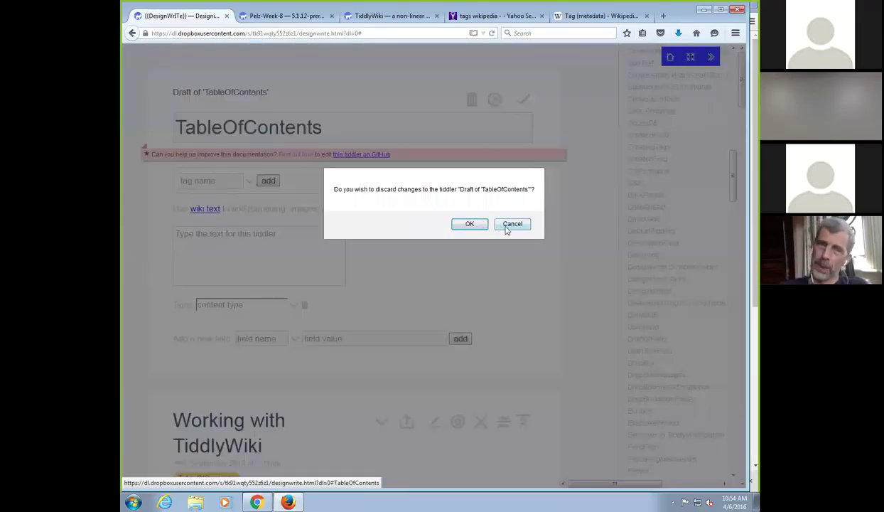
{"action": "left_click", "coordinate": [508, 226]}
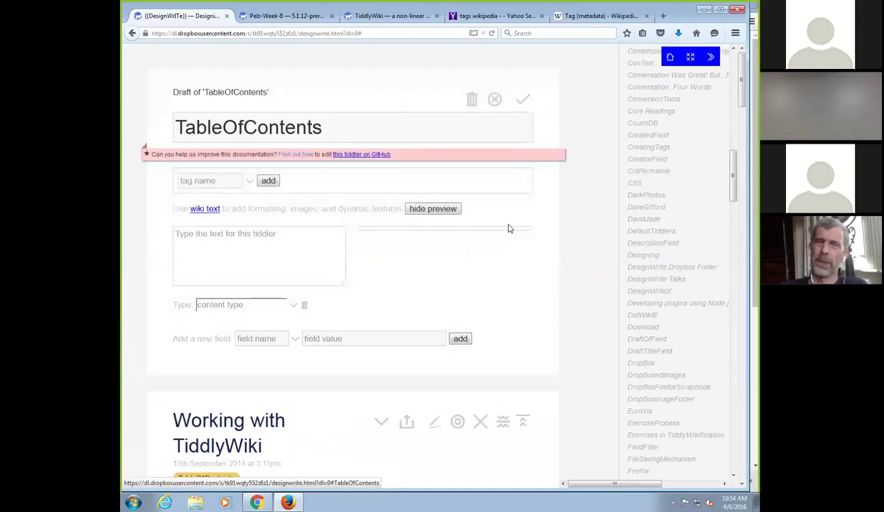
{"action": "left_click", "coordinate": [495, 100]}
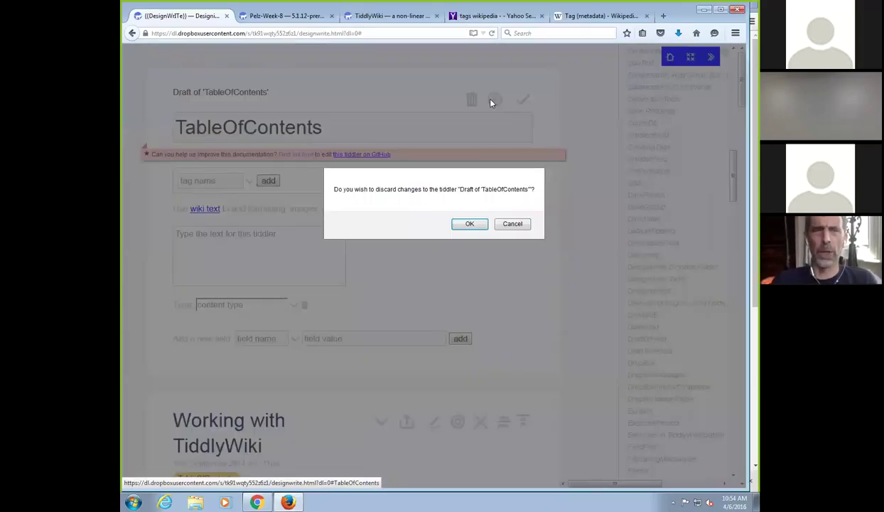
{"action": "left_click", "coordinate": [513, 225]}
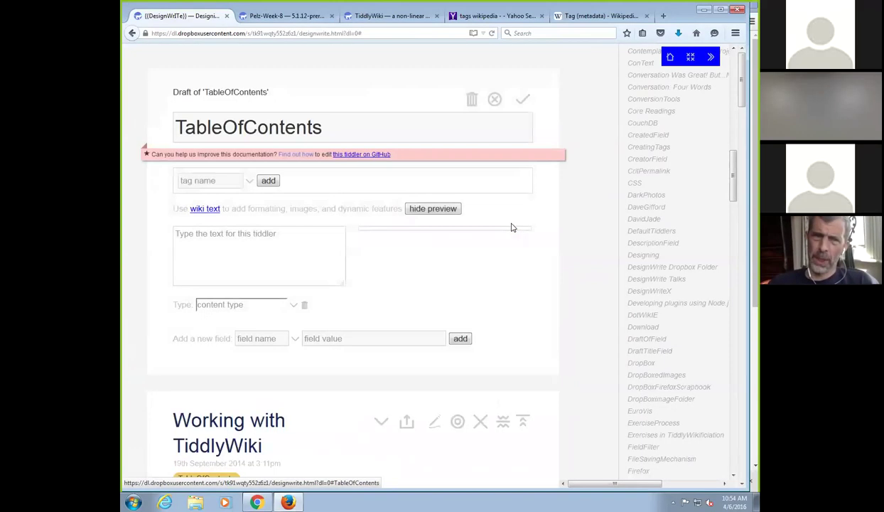
{"action": "left_click", "coordinate": [495, 101]}
{"action": "left_click", "coordinate": [469, 222]}
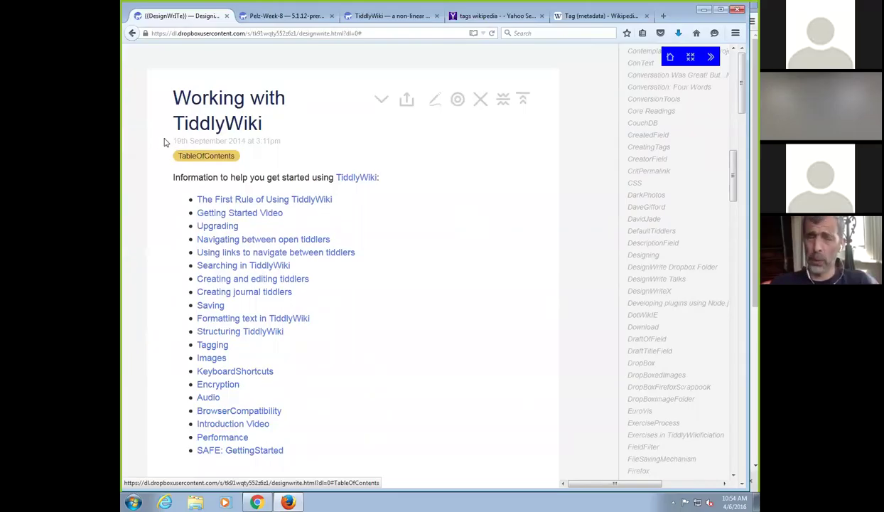
Open the TableOfContents tag dropdown listing its twelve tiddlers and scroll the sidebar to the top
{"action": "left_click", "coordinate": [204, 157]}
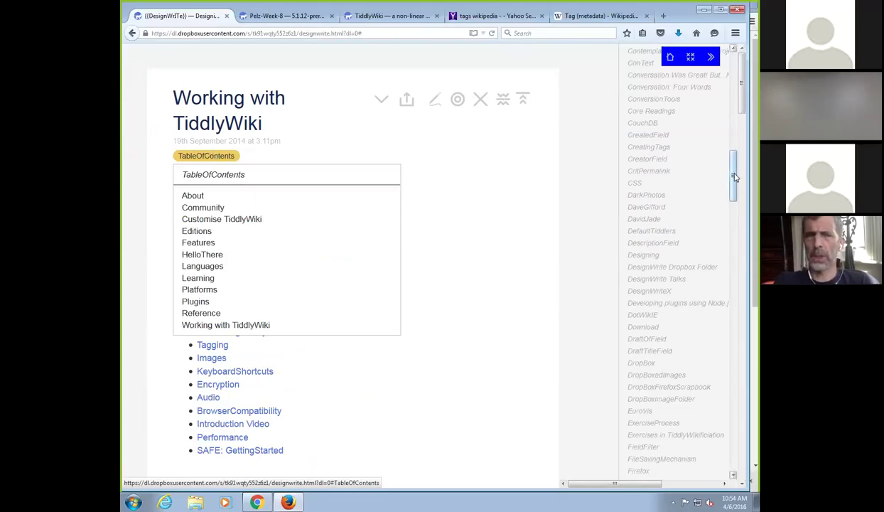
{"action": "left_click_drag", "start_coordinate": [734, 176], "coordinate": [734, 64]}
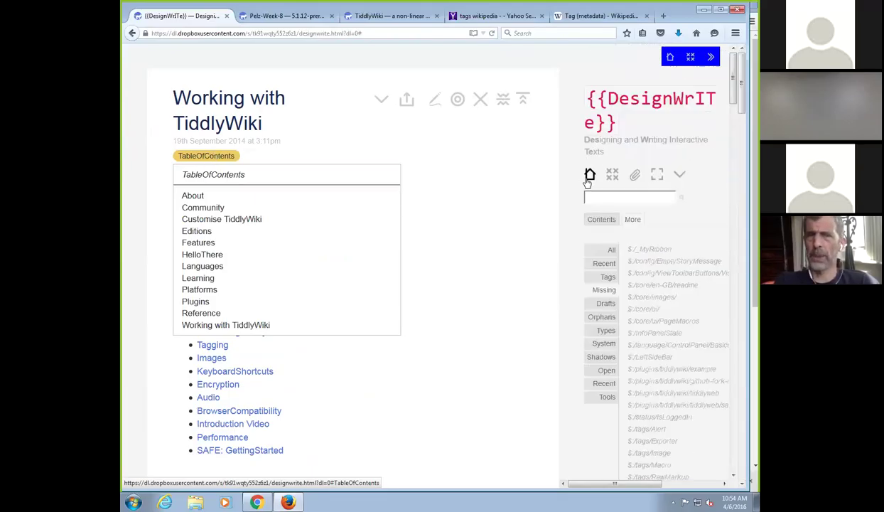